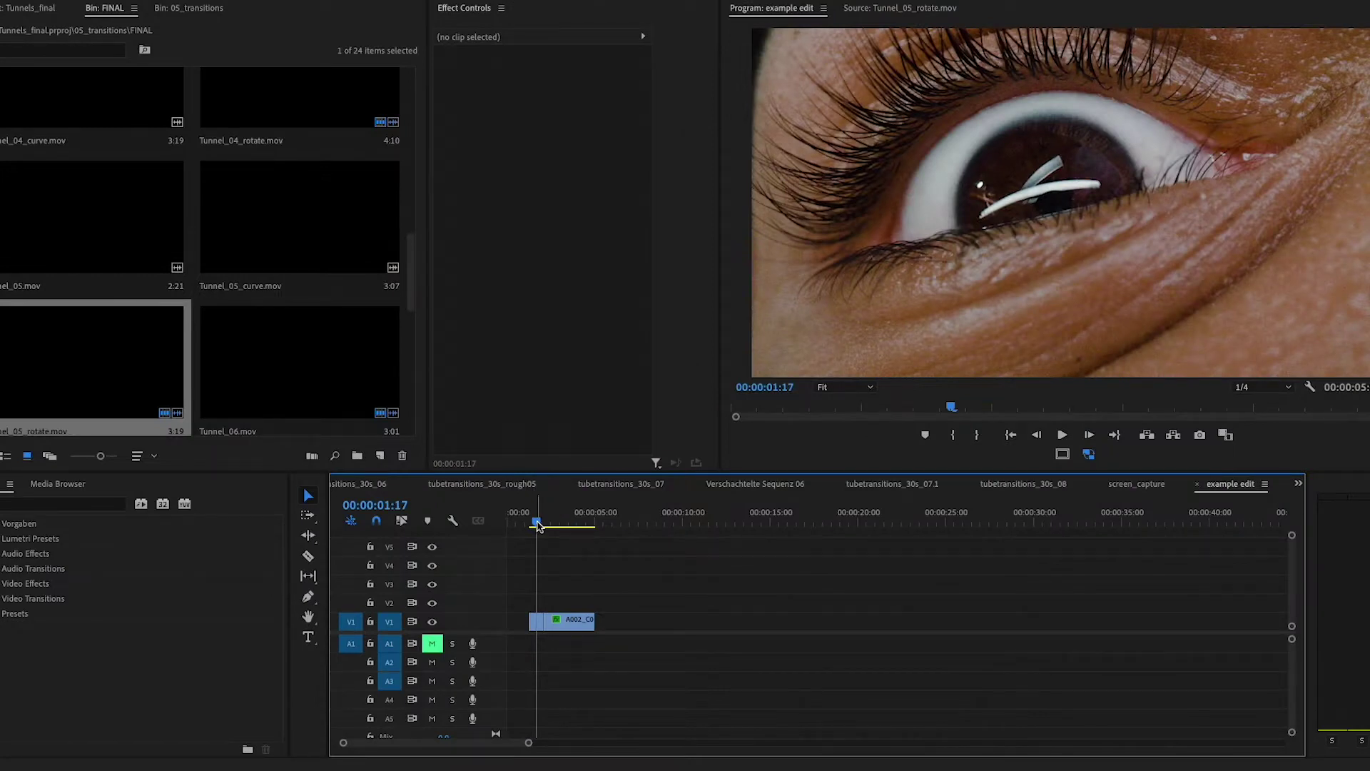
Step: Scrub through the eye and ring clips in the example edit sequence to review the plain cut between them
drag(537, 524, 554, 525)
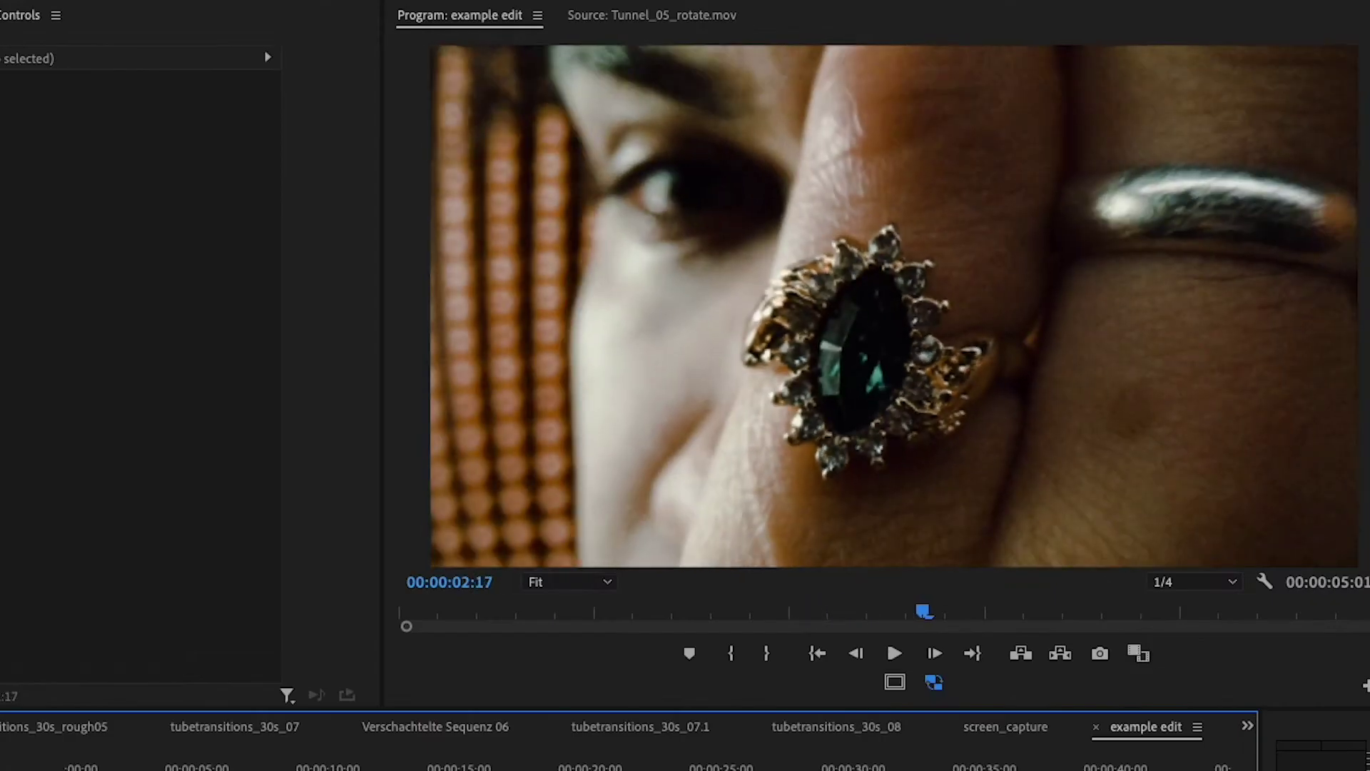
mouse_move(135, 768)
mouse_down()
mouse_move(122, 768)
mouse_move(158, 768)
mouse_up()
drag(88, 769, 95, 768)
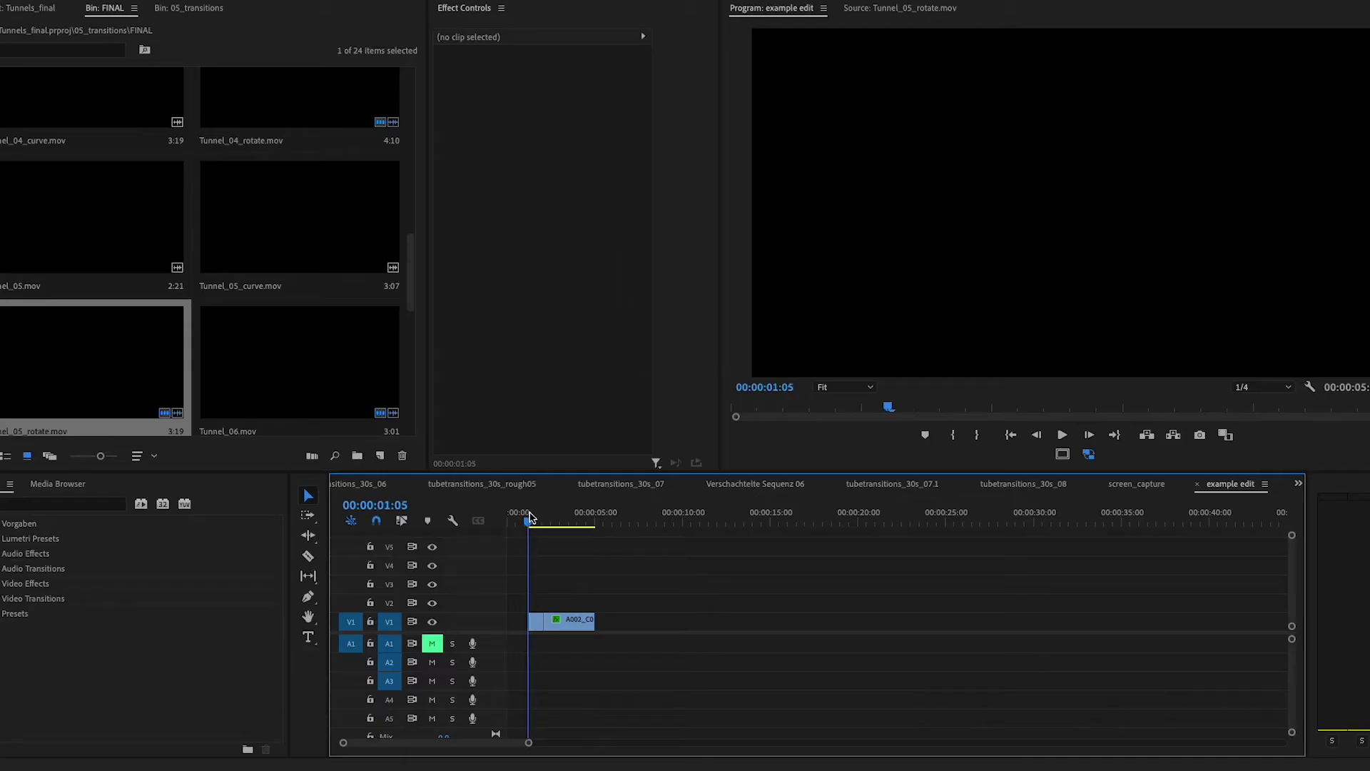
drag(529, 517, 539, 522)
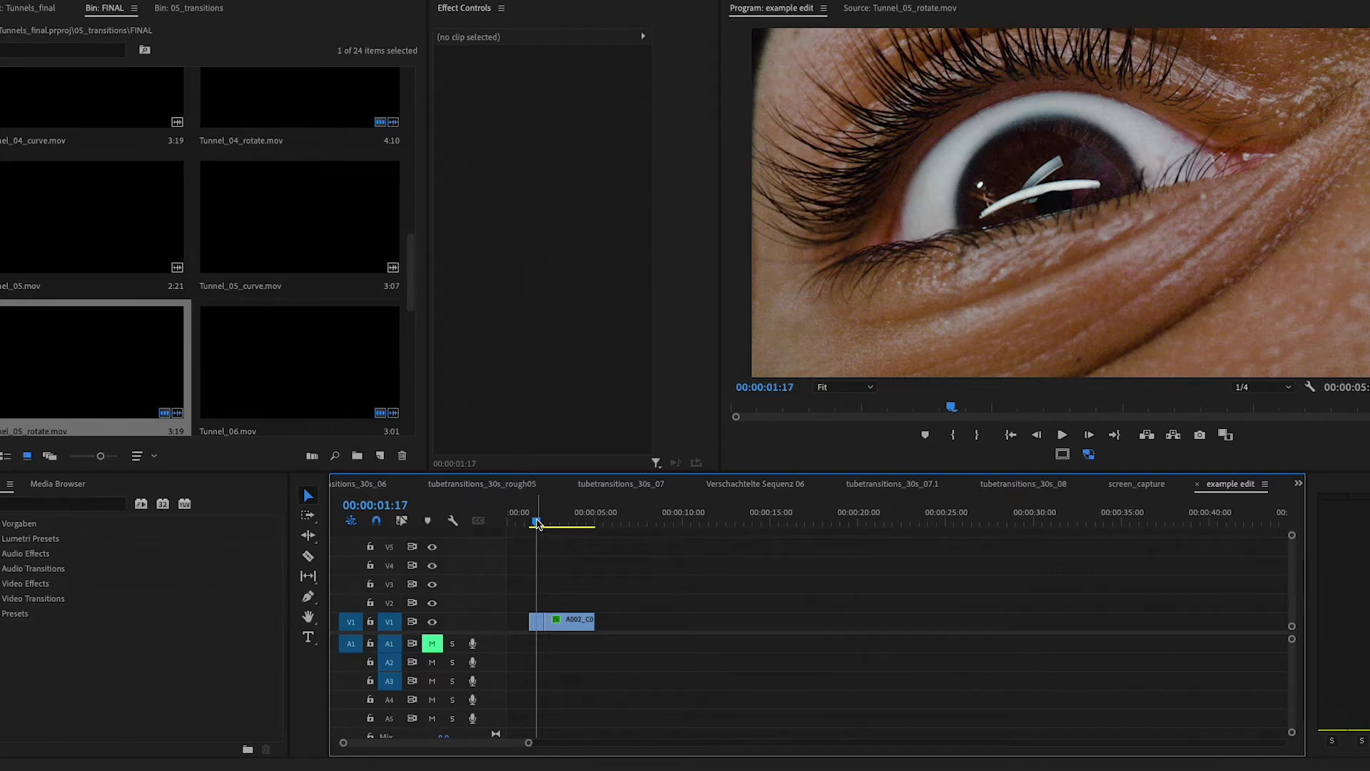
drag(537, 525, 537, 526)
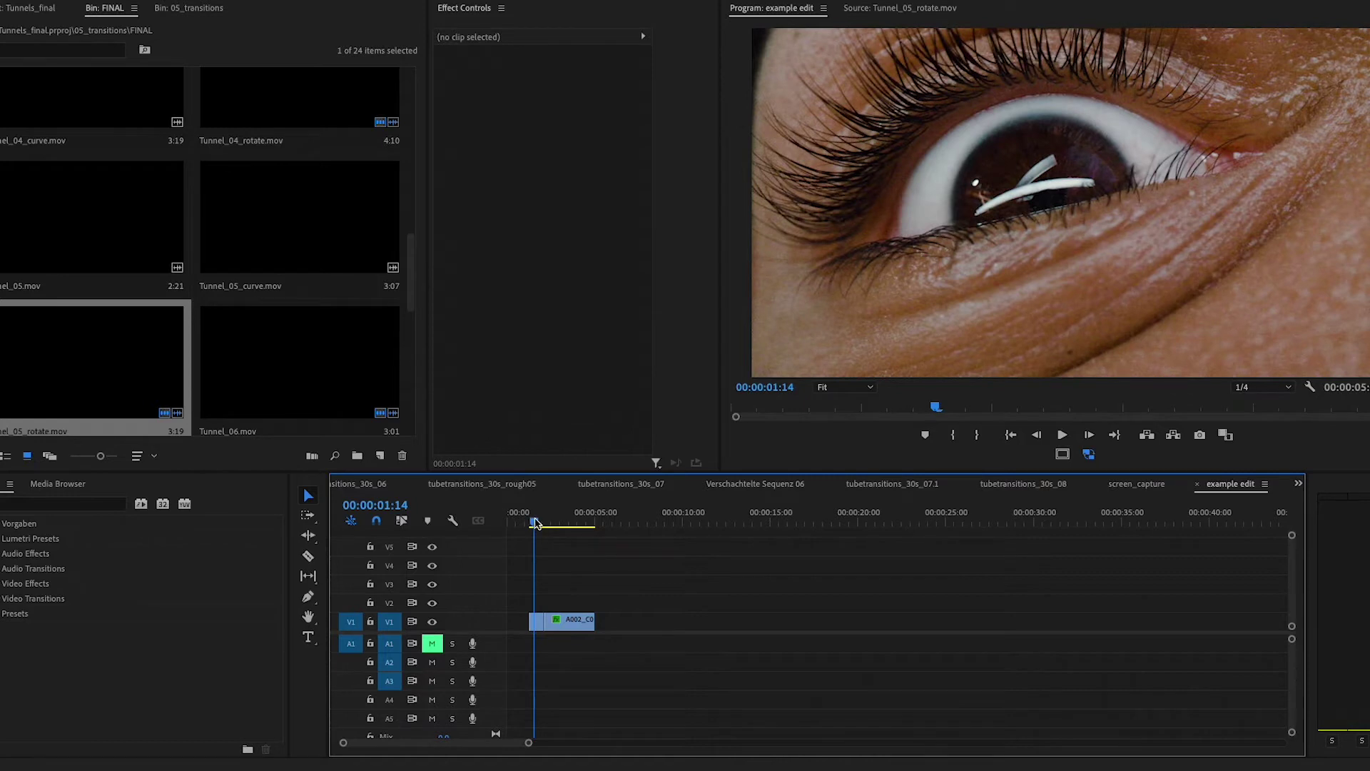
drag(540, 523, 574, 532)
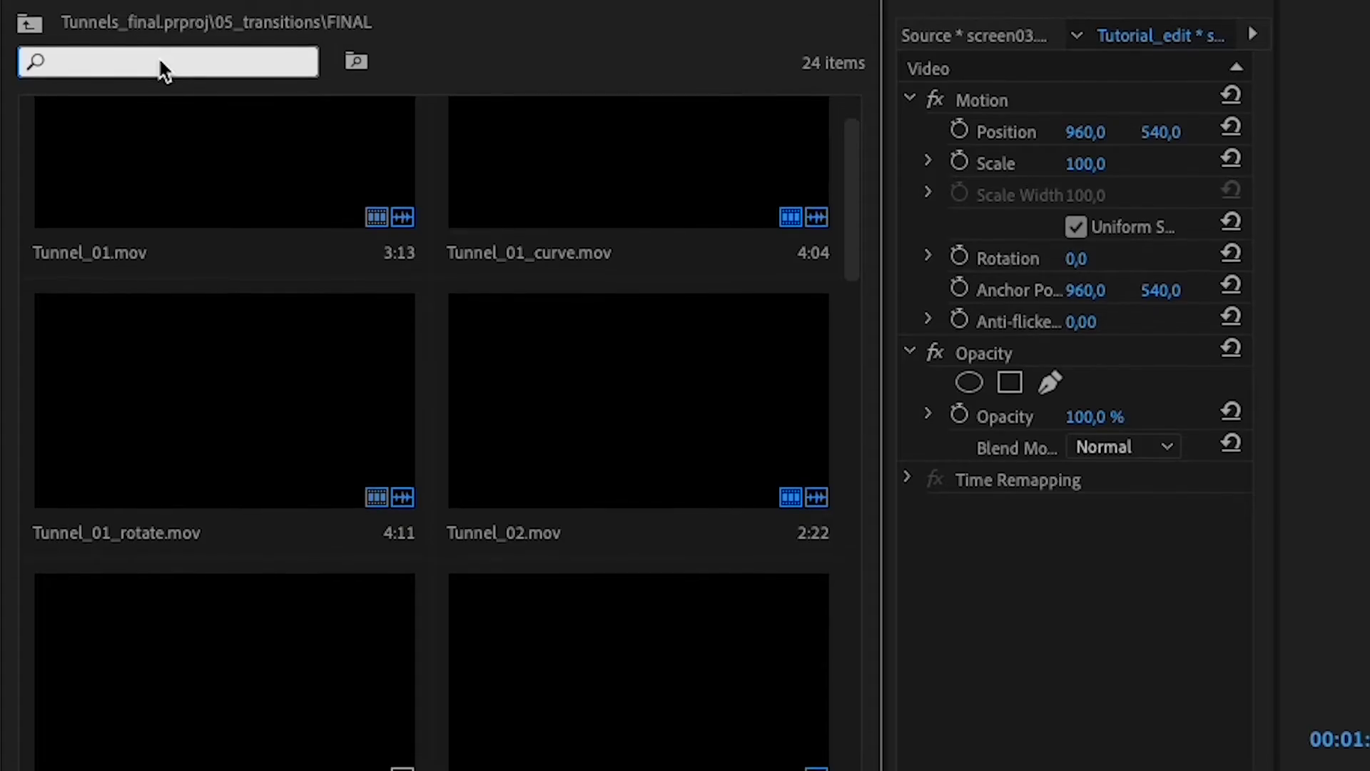
Step: Filter the bin for "rotate" and place Tunnel_05_rotate.mov on V2 at the start of the ring clip A002_C045
text(rota)
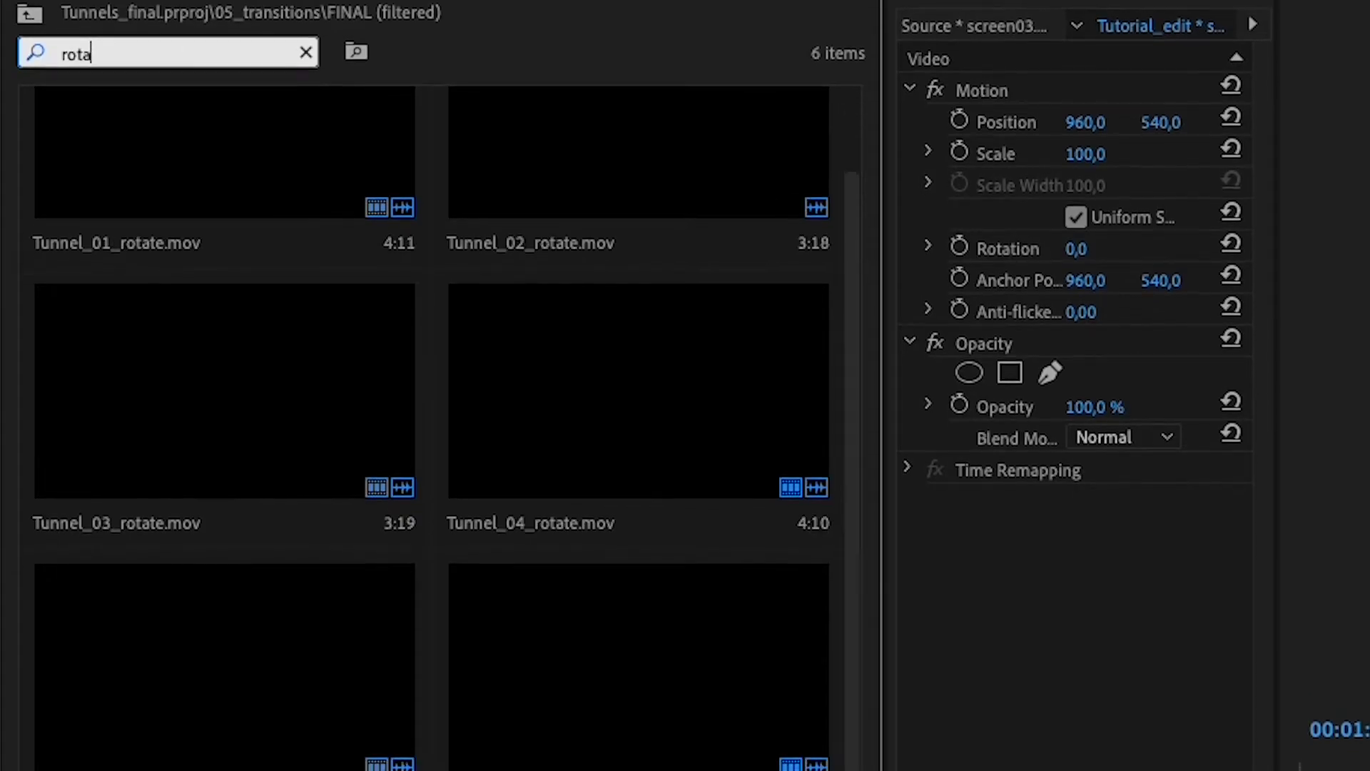
text(te)
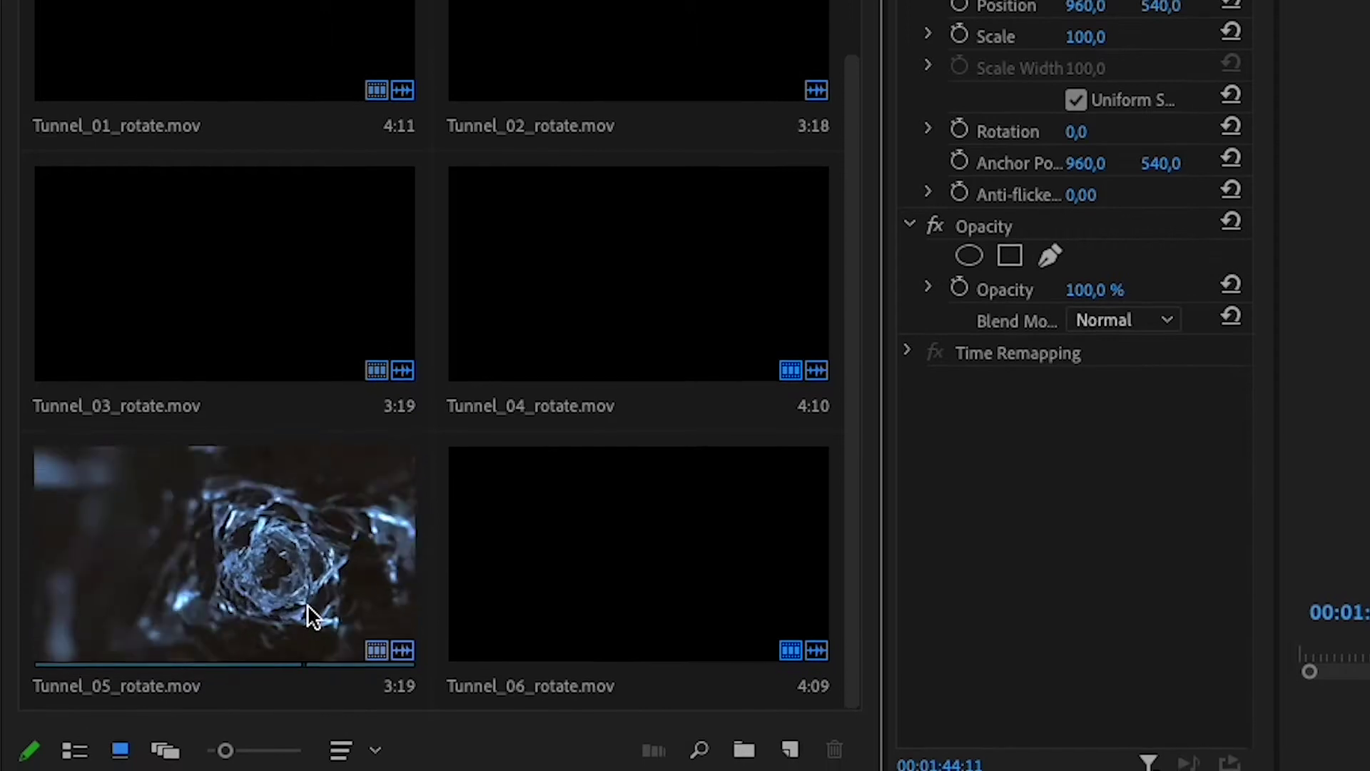
click(114, 595)
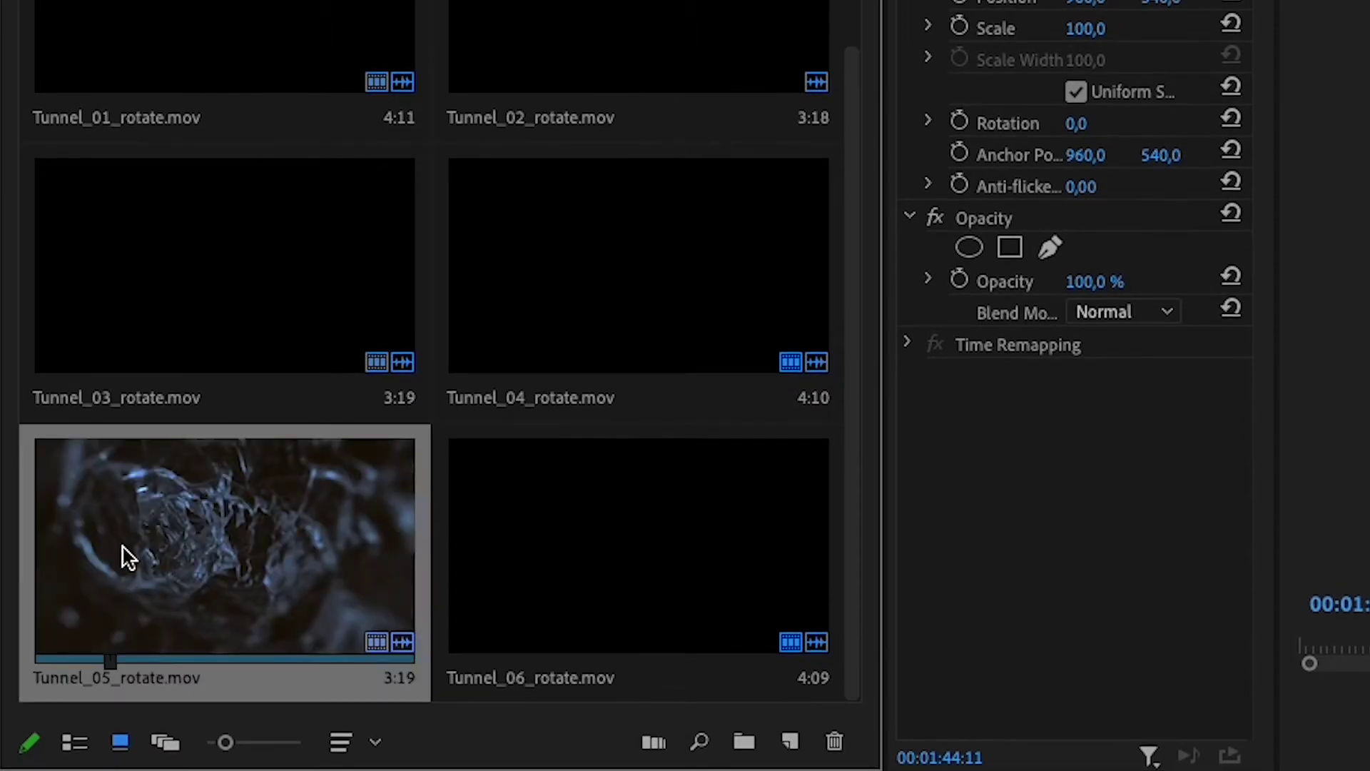
drag(127, 556, 393, 444)
key(=)
key(=)
key(=)
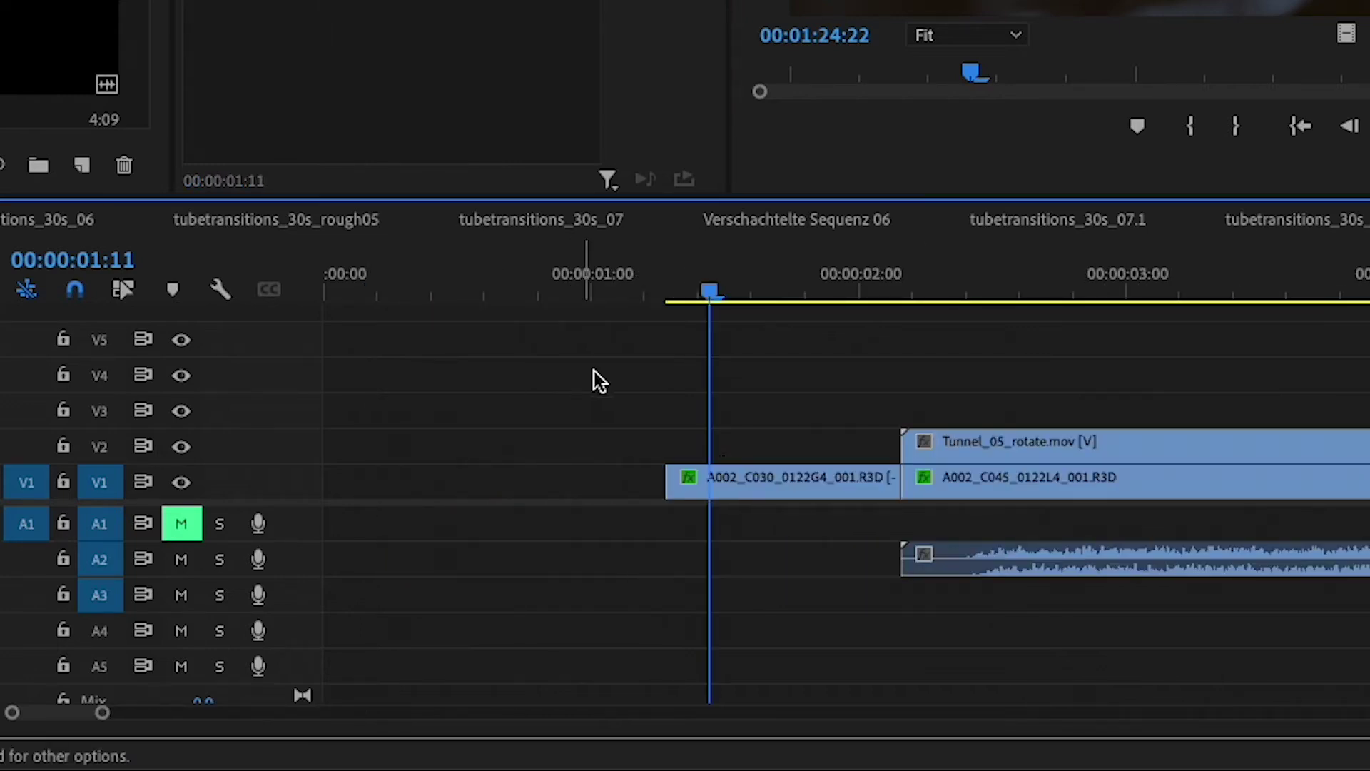
Step: Move the ring clip A002_C045 later on V1 so that it begins just before the tunnel clip ends
click(953, 471)
key(minus)
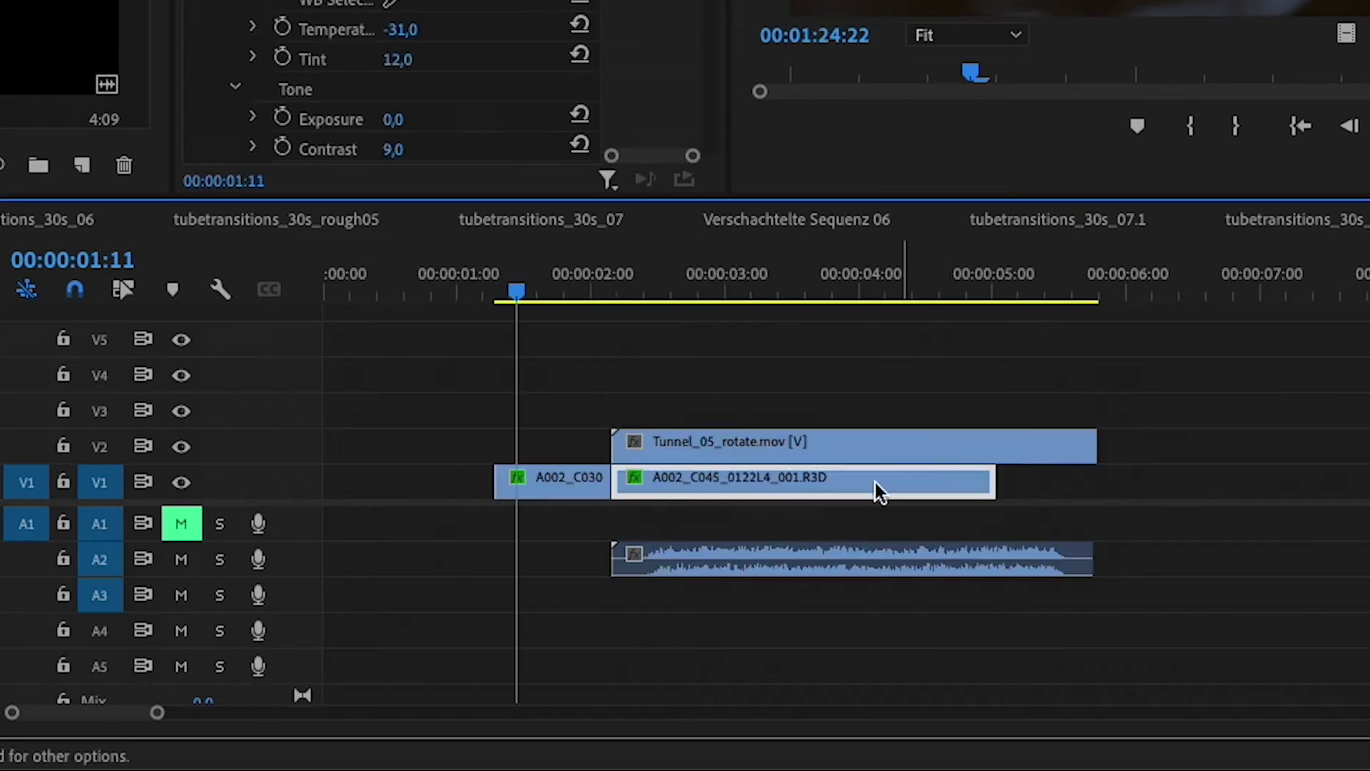
drag(704, 488, 1144, 493)
Step: Add Position and Scale keyframes to the eye clip A002_C030 at 00:00:01:21
drag(516, 296, 572, 301)
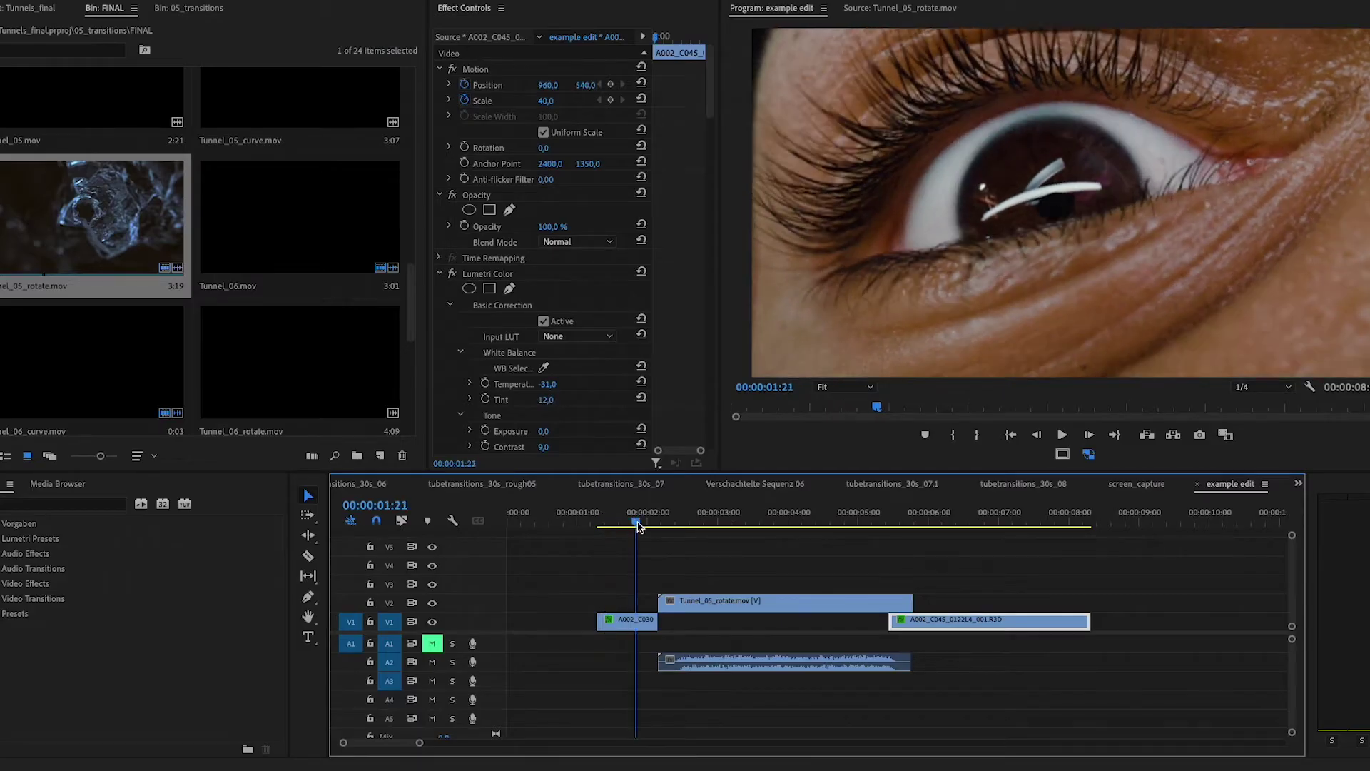
drag(639, 526, 631, 527)
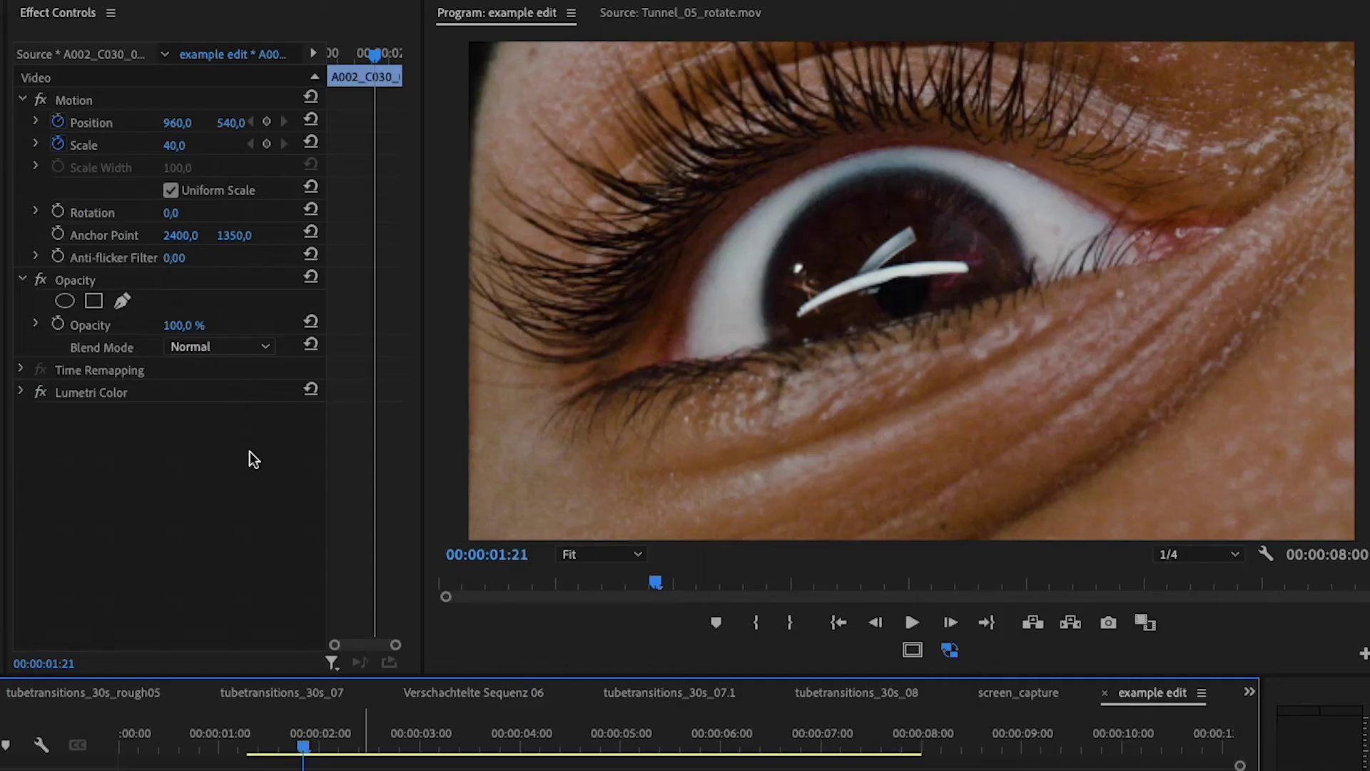
click(267, 144)
click(267, 122)
Step: Keyframe a zoom into the pupil at the eye clip's end with Scale 190 and Position 960, 323
key(Right)
key(Right)
key(Right)
key(Right)
key(Right)
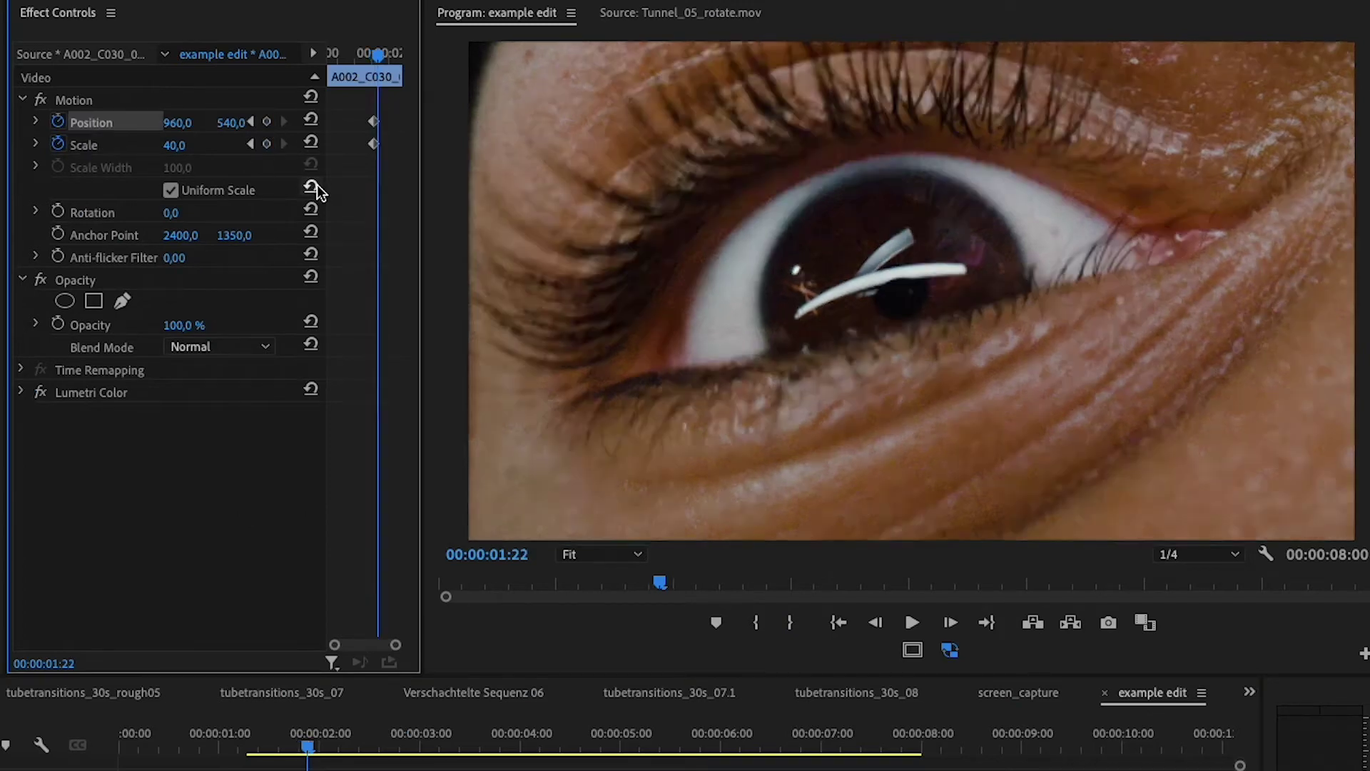
drag(174, 145, 74, 123)
key(Right)
key(Right)
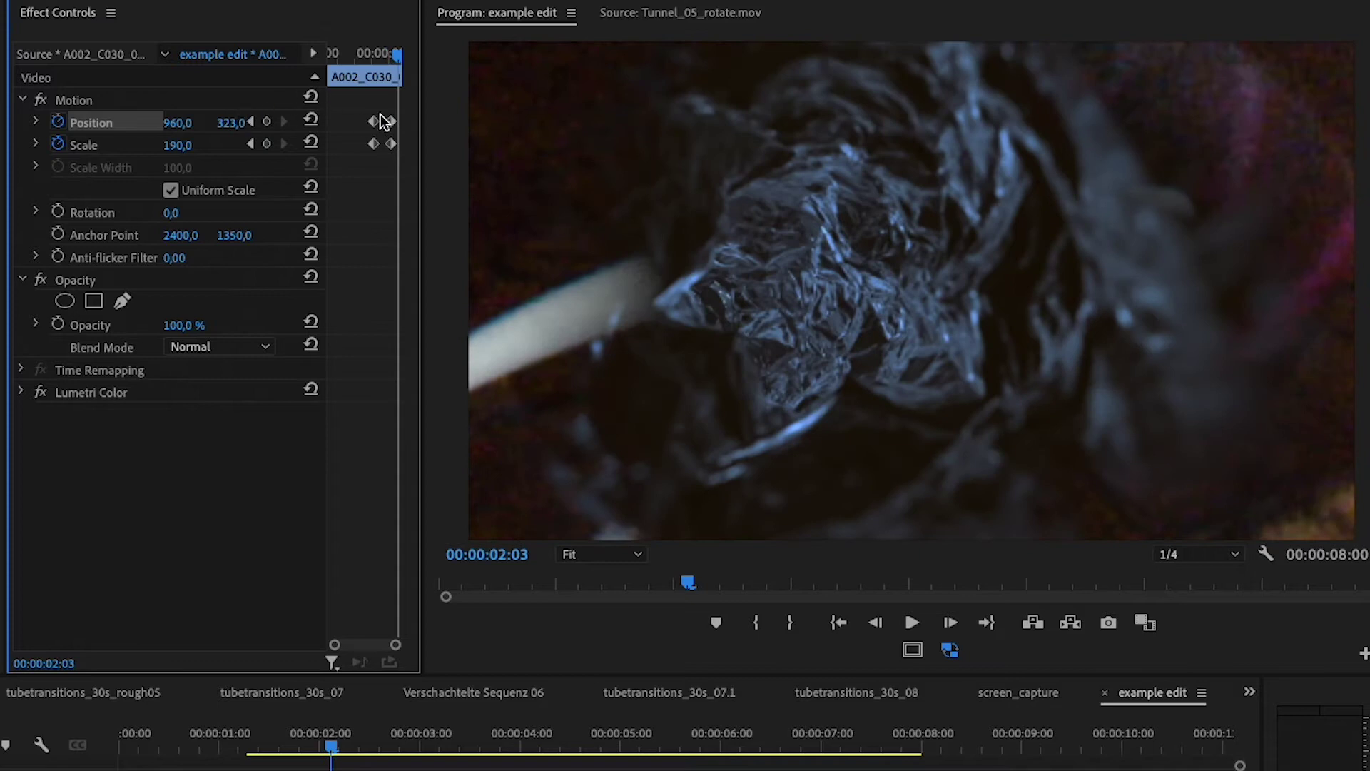
Step: Play back the eye zoom and step through its frames to check how the pupil aligns with the tunnel
click(289, 717)
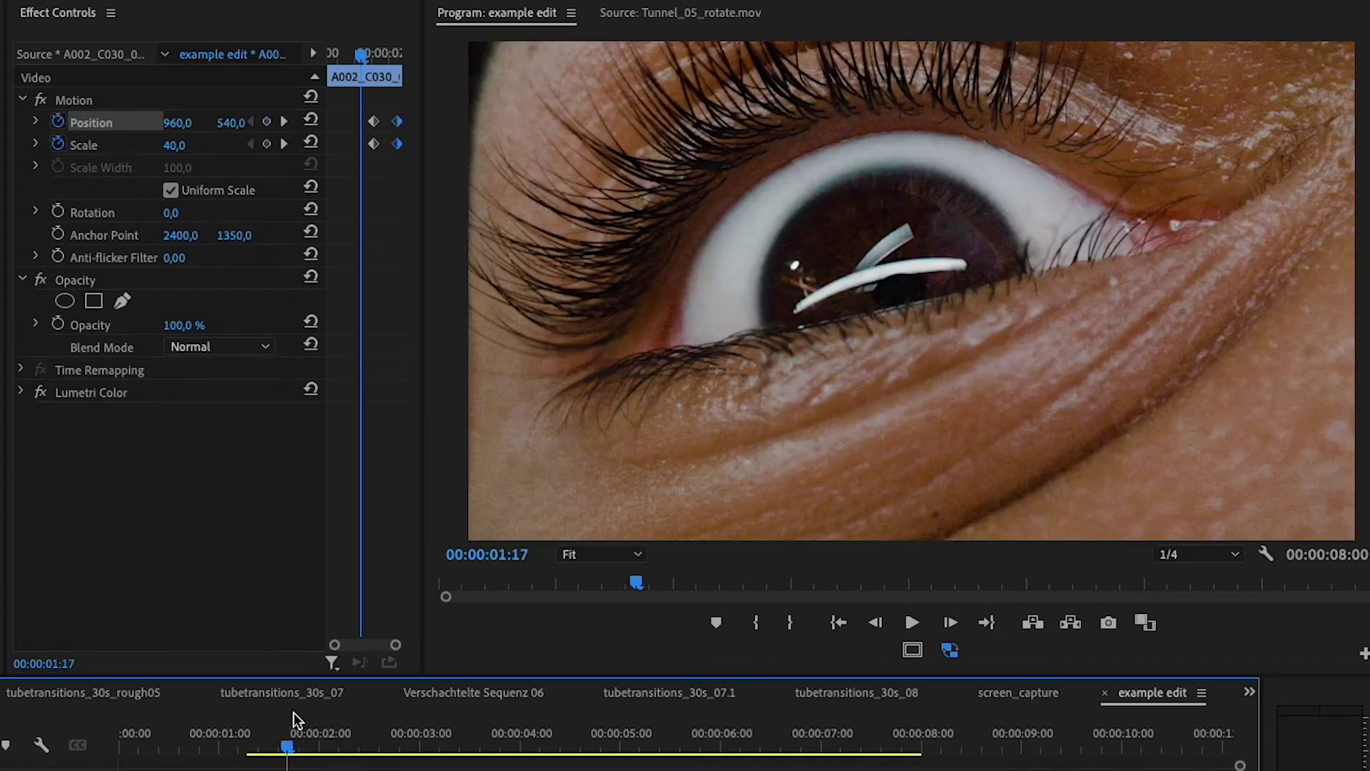
key(space)
click(263, 728)
key(space)
key(space)
drag(337, 745, 323, 674)
key(Right)
key(Right)
key(Left)
key(Left)
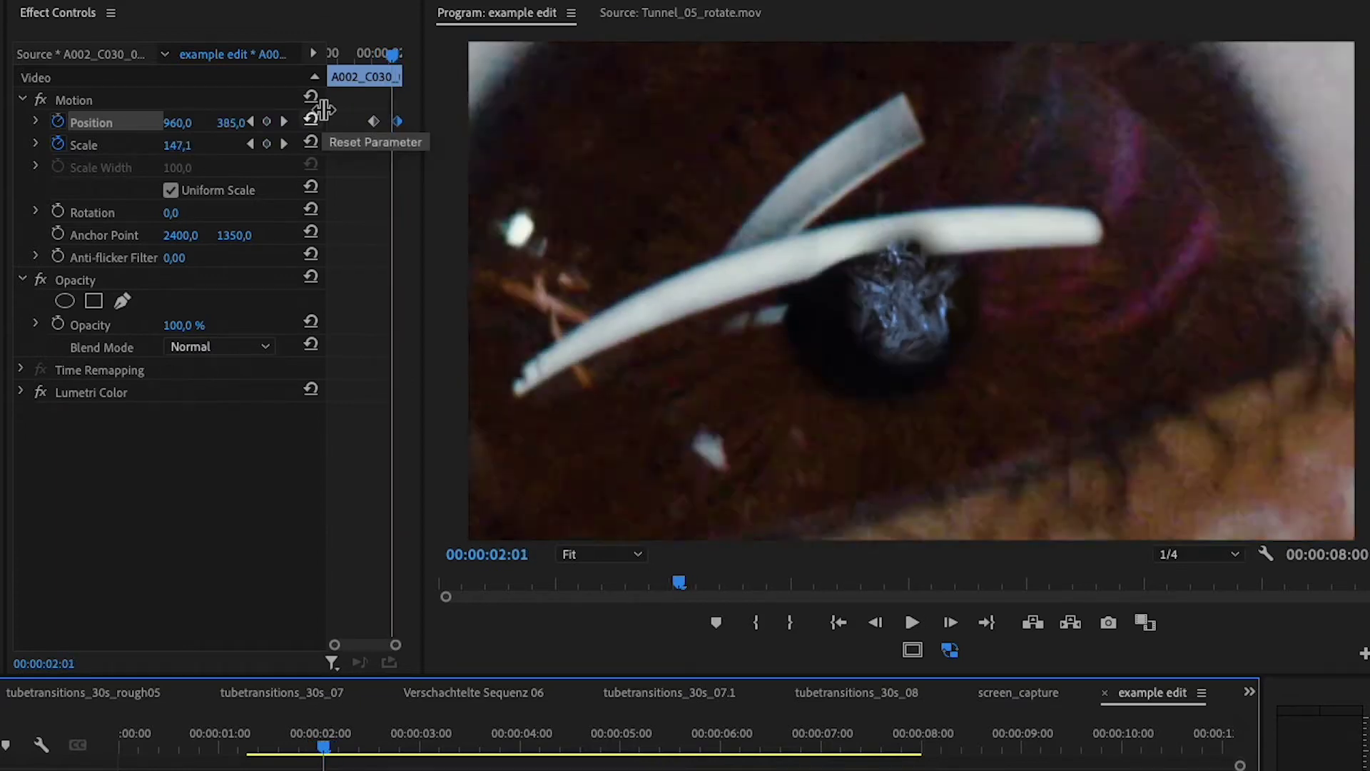
key(Left)
key(Left)
key(Left)
key(Left)
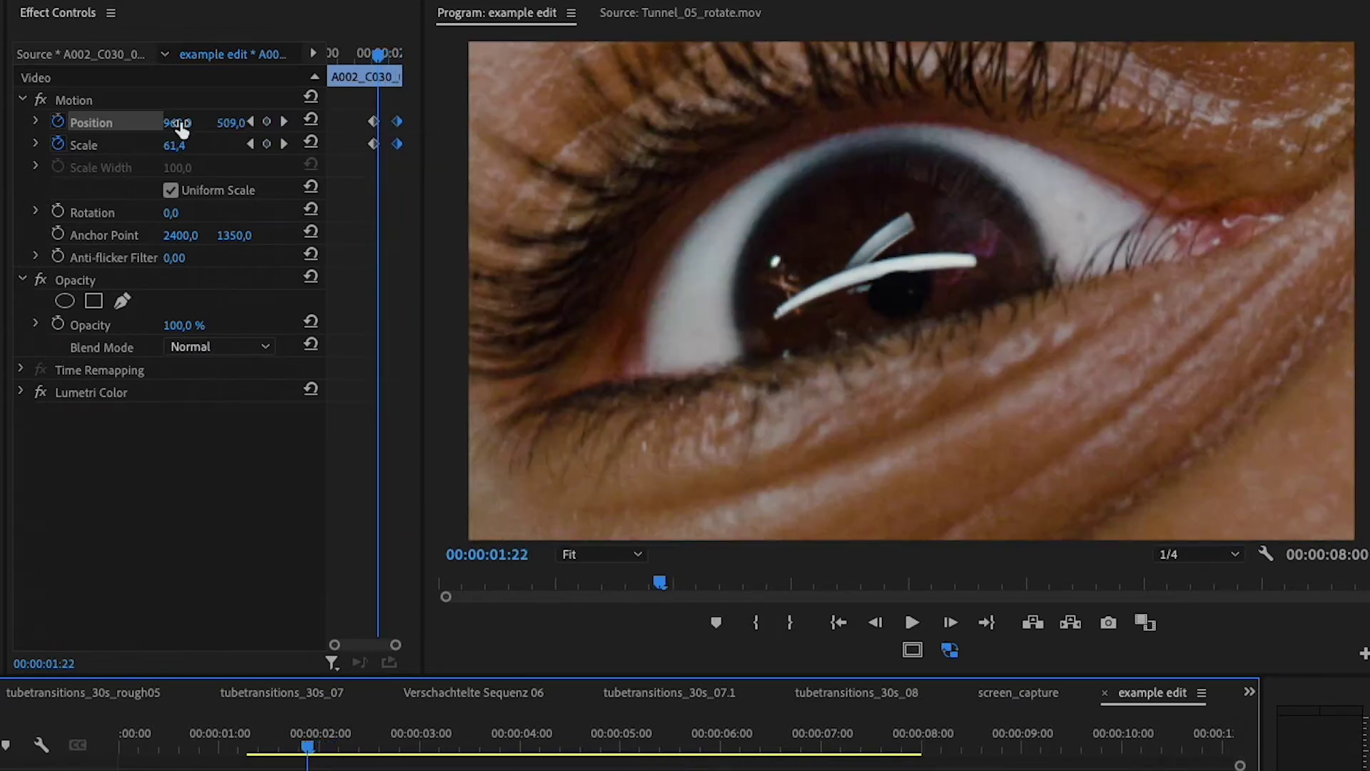
Step: Add a Position keyframe at 00:00:01:23 that shifts the eye clip to the right, and play back the zoom
key(Right)
drag(181, 124, 214, 124)
key(Right)
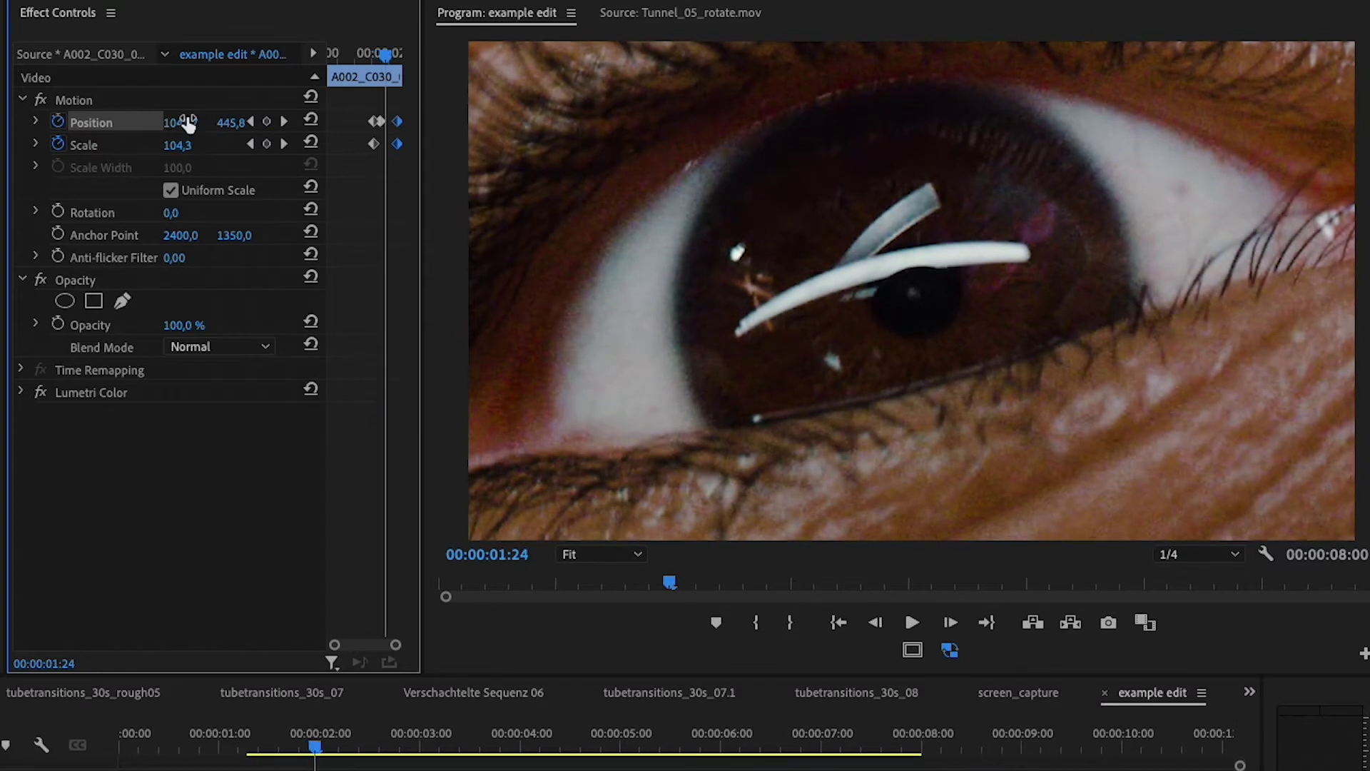
key(Right)
key(Right)
key(Right)
key(Right)
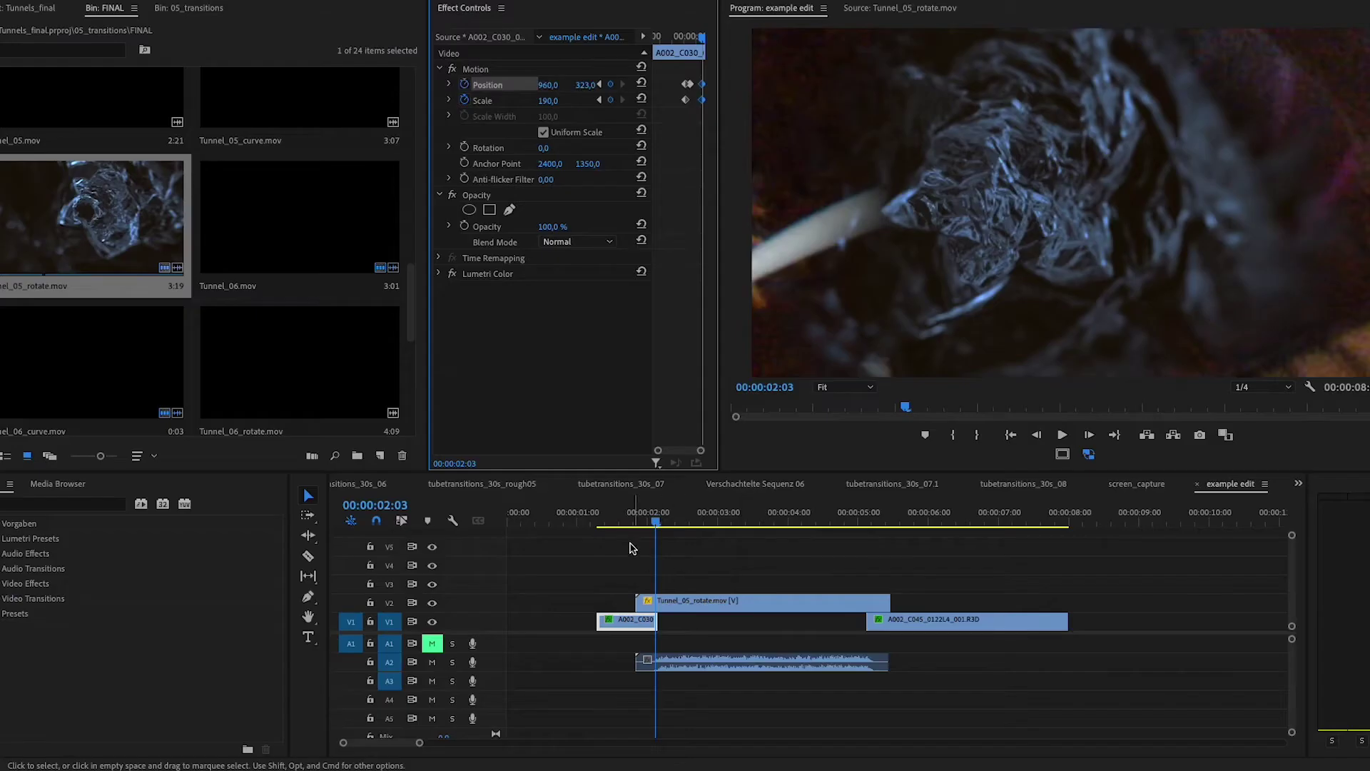
click(624, 523)
key(space)
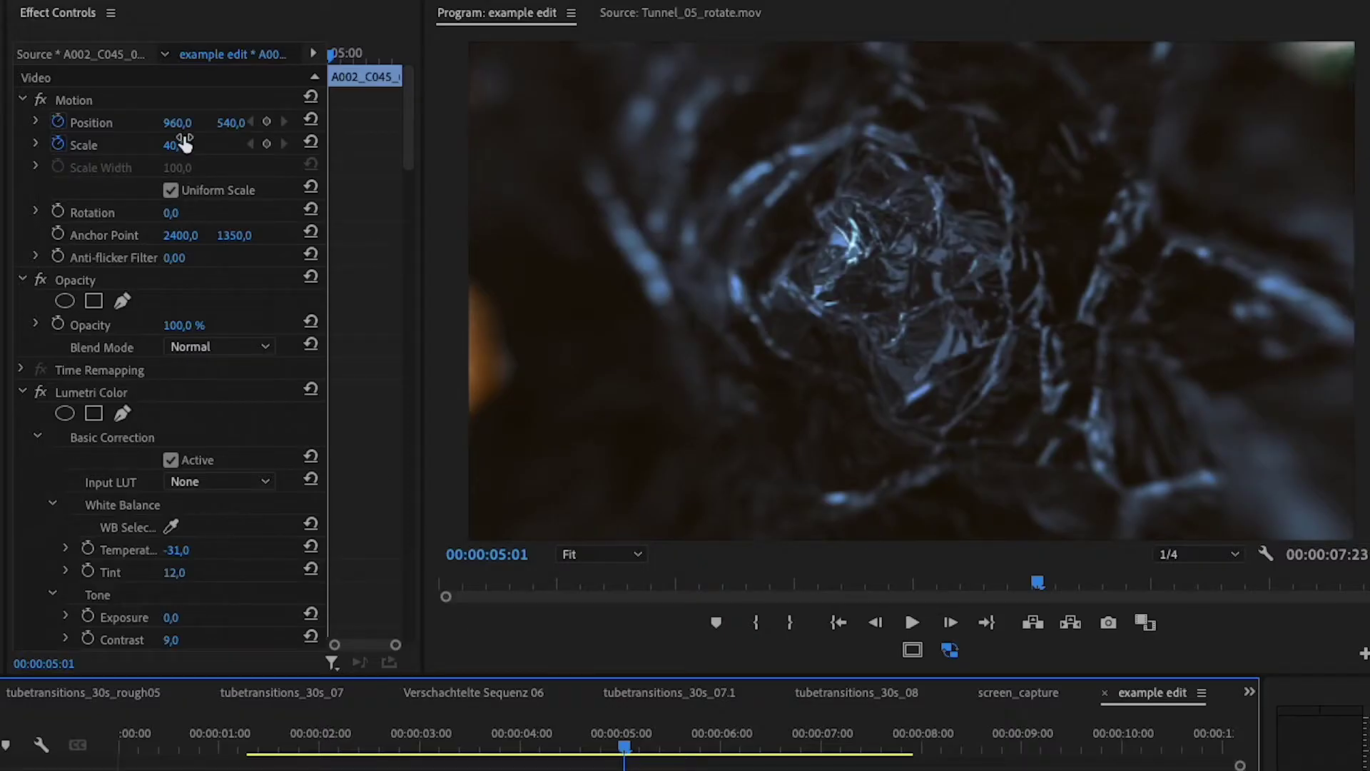
Step: Keyframe the ring clip from Scale 110, Position 1536, 214 near its start to Scale 50, Position 1078, 480 at 00:00:05:08
key(Right)
mouse_move(174, 146)
mouse_down()
mouse_move(216, 146)
mouse_move(243, 122)
mouse_move(180, 123)
mouse_move(187, 146)
mouse_move(197, 123)
mouse_move(184, 124)
mouse_up()
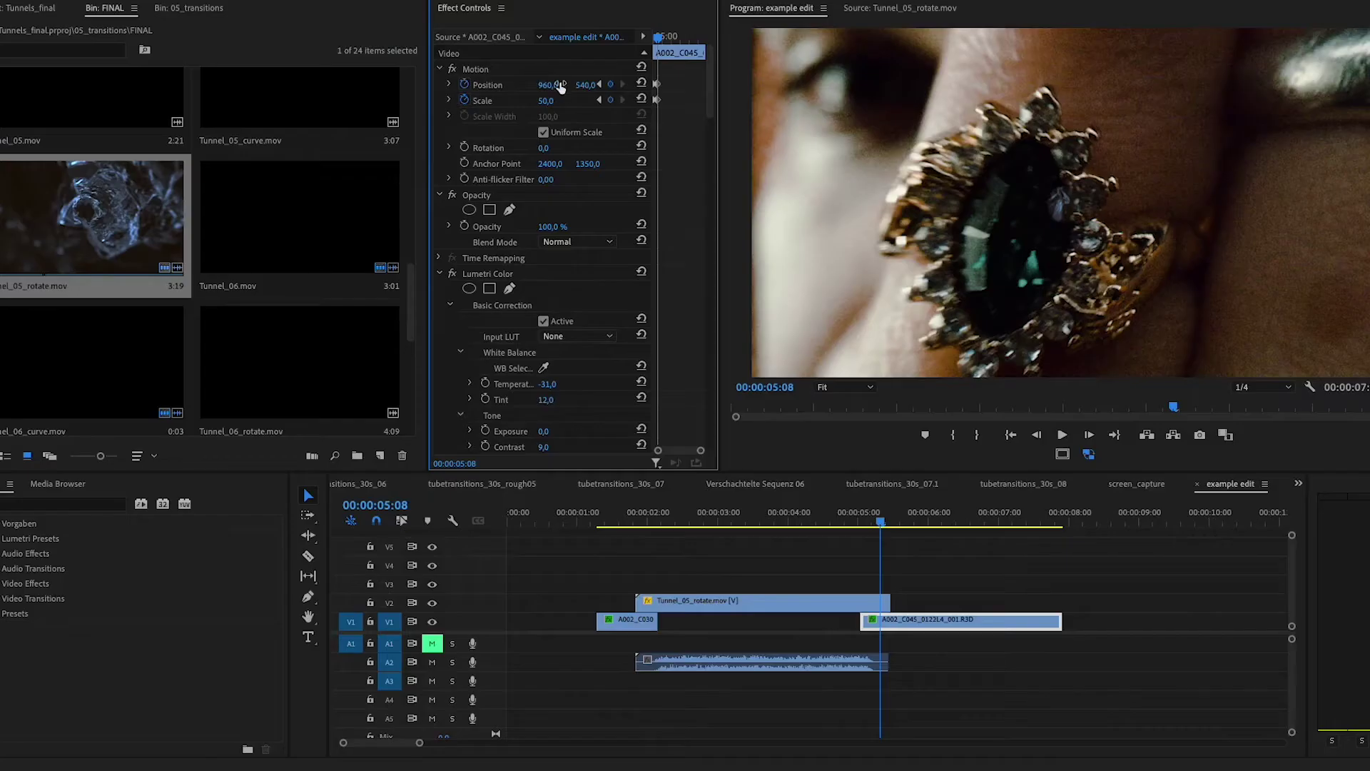
drag(583, 85, 635, 85)
key(space)
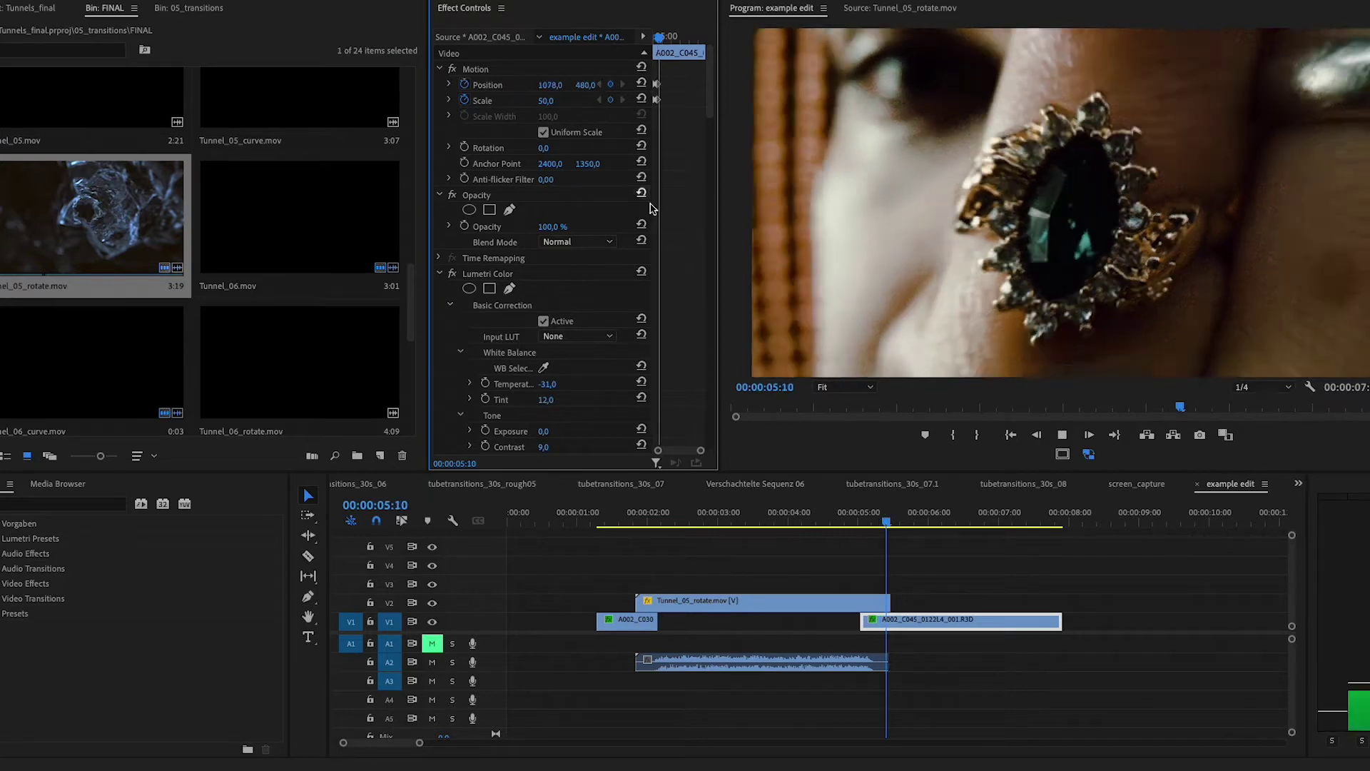
key(space)
Step: Add ring clip keyframes with a reduced Scale and reset Position, and move them to the clip's end
drag(550, 101, 543, 101)
click(640, 83)
drag(675, 99, 705, 100)
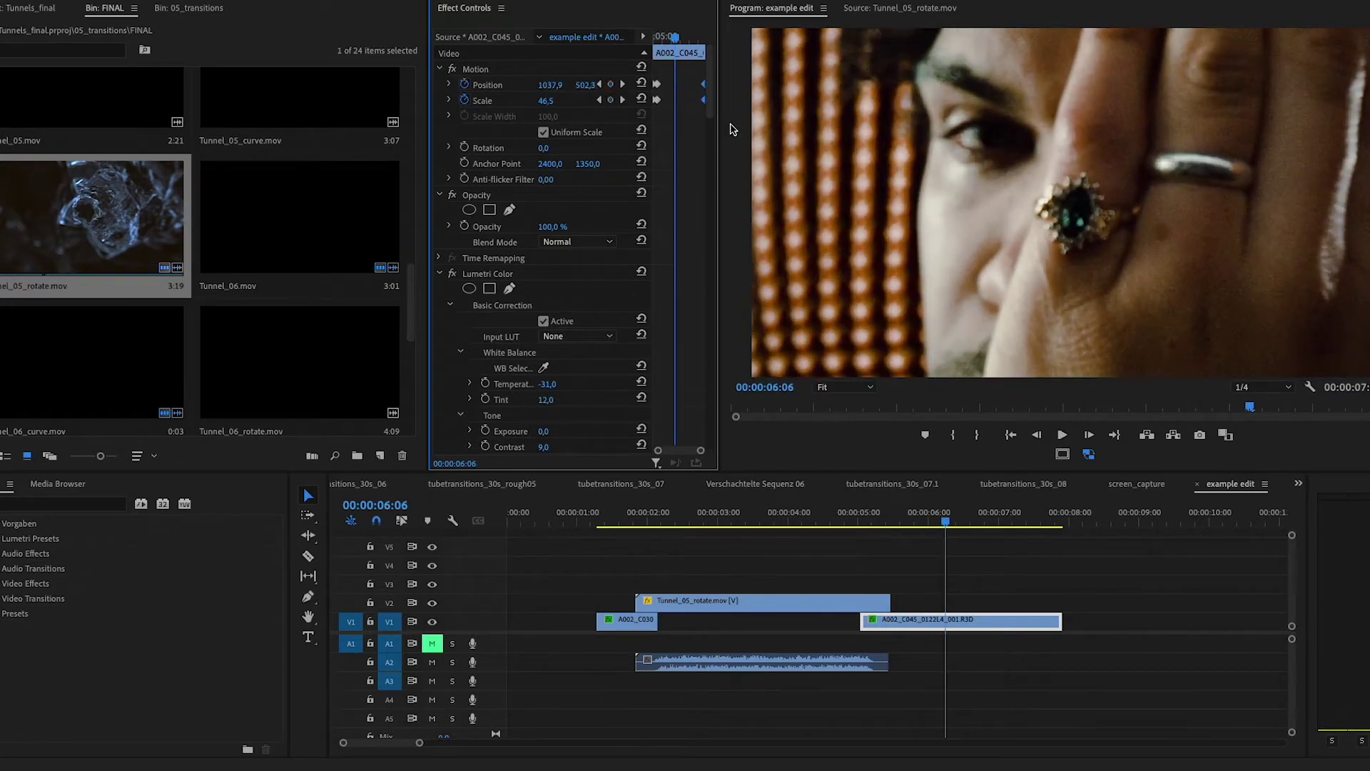
Step: Play back the exit from the tunnel into the ring clip to check the zoom-out
key(Up)
key(Up)
key(Up)
key(space)
click(849, 508)
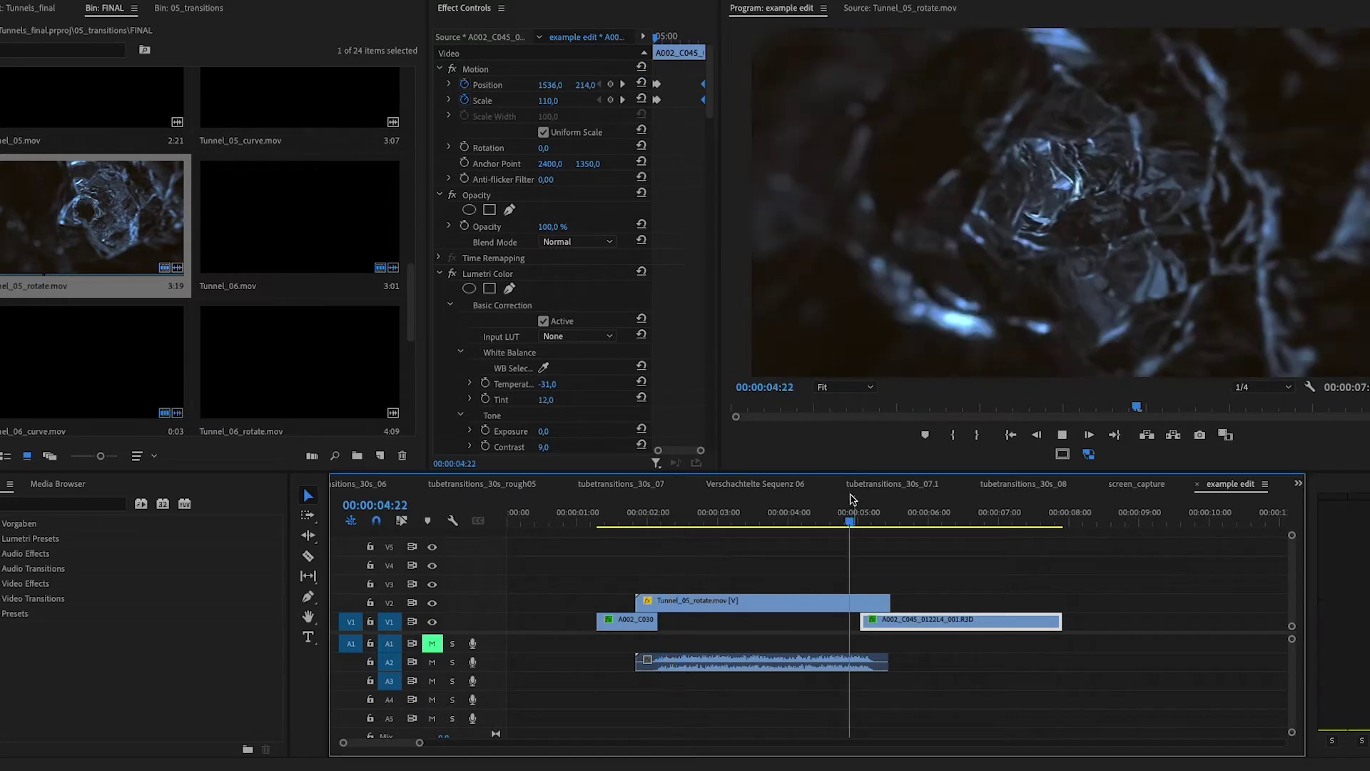
key(space)
click(831, 513)
key(space)
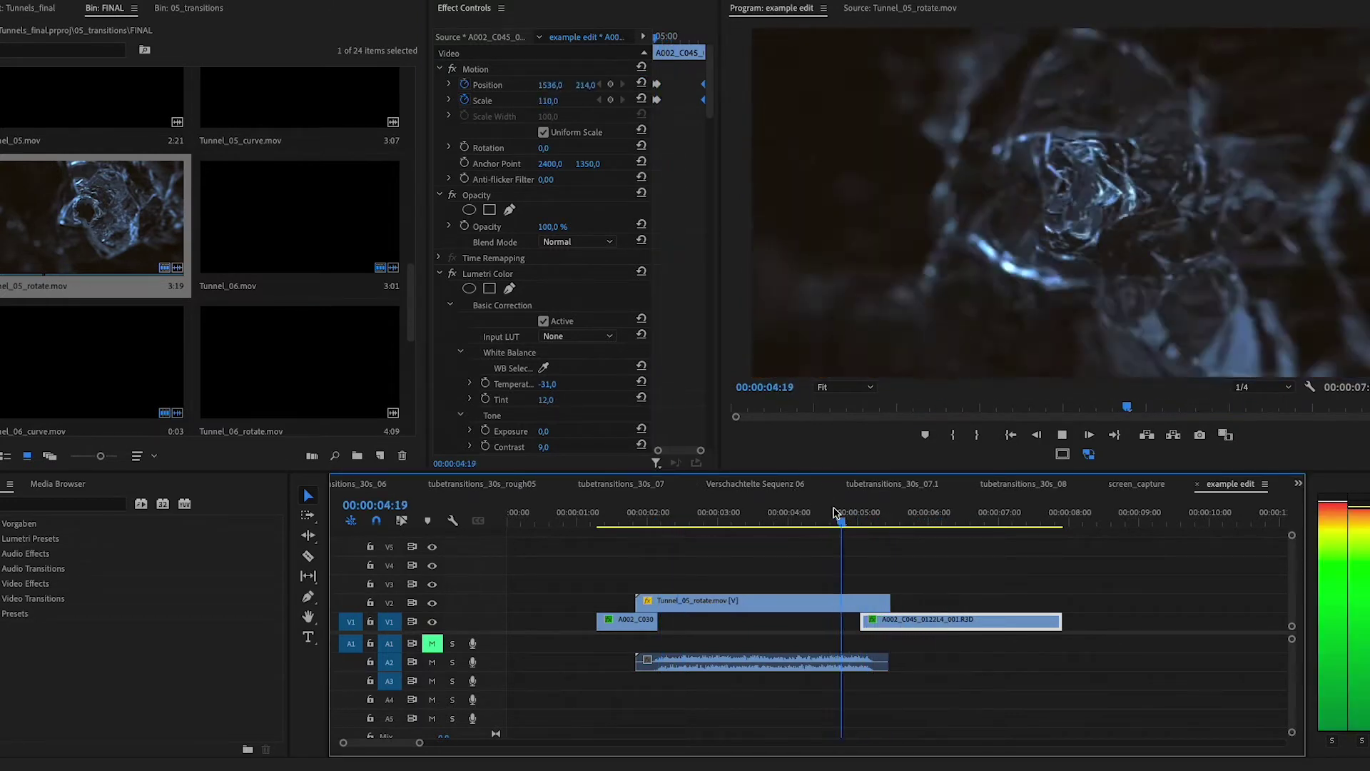
Step: Set the ring clip's Scale to 144 at 00:00:05:01 and scrub back over the tunnel exit
drag(866, 517, 881, 523)
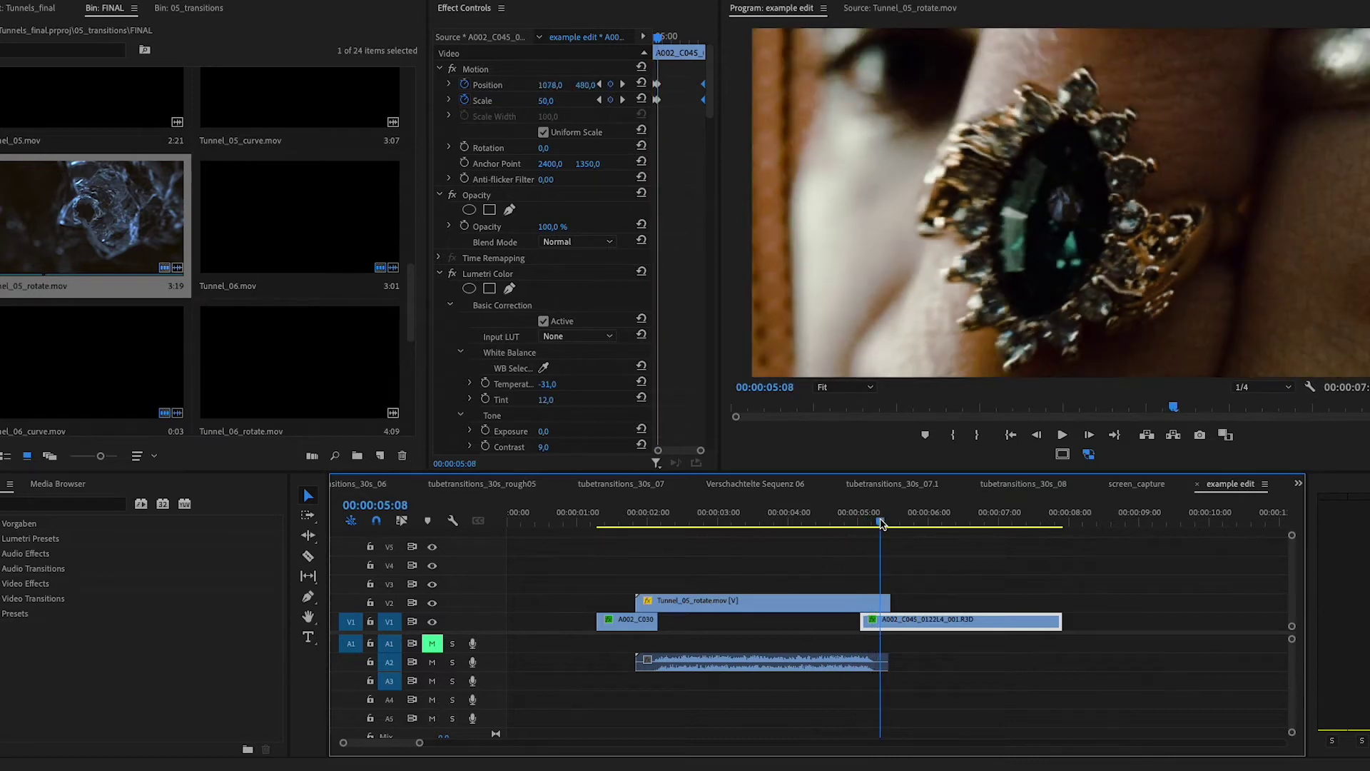
click(861, 511)
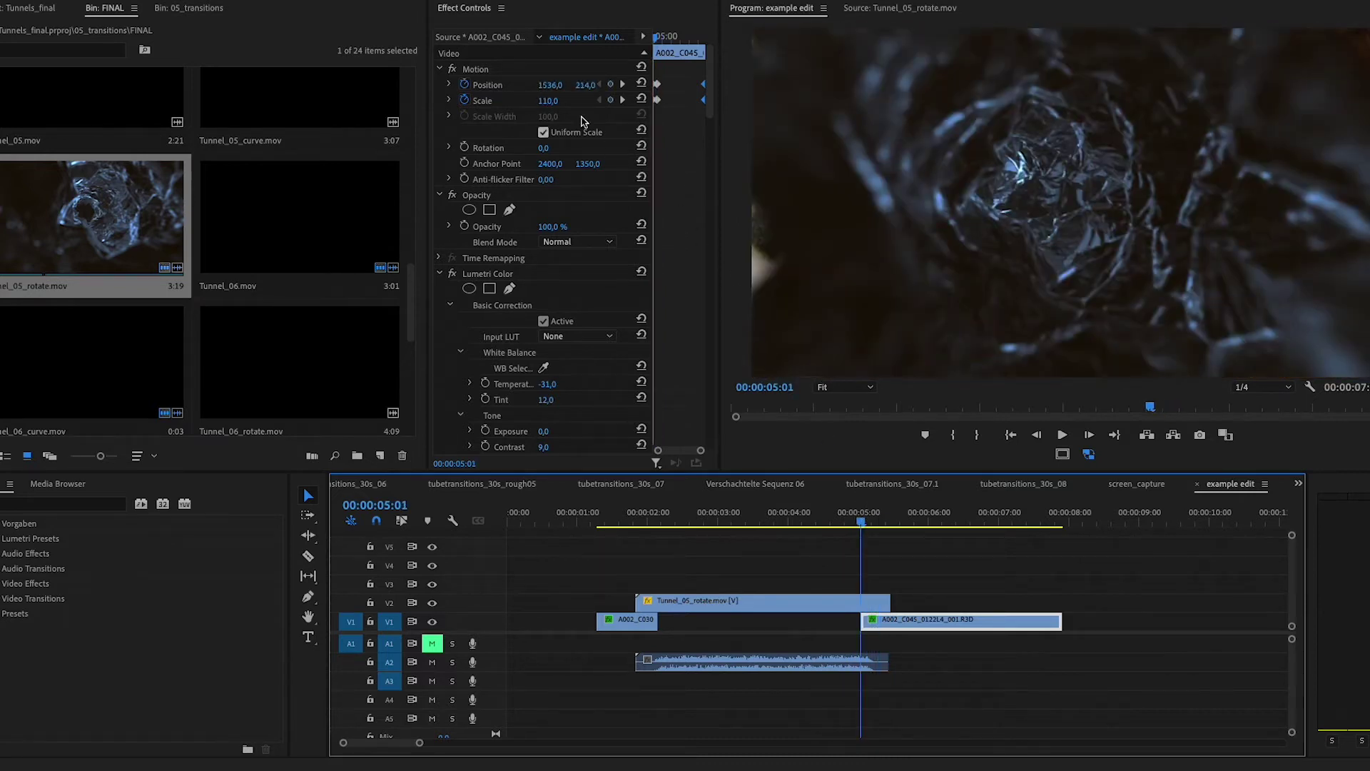
drag(548, 100, 573, 101)
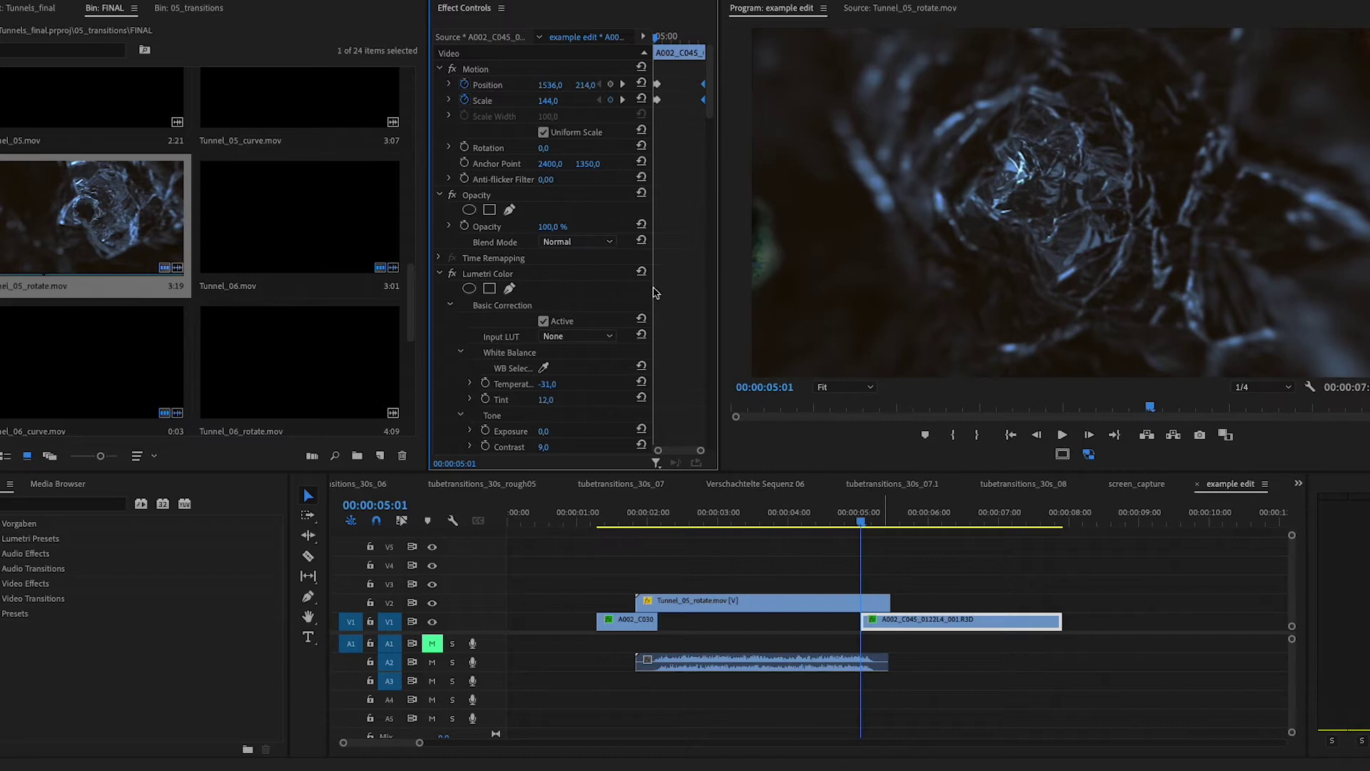
mouse_move(861, 521)
mouse_down()
mouse_move(883, 528)
mouse_move(850, 533)
mouse_up()
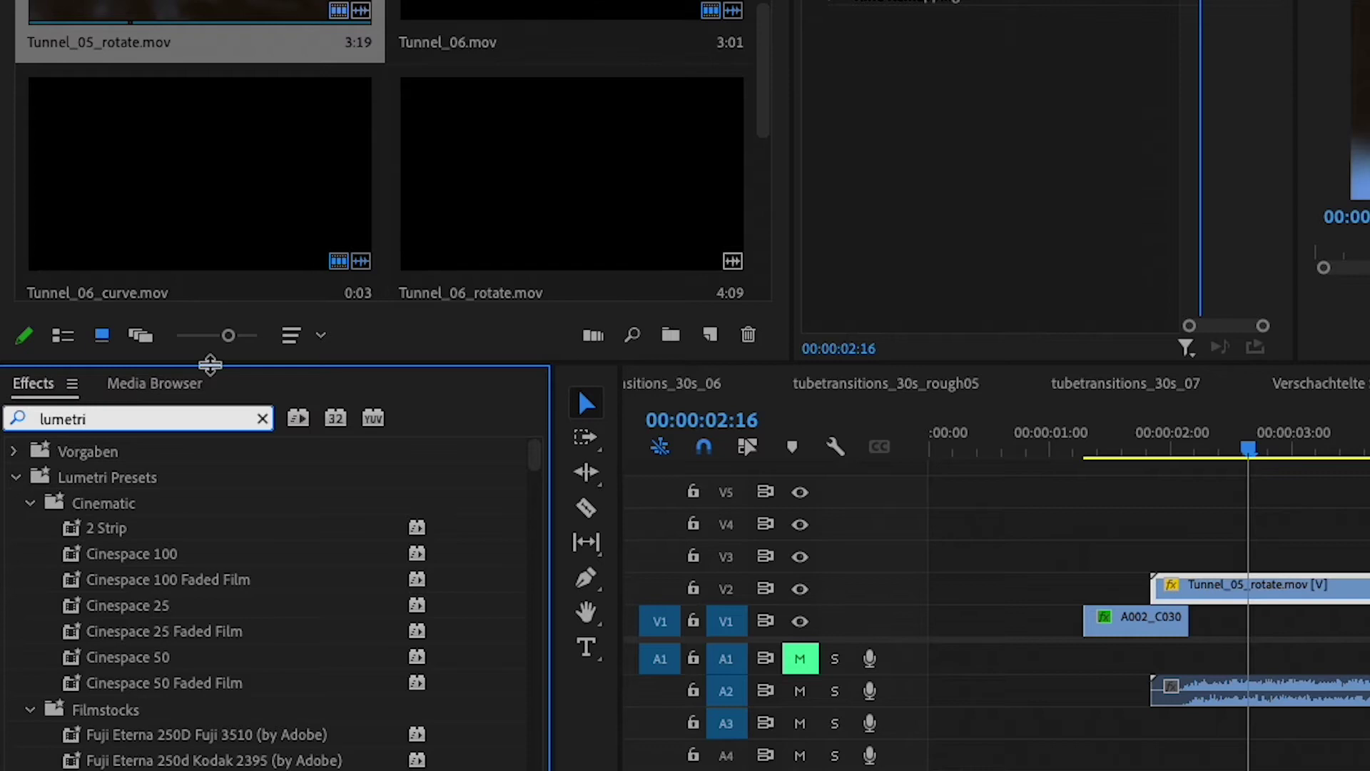
Step: Apply Lumetri Color to the Tunnel_05_rotate.mov clip, with Temperature -47 and Tint -65 in Basic Correction
text(col)
click(178, 606)
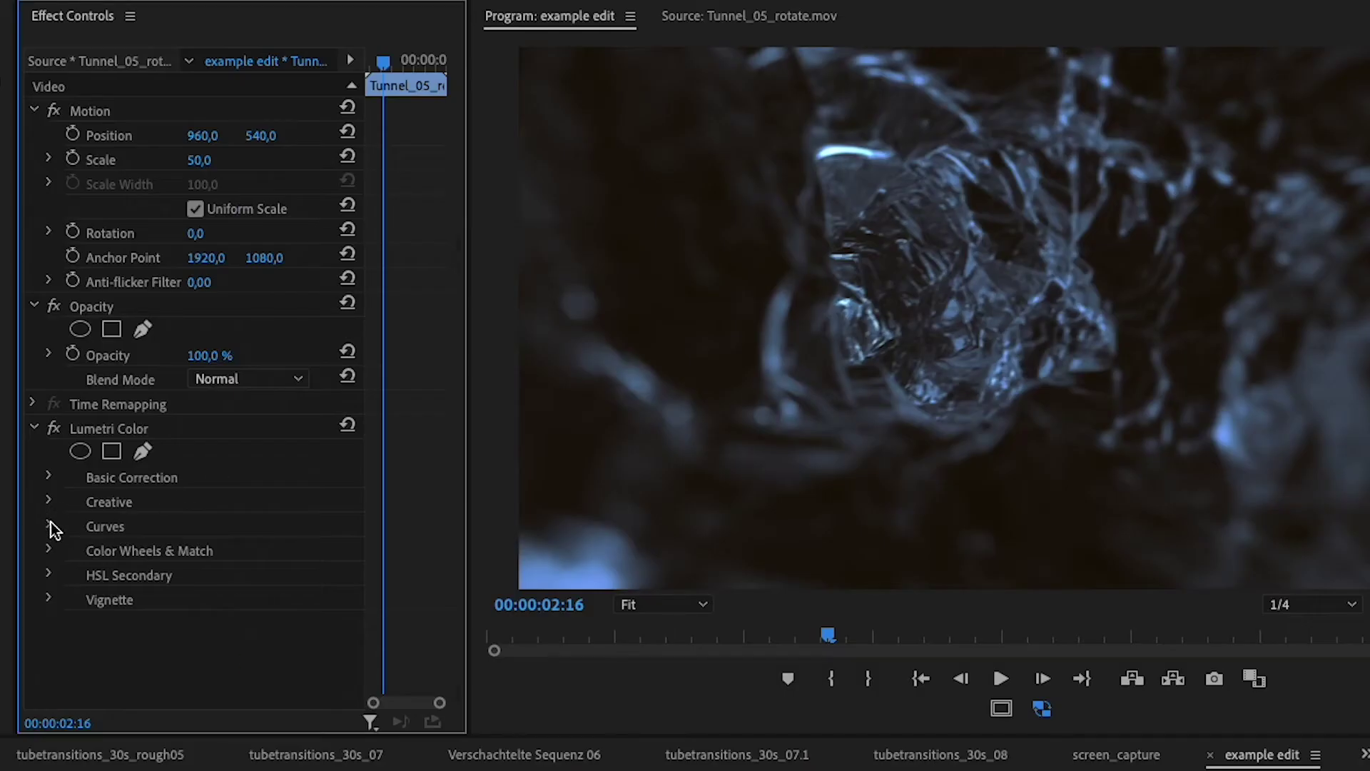
click(50, 474)
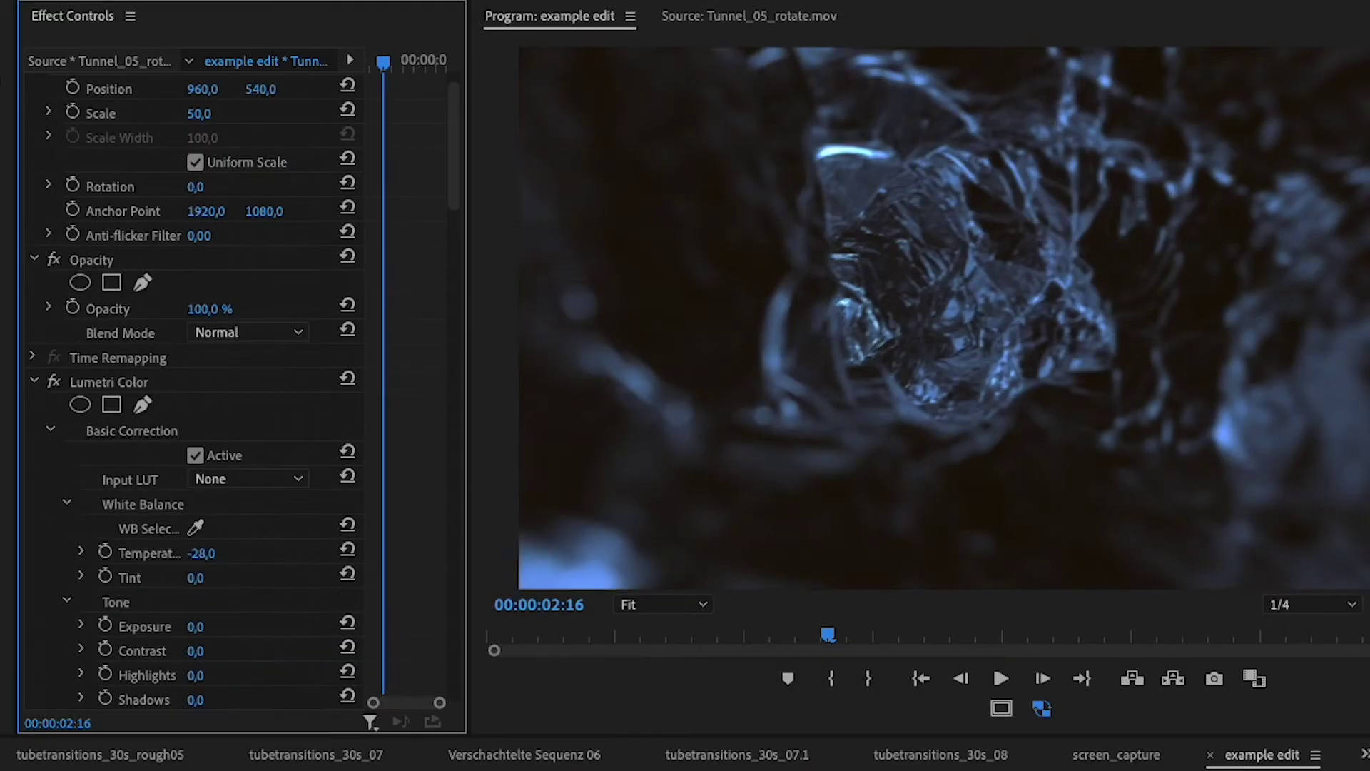
key(space)
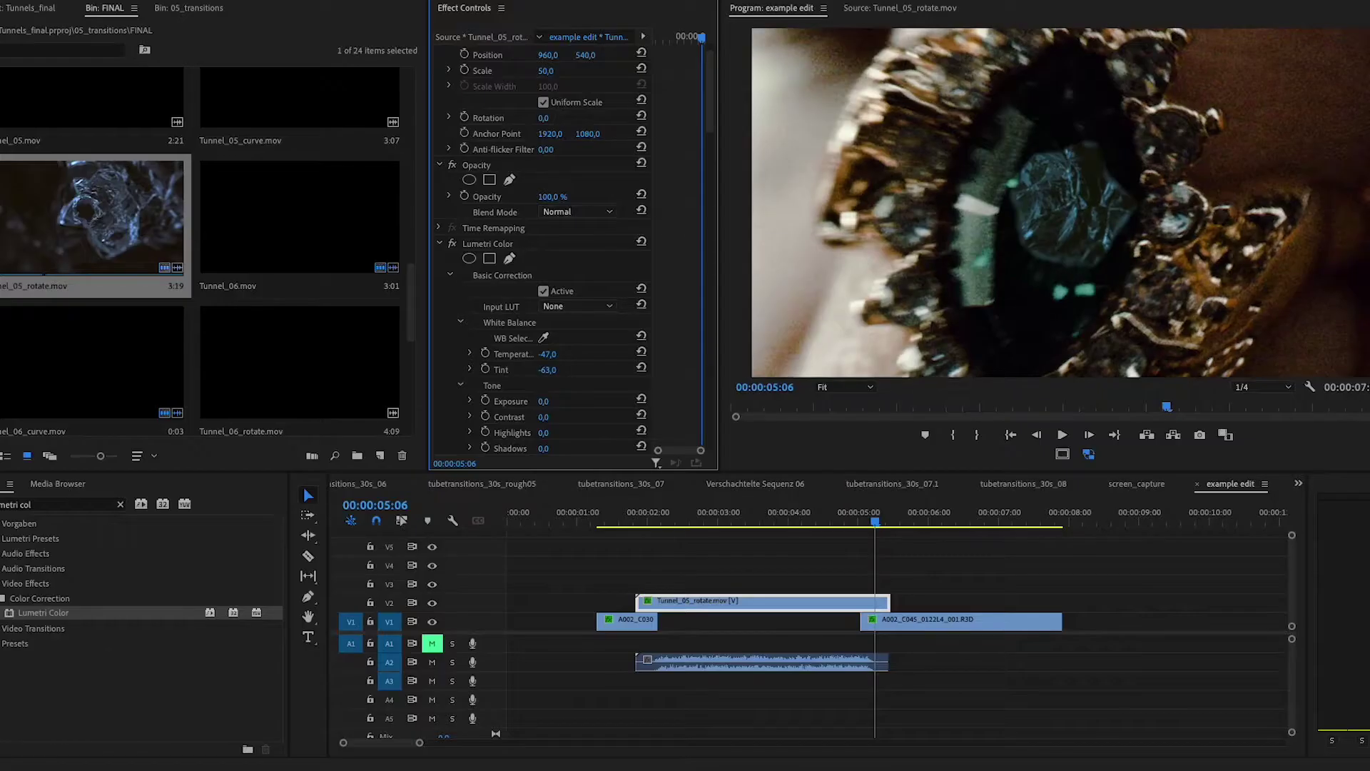
Step: Play the whole transition from the start of the eye clip to check the recoloured tunnel
click(603, 525)
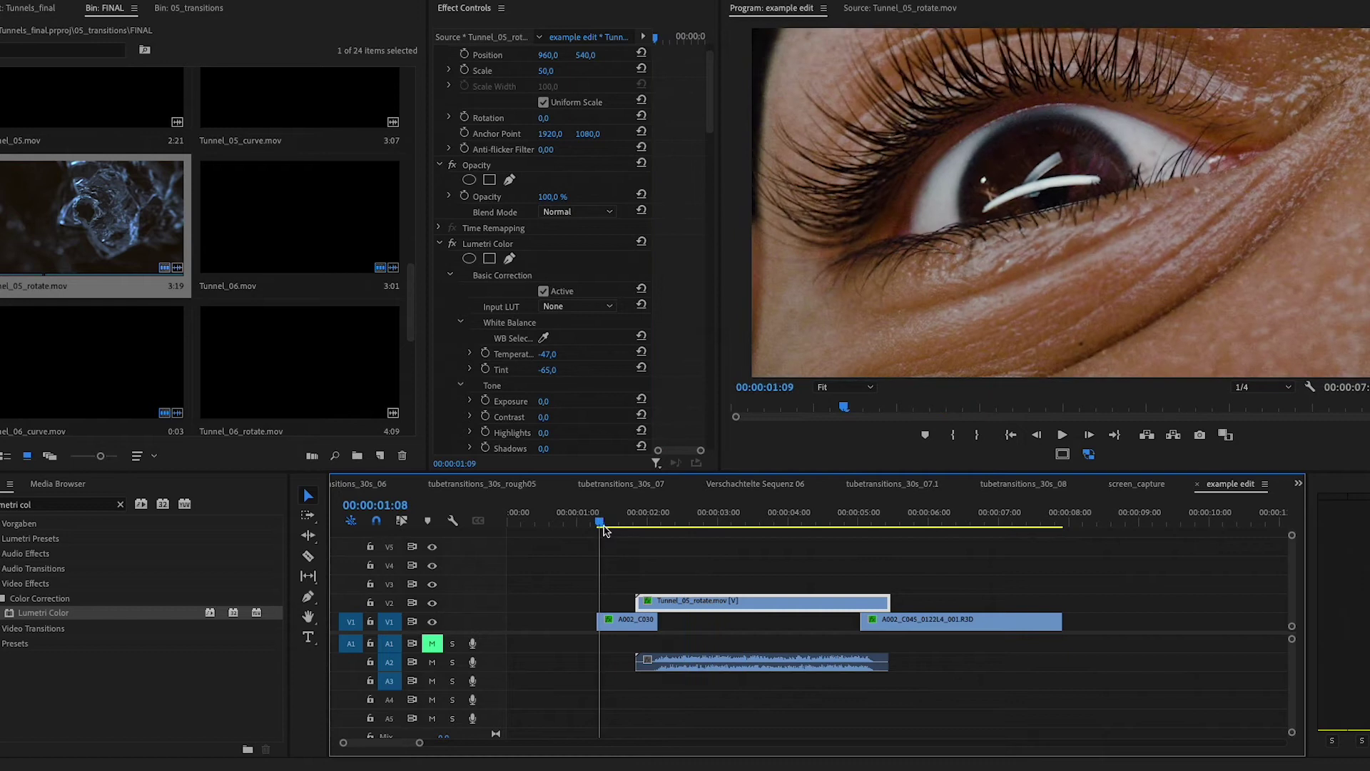
key(space)
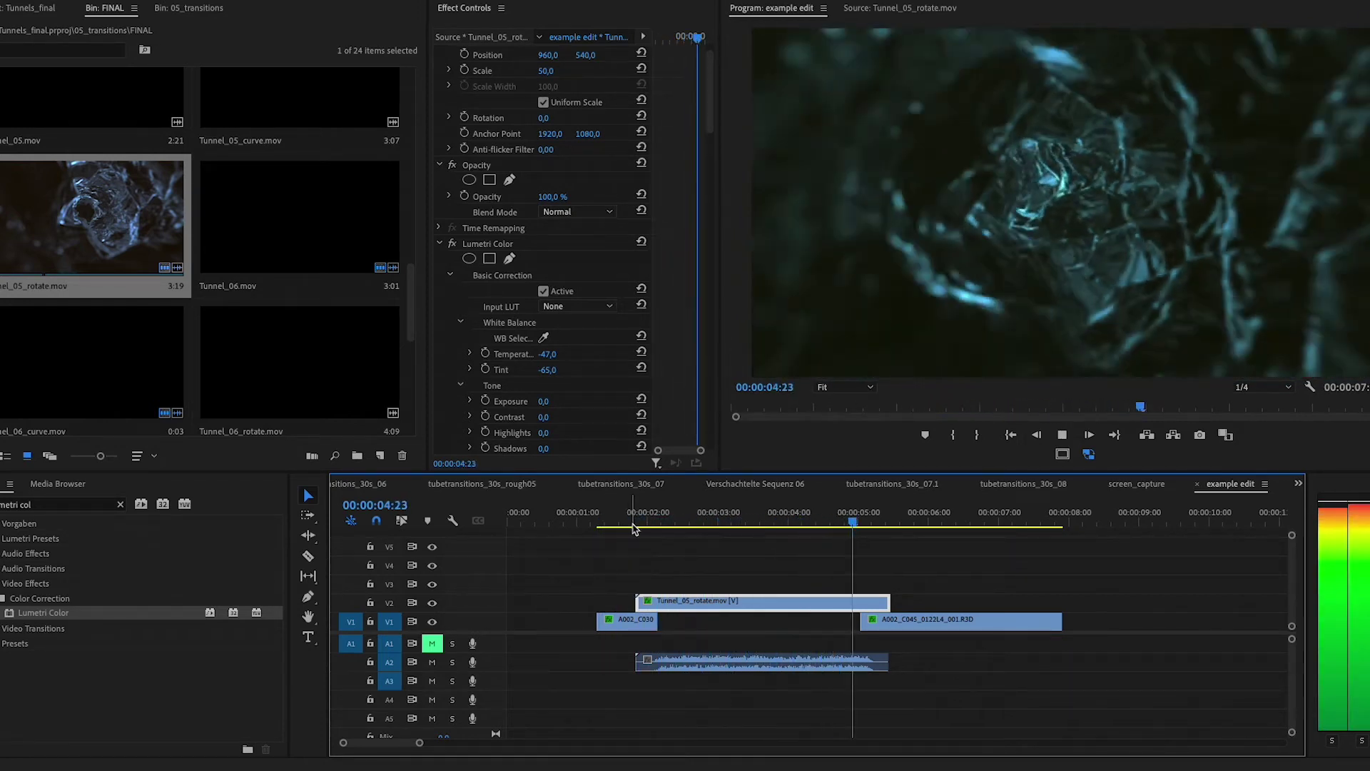
key(space)
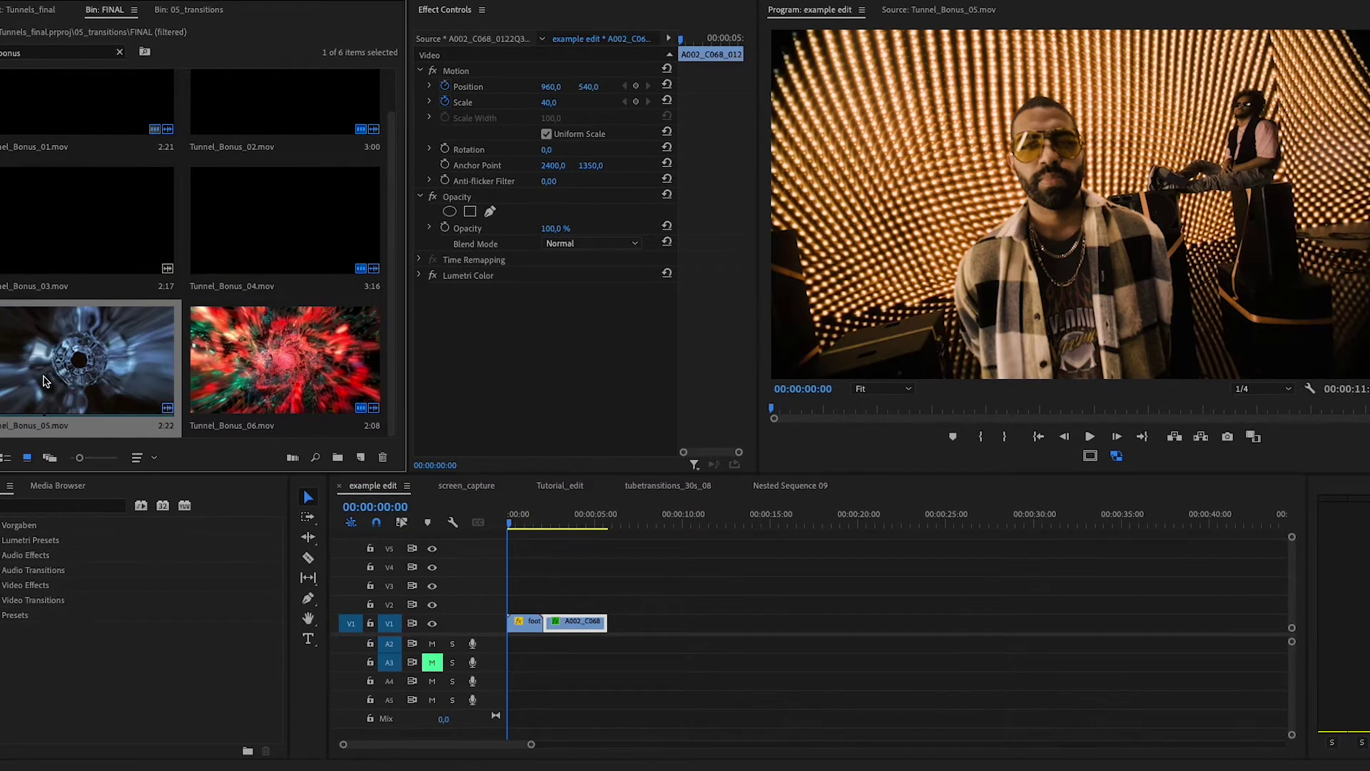
Step: Place Tunnel_Bonus_05.mov on V2 over the end of footage_part2.mov, with the A002_C068 clip shifted to start just before the tunnel ends
drag(57, 382, 599, 628)
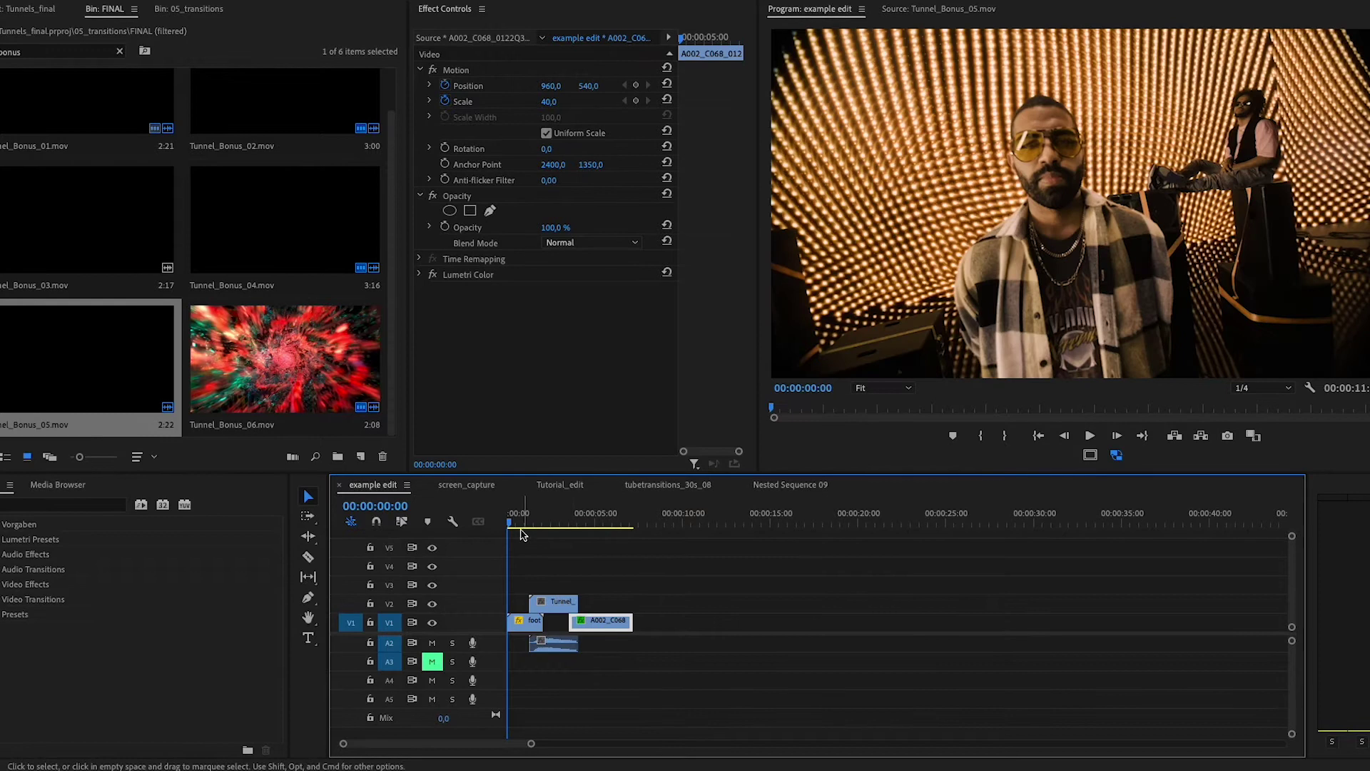
drag(518, 523, 537, 536)
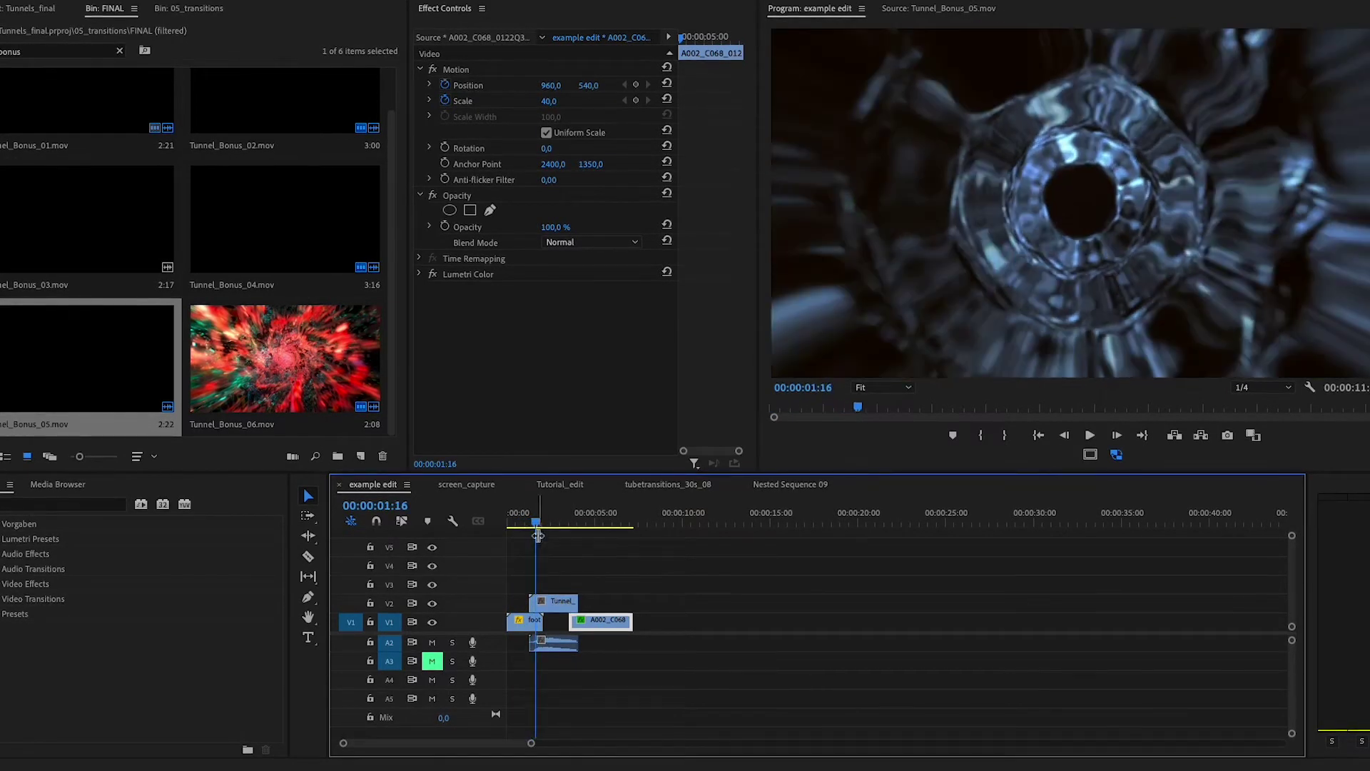
click(550, 604)
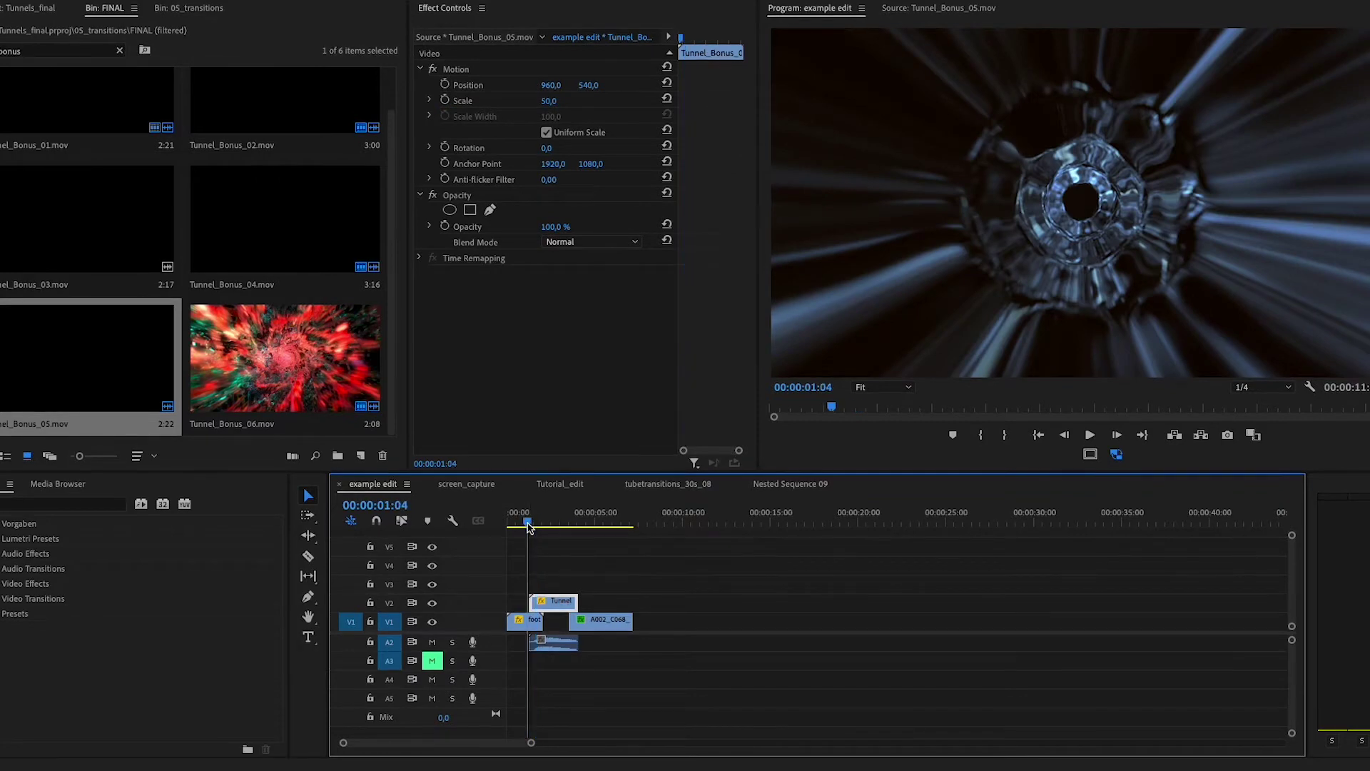
click(529, 526)
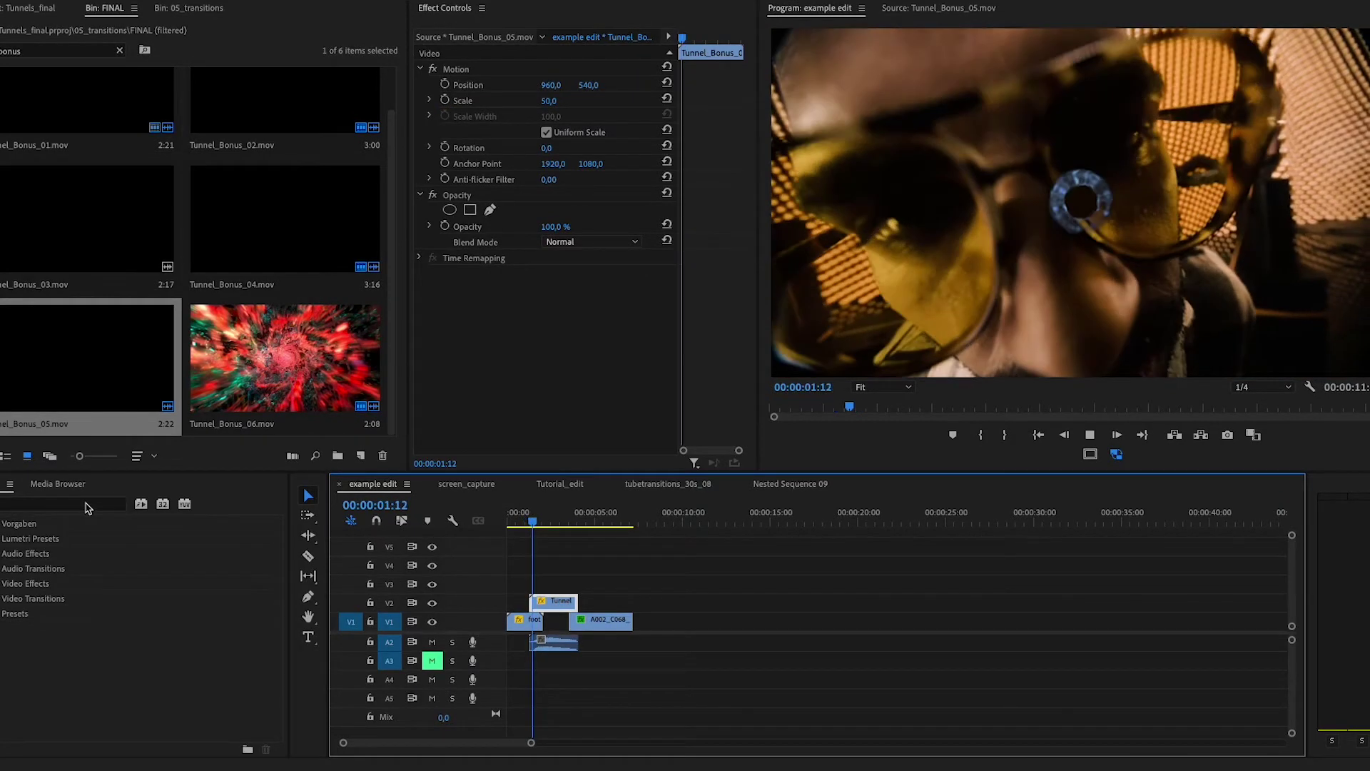
Step: Apply Lumetri Color to the Tunnel_Bonus_05.mov clip and shift its blue tones to gold with the Hue vs Hue curve
click(85, 505)
text(lumet)
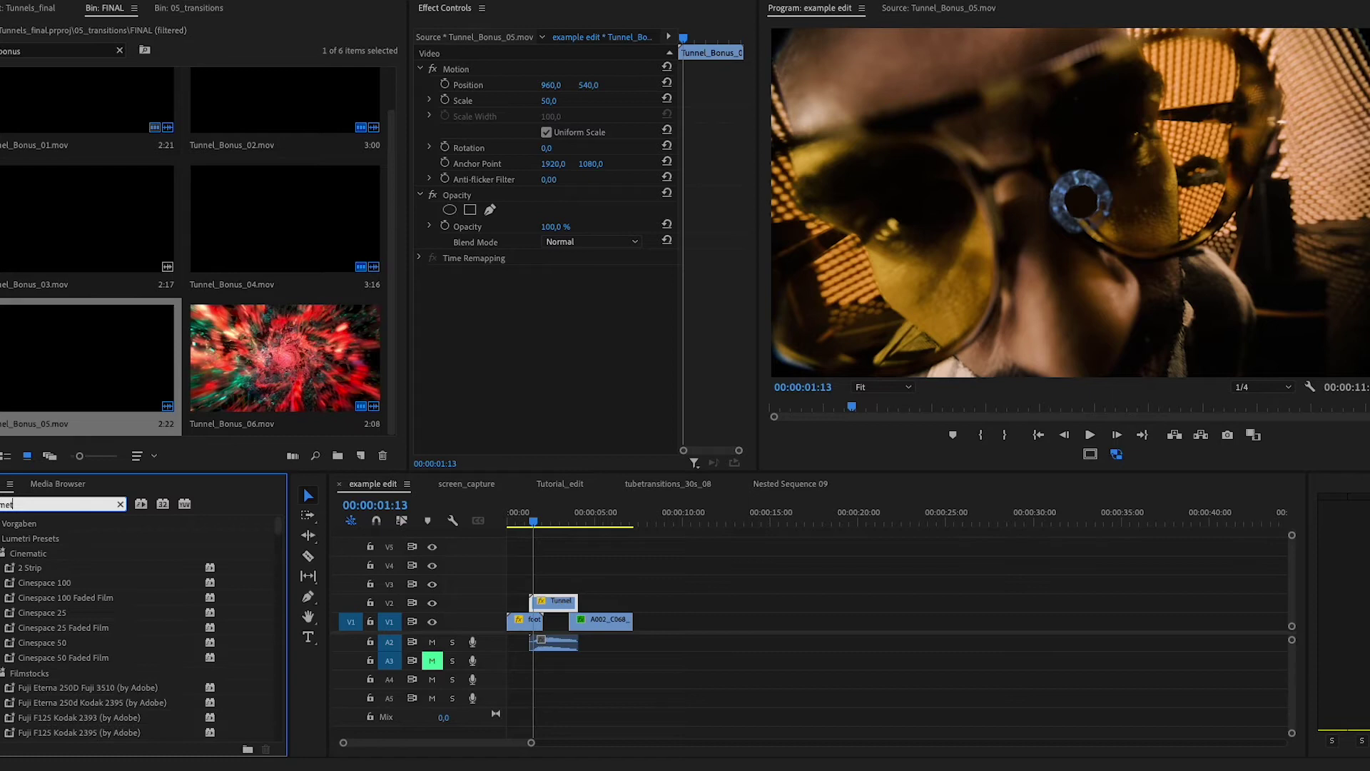
text(ri c)
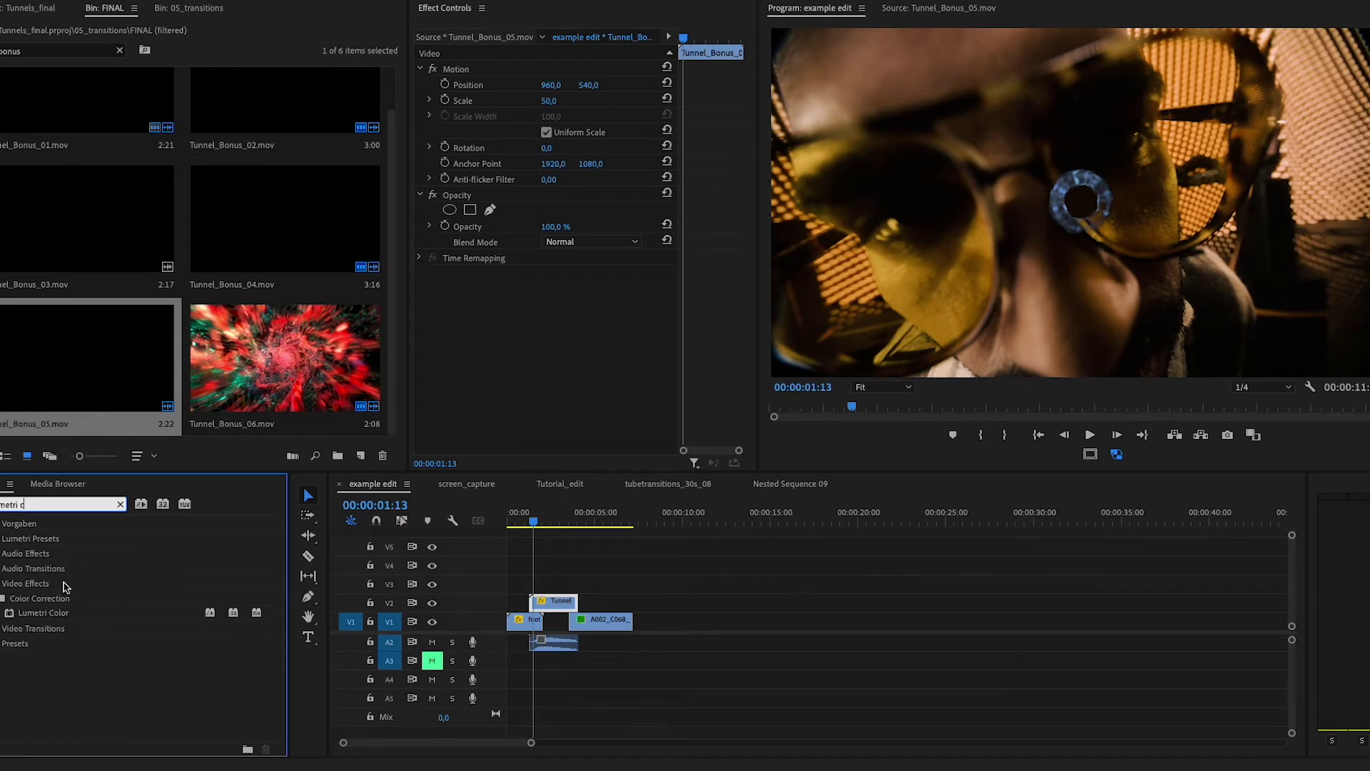
double_click(56, 612)
click(430, 305)
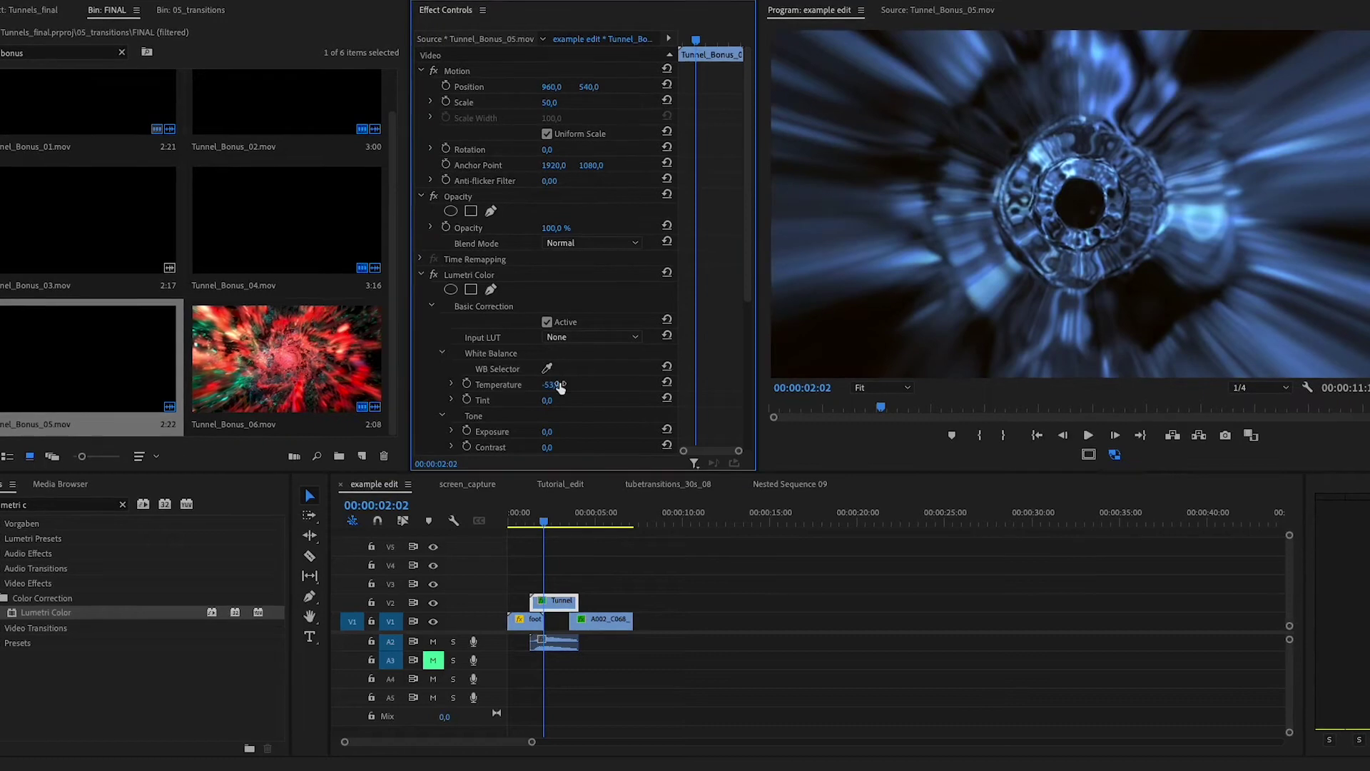
scroll(560, 386, down, 15)
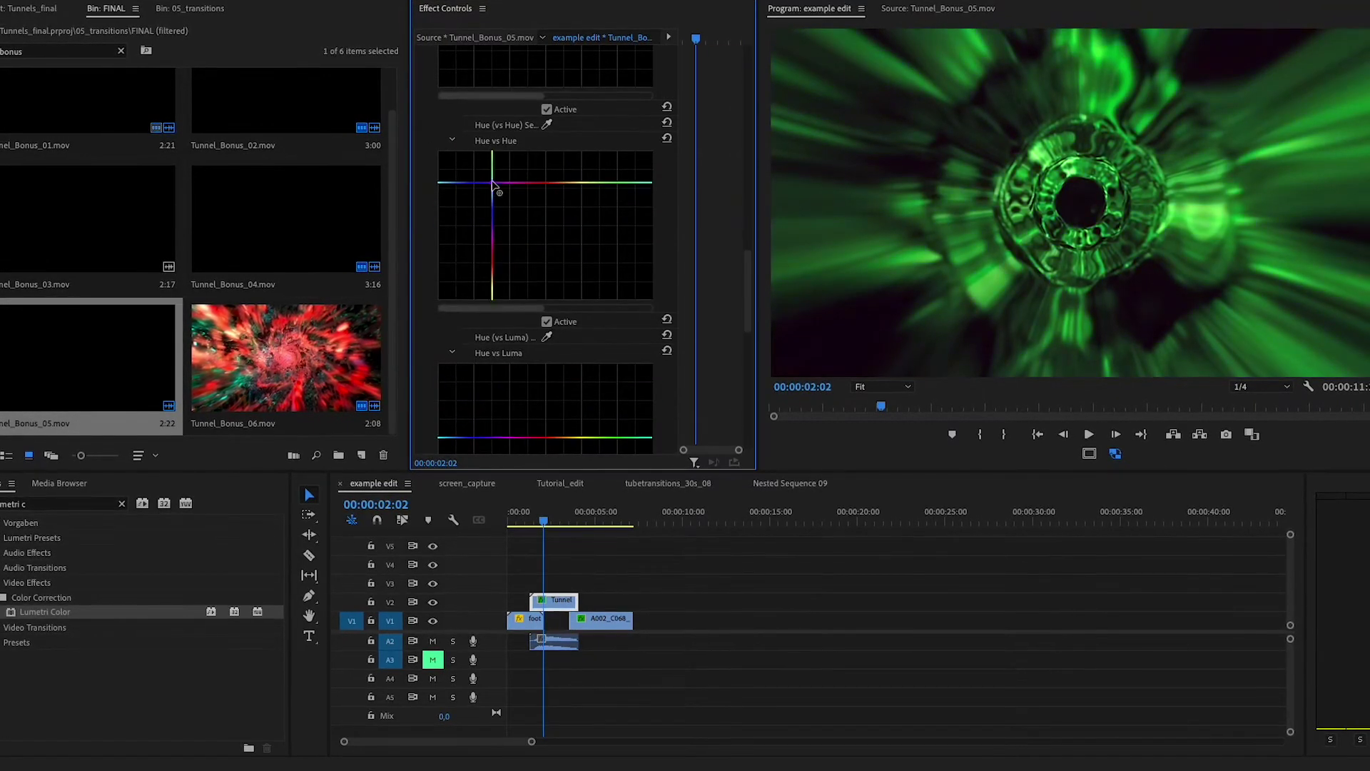
drag(494, 185, 497, 154)
Step: Apply the Transform effect to the footage_part2.mov clip
drag(544, 519, 529, 524)
click(532, 579)
click(524, 626)
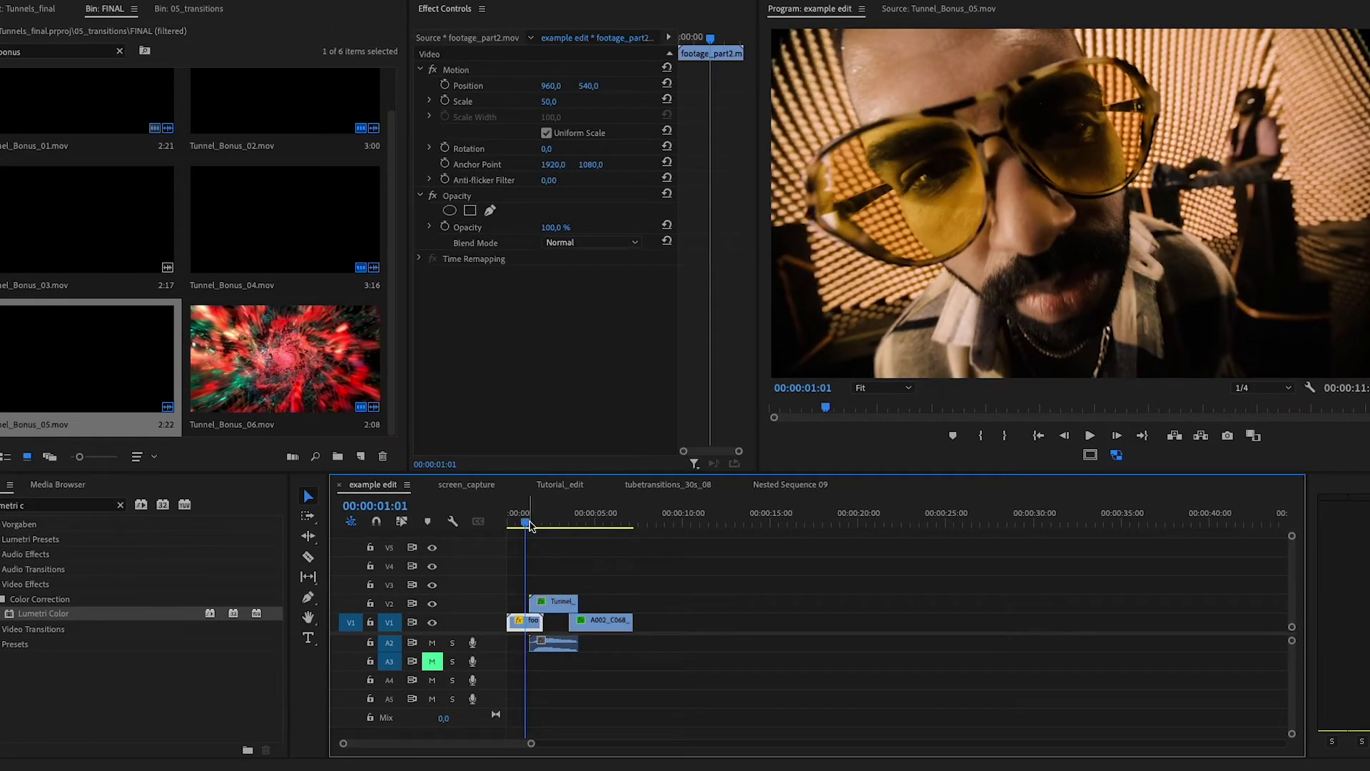
click(31, 510)
text(transf)
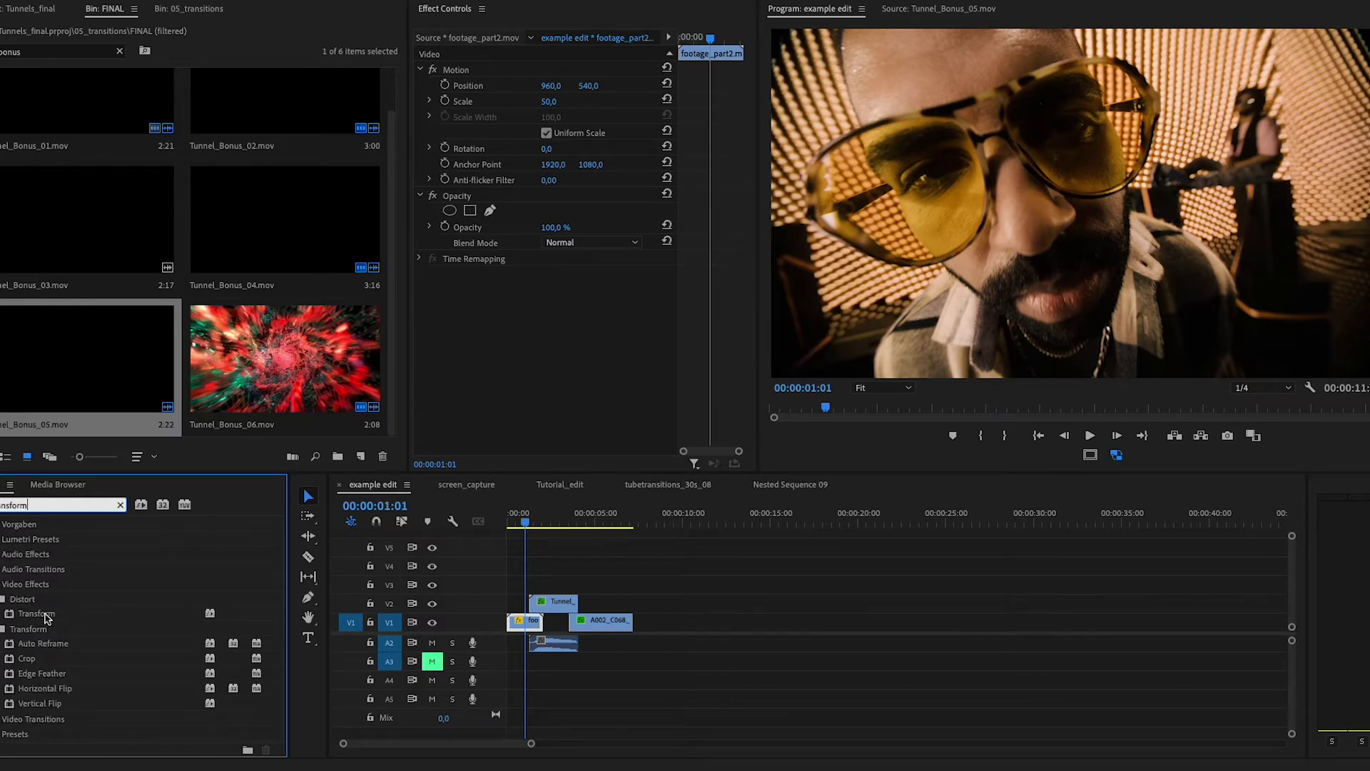
double_click(44, 615)
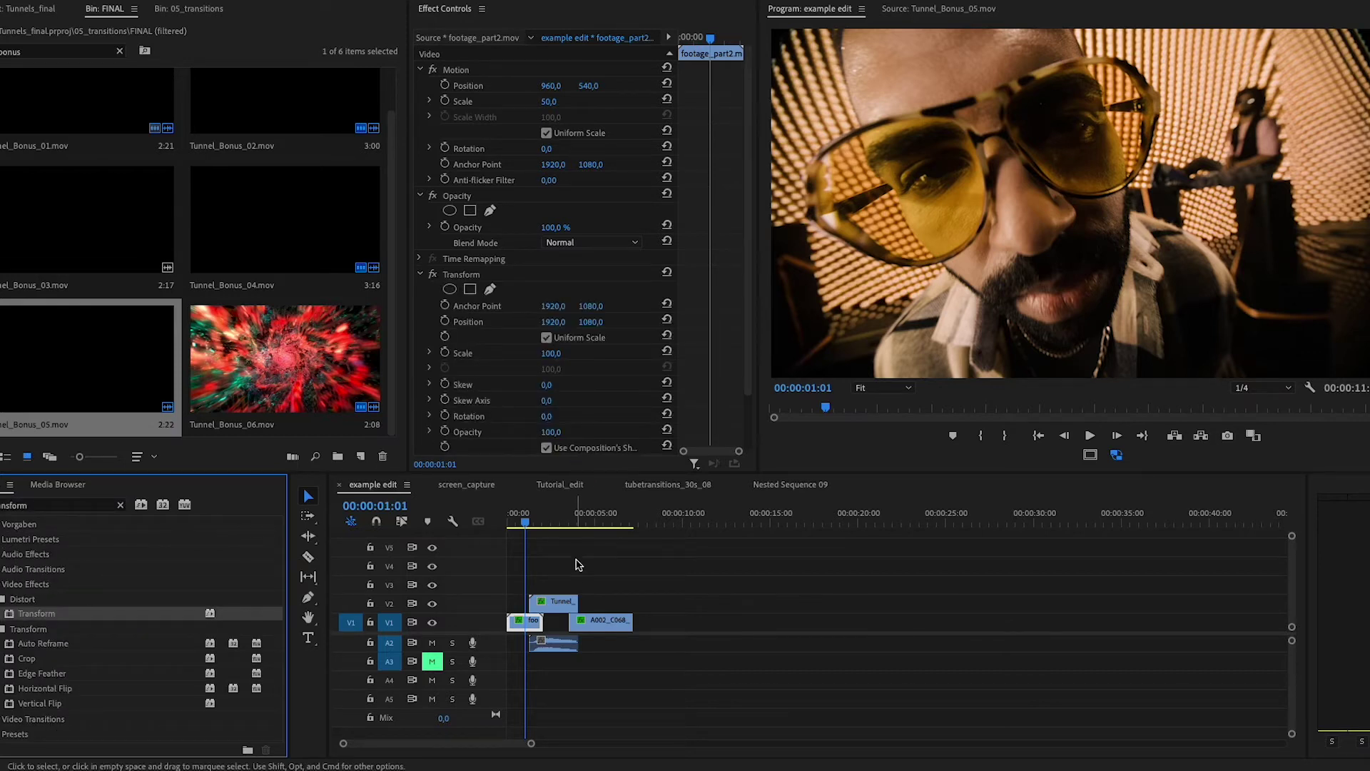
click(554, 574)
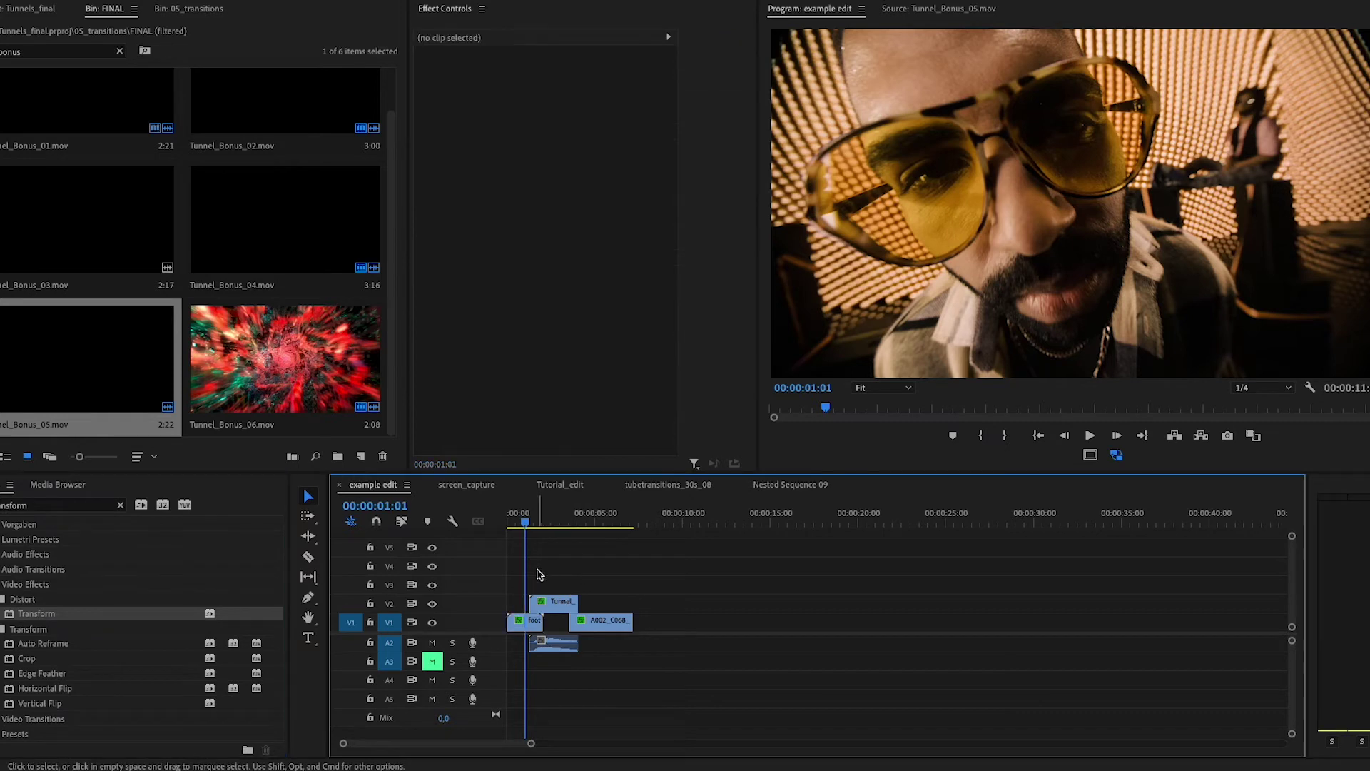
Step: Add Position and Scale keyframes in footage_part2.mov's Transform effect at 00:00:01:10
click(532, 623)
key(Right)
key(Right)
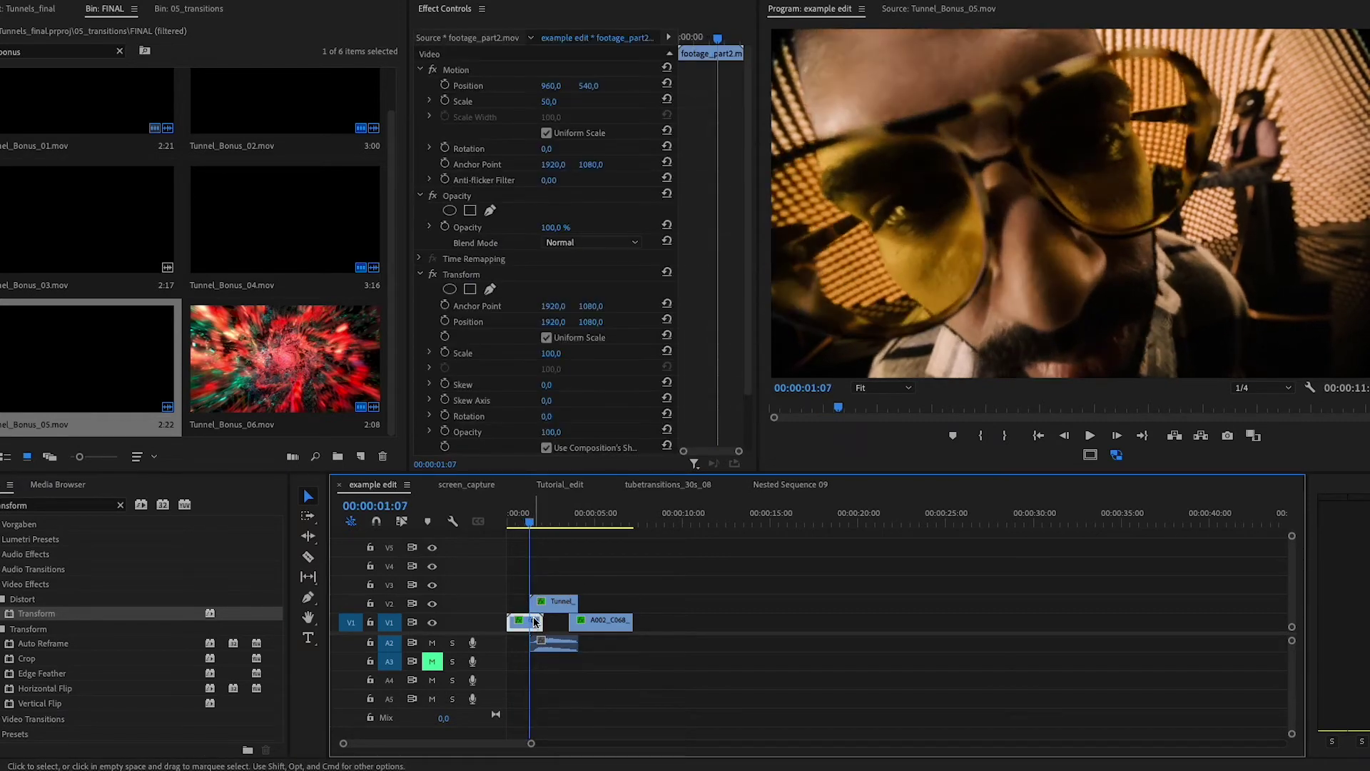
scroll(574, 389, down, 3)
key(Right)
key(Right)
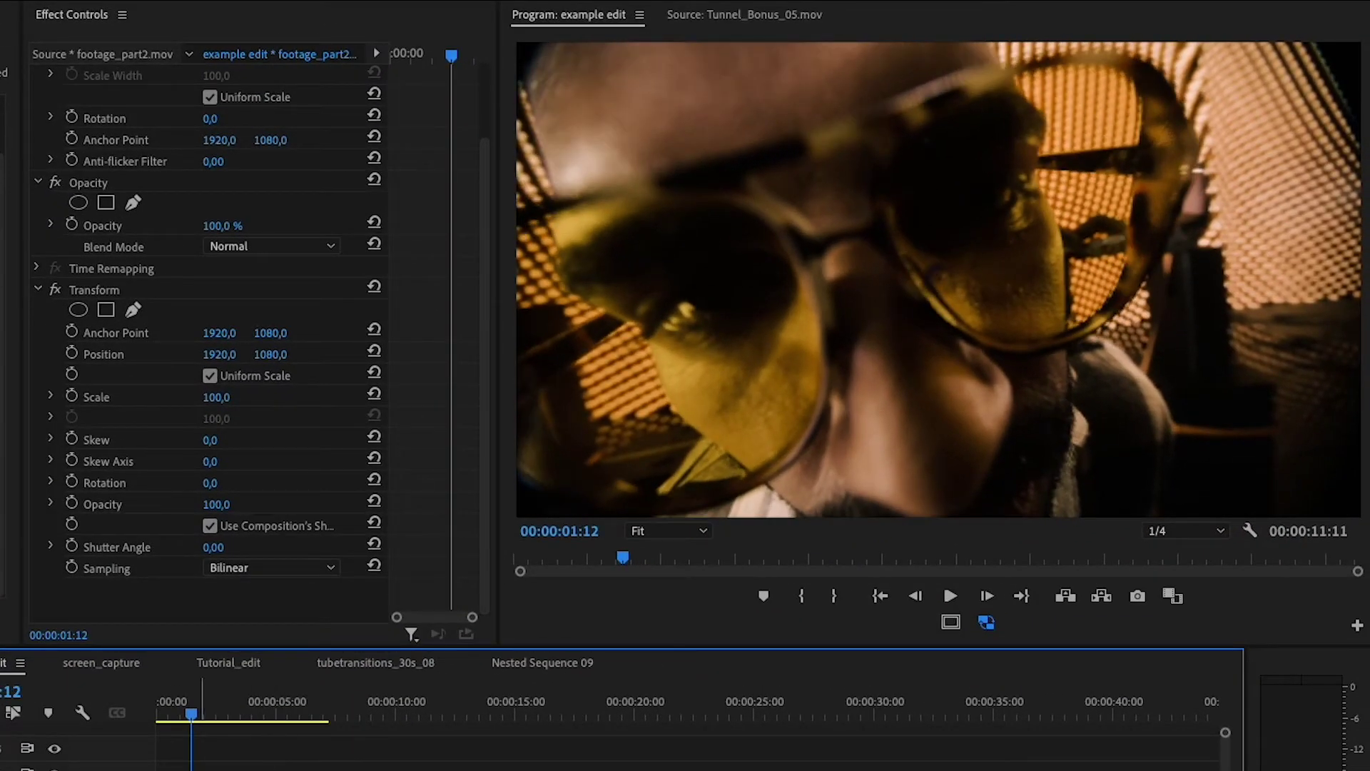
key(Left)
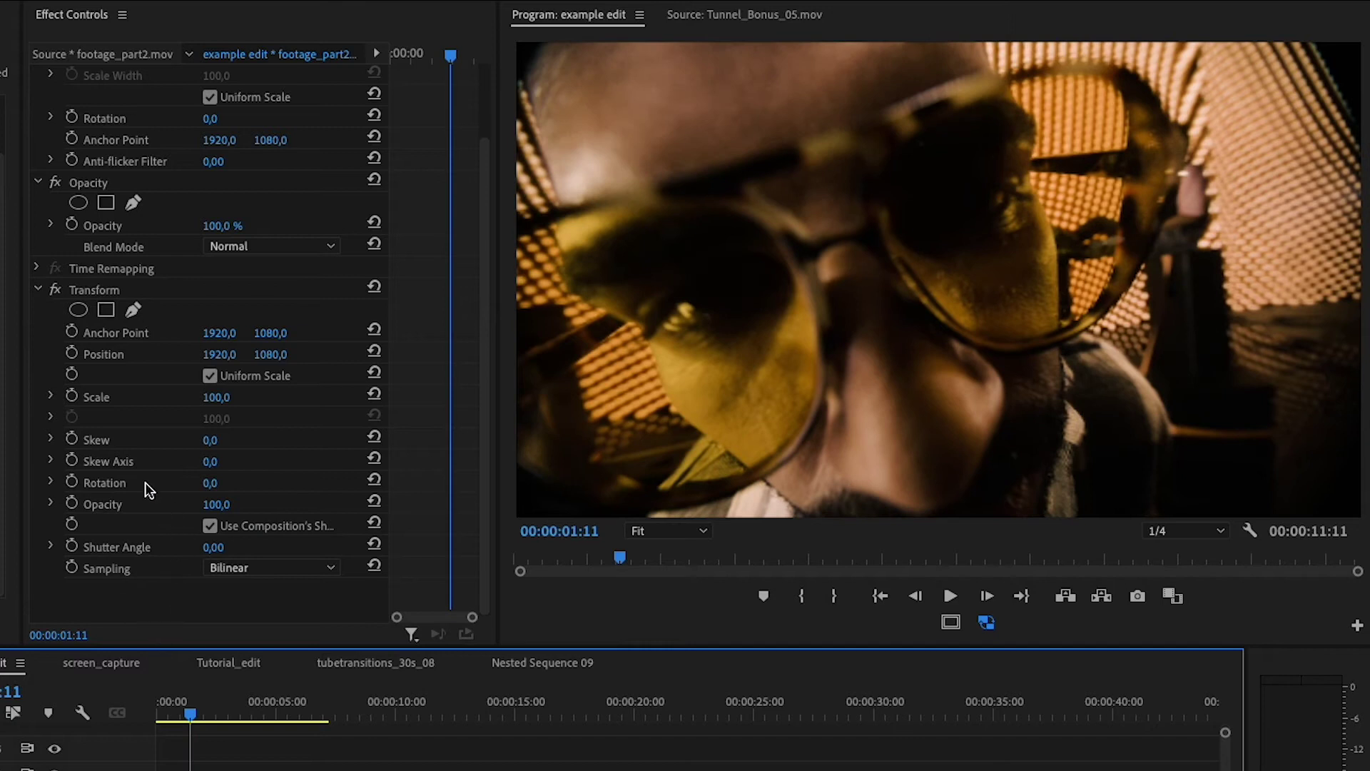
key(Left)
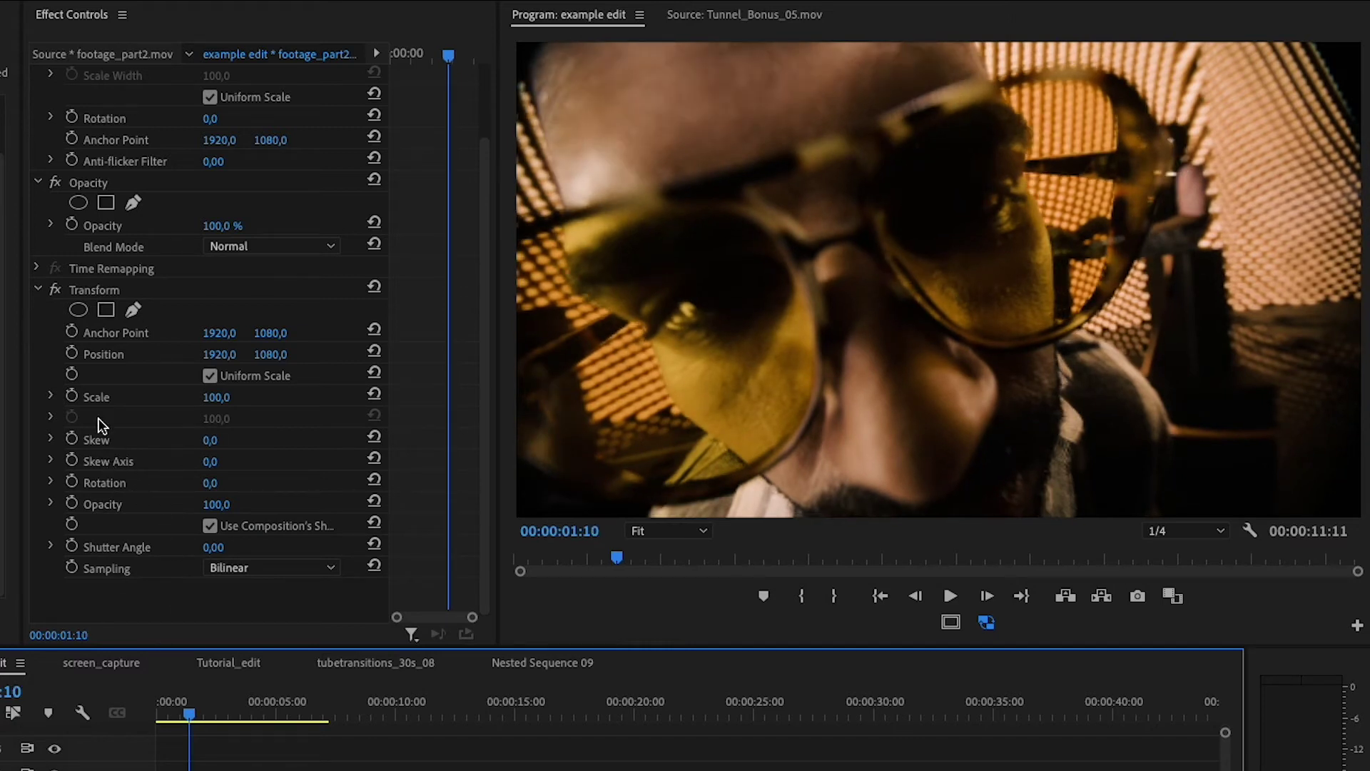
click(74, 403)
click(72, 354)
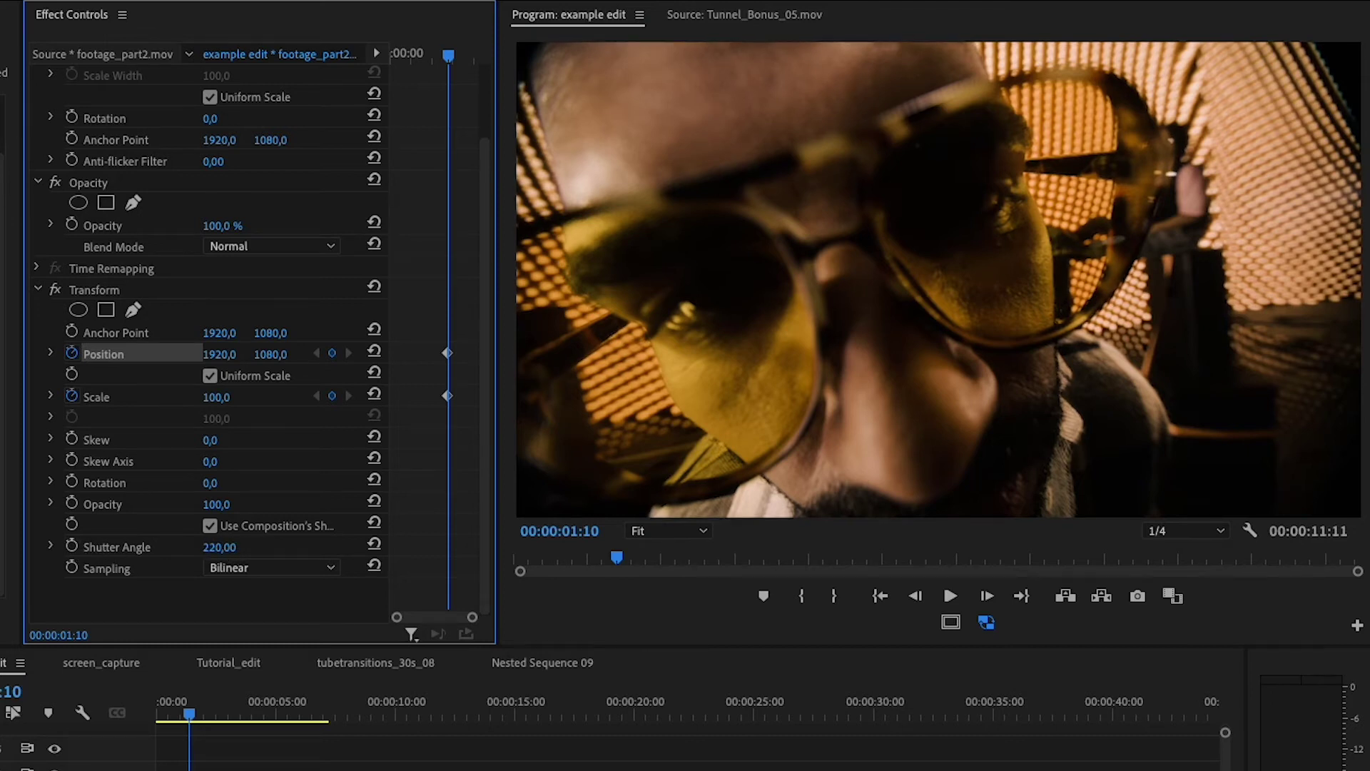
Step: In Transform, set Shutter Angle to 360 and, at 00:00:01:14, Scale to 313 and Position to 3169, 3574
key(Right)
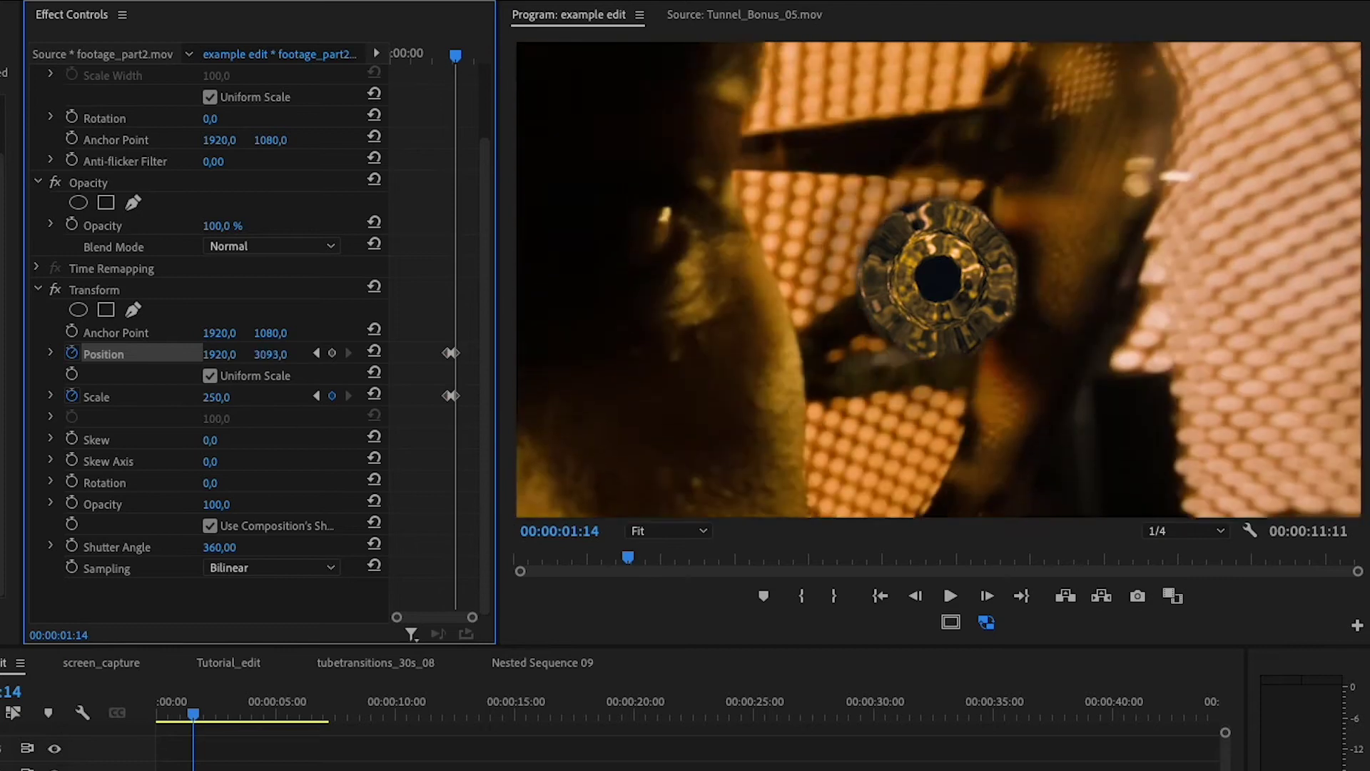
drag(219, 354, 265, 417)
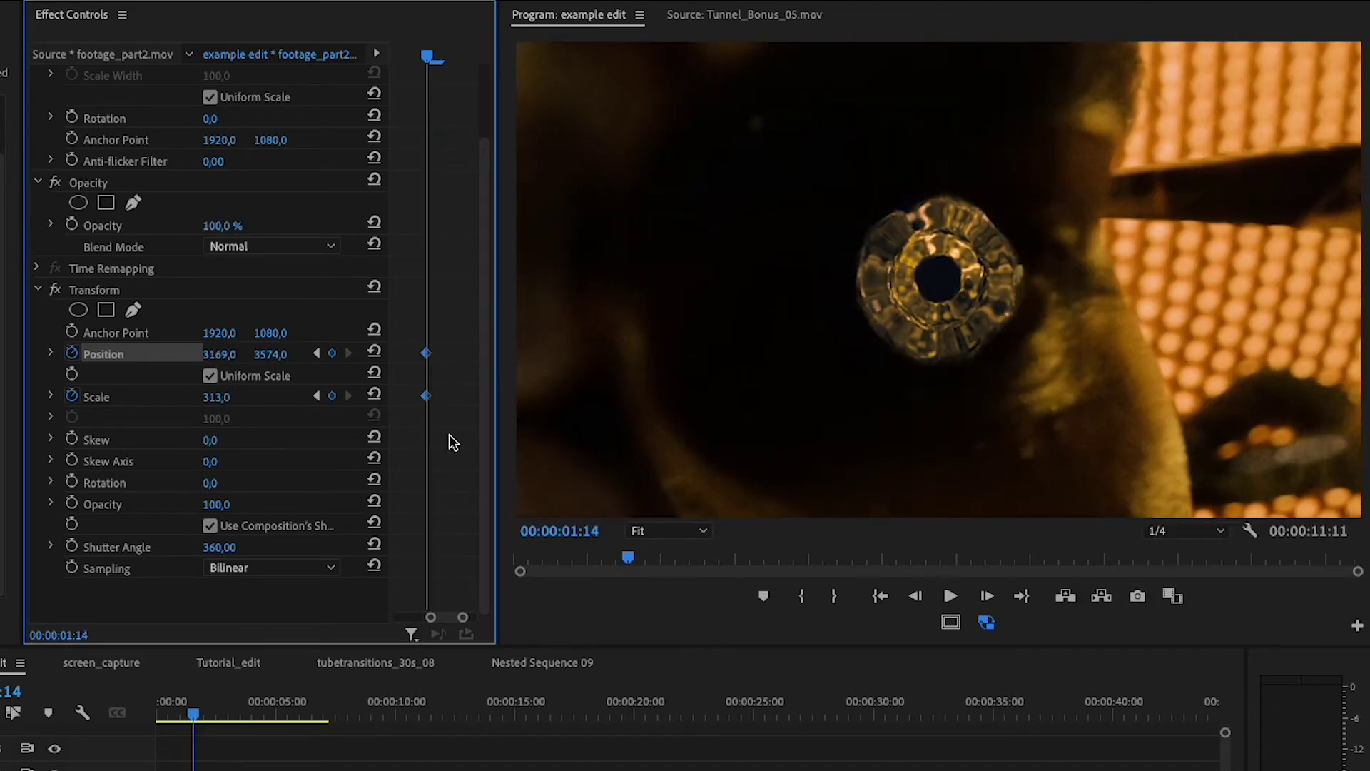
key(Right)
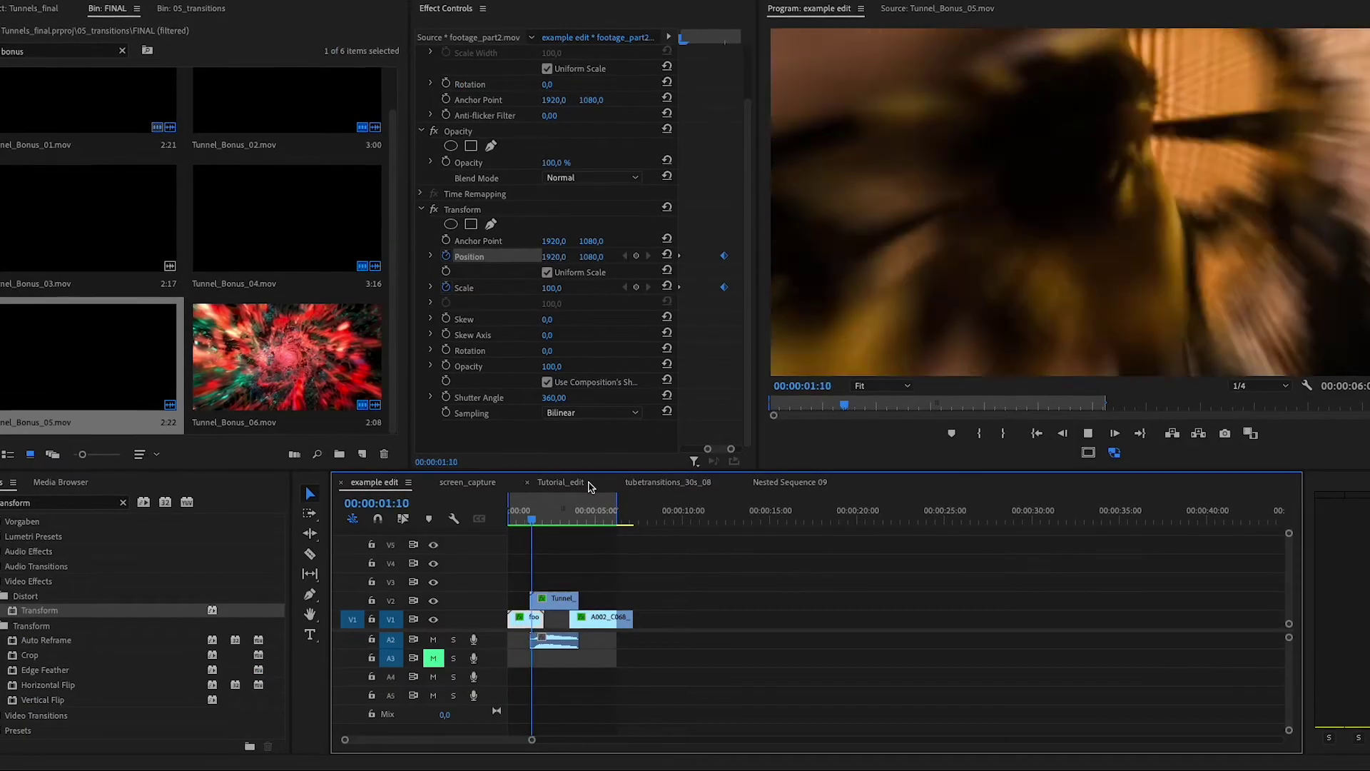
Step: Step through the frames after 00:00:01:10 to check the motion-blurred zoom into the glasses
drag(553, 521, 535, 515)
key(Right)
key(Right)
key(Right)
key(Right)
key(Right)
key(Right)
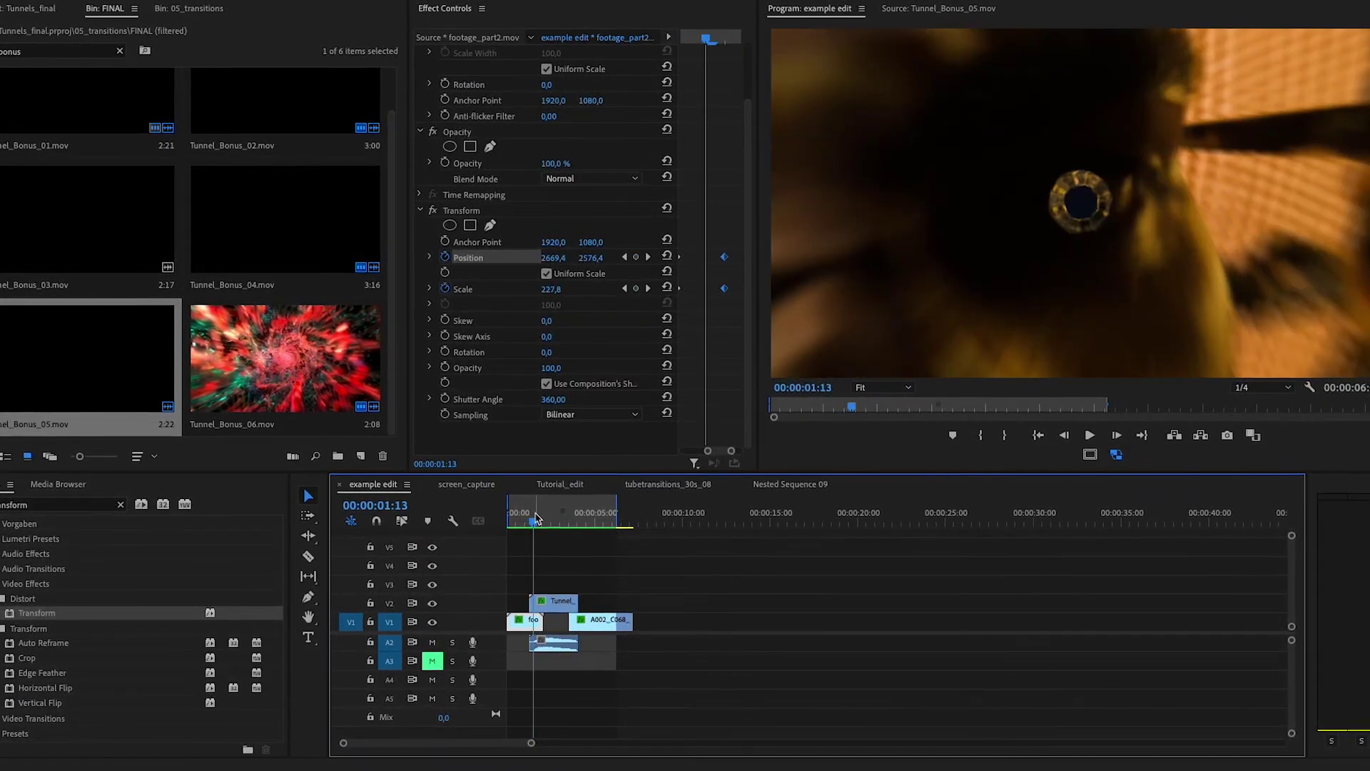
Step: Apply the Lens Distortion effect to the footage_part2.mov clip
key(=)
key(=)
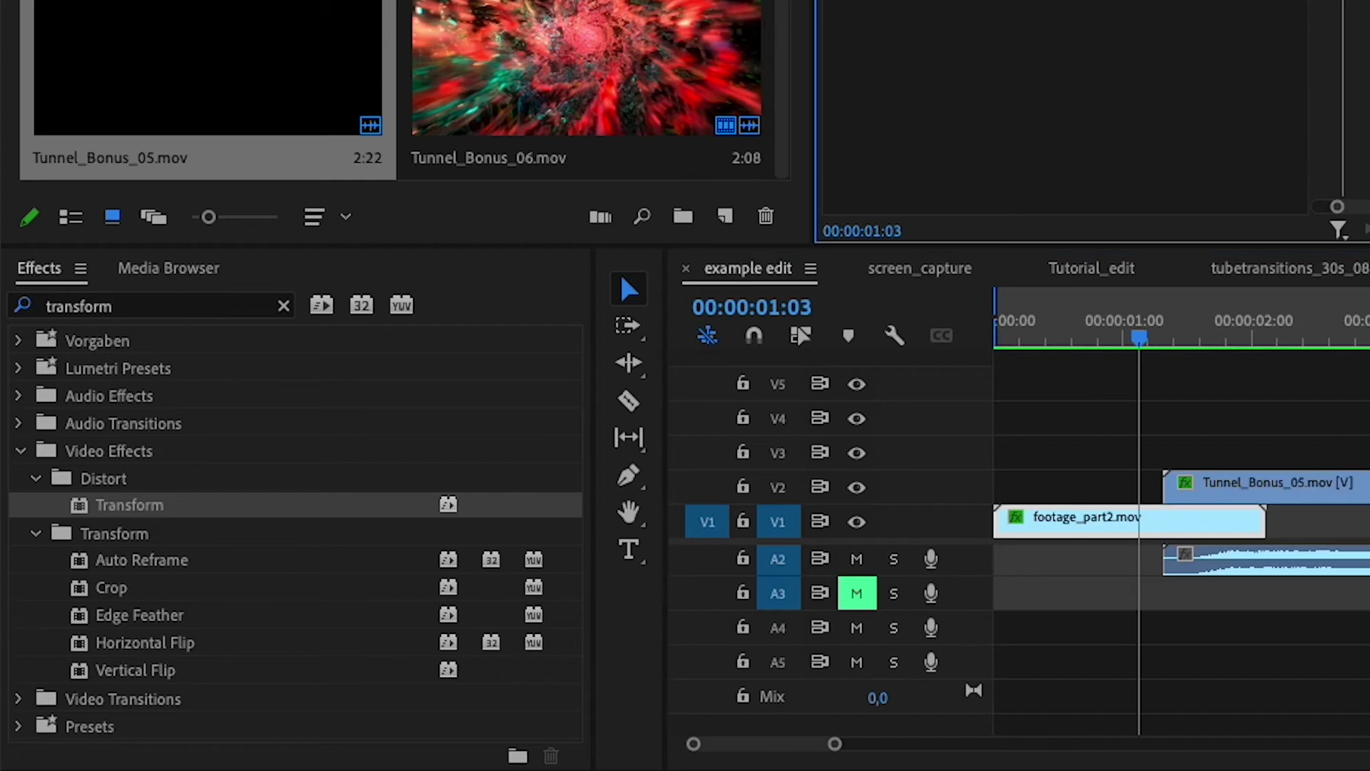
click(117, 468)
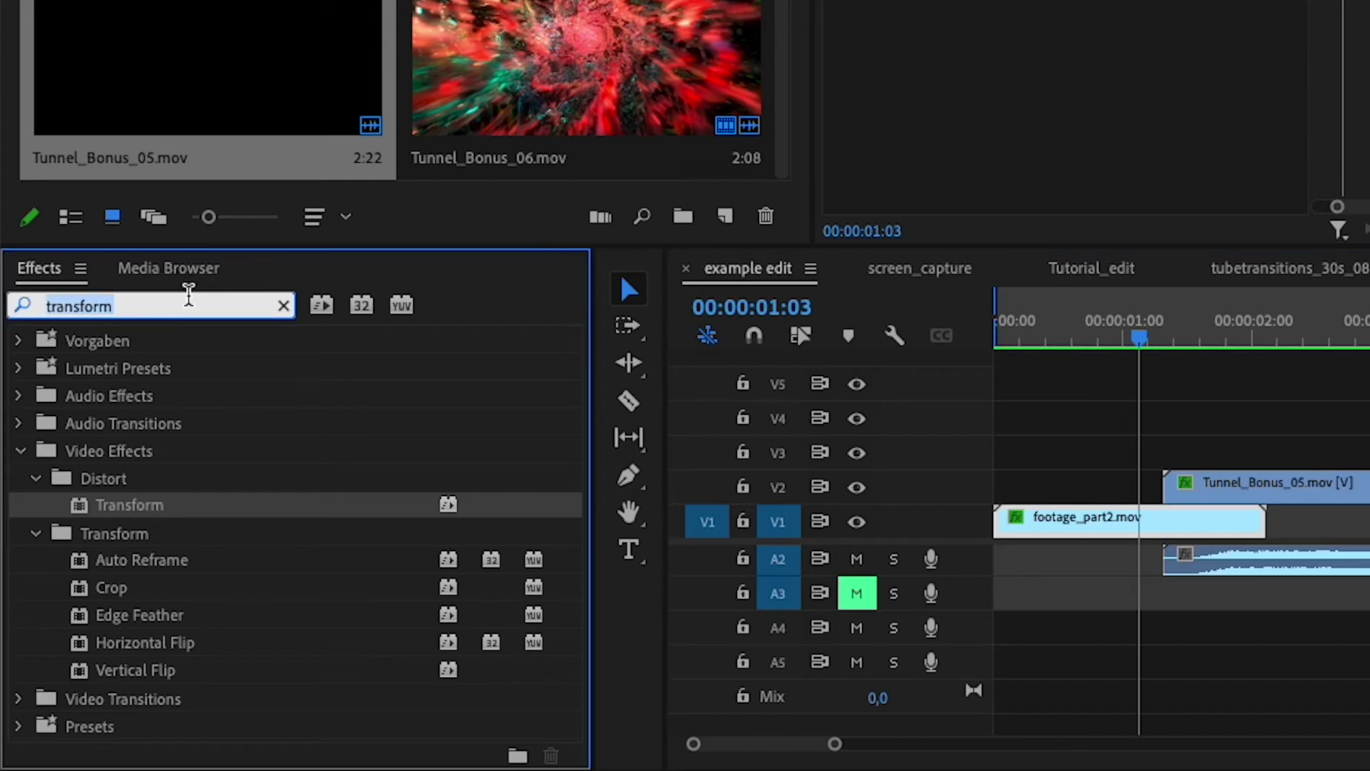
text(lens)
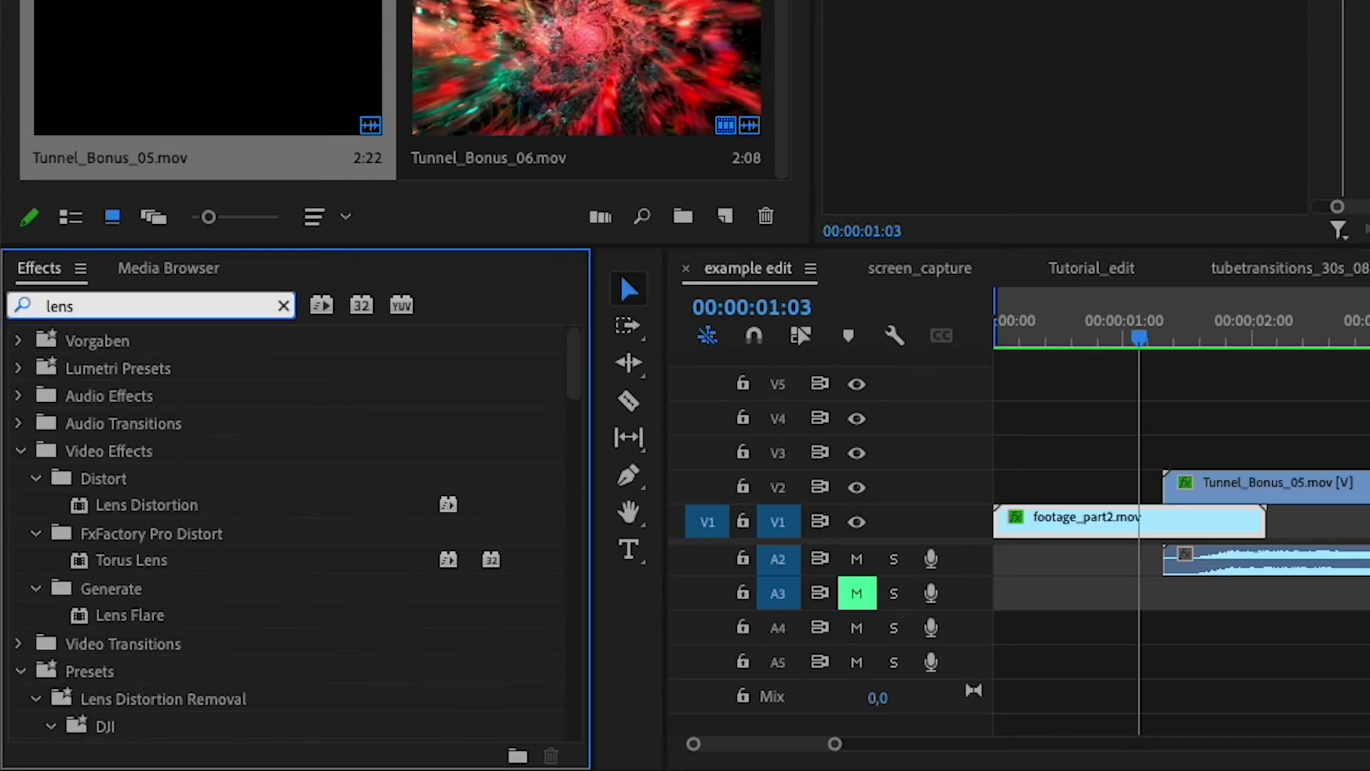
double_click(180, 503)
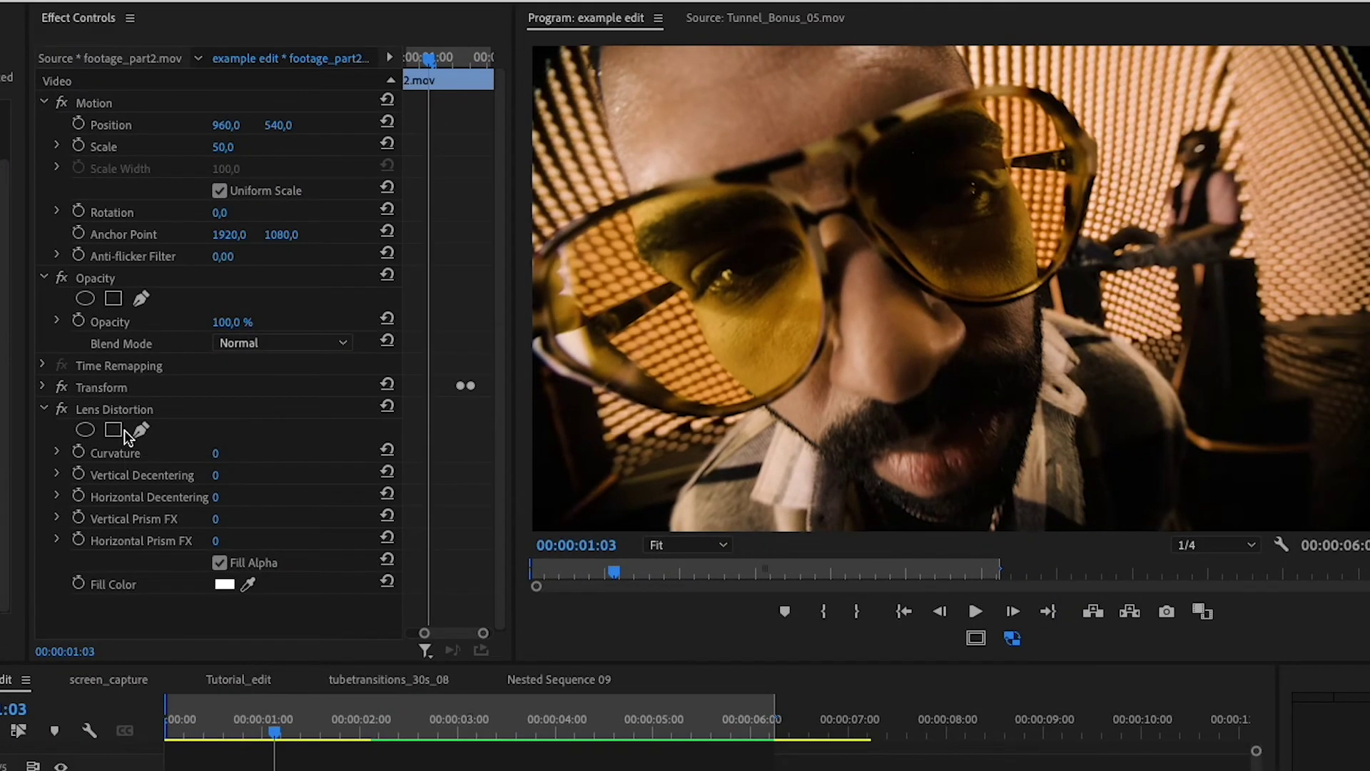
Step: Start keyframing the Lens Distortion Curvature of footage_part2.mov with a value of 0 at 00:00:01:04
click(354, 512)
key(Left)
key(Right)
key(Right)
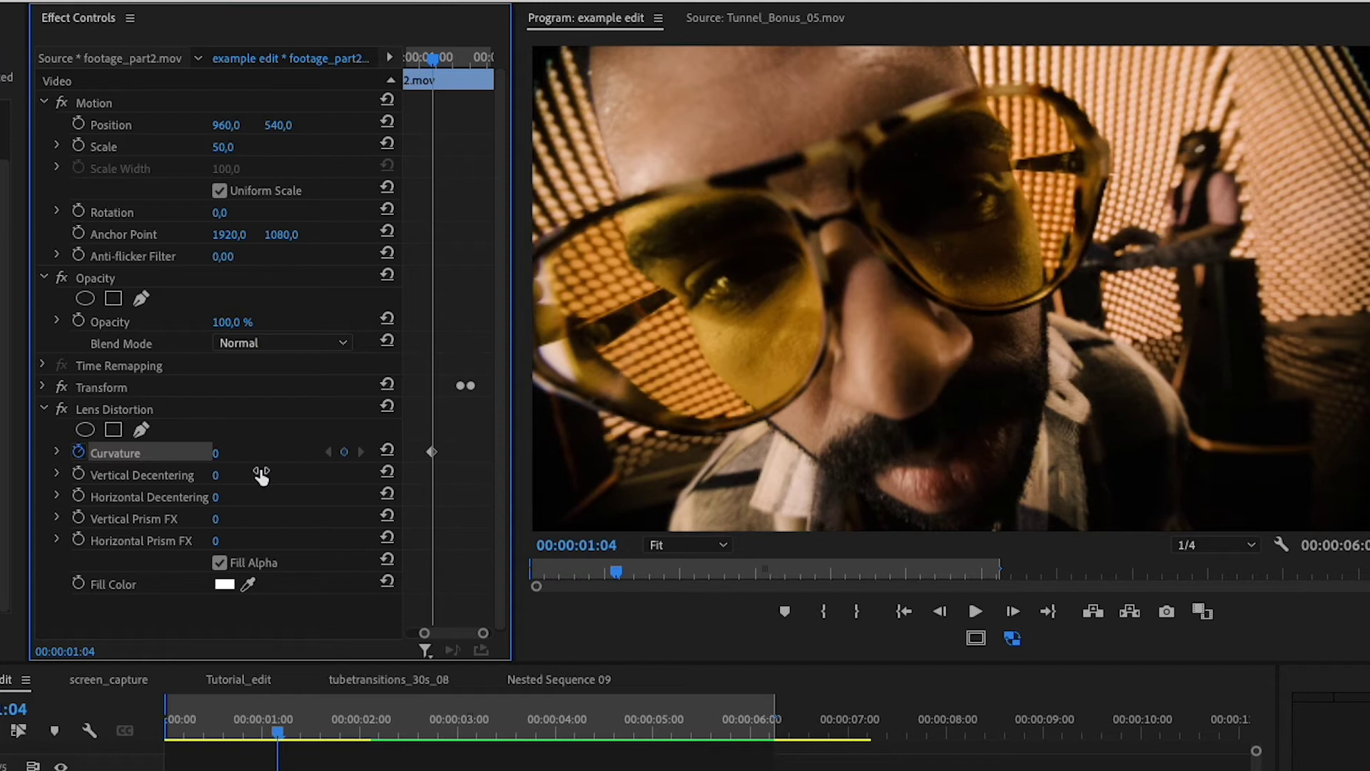
Step: Add a second Curvature keyframe of -80 at about 00:00:01:12, during the zoom into the tunnel
key(Right)
key(Right)
key(Right)
key(Right)
key(Right)
key(Right)
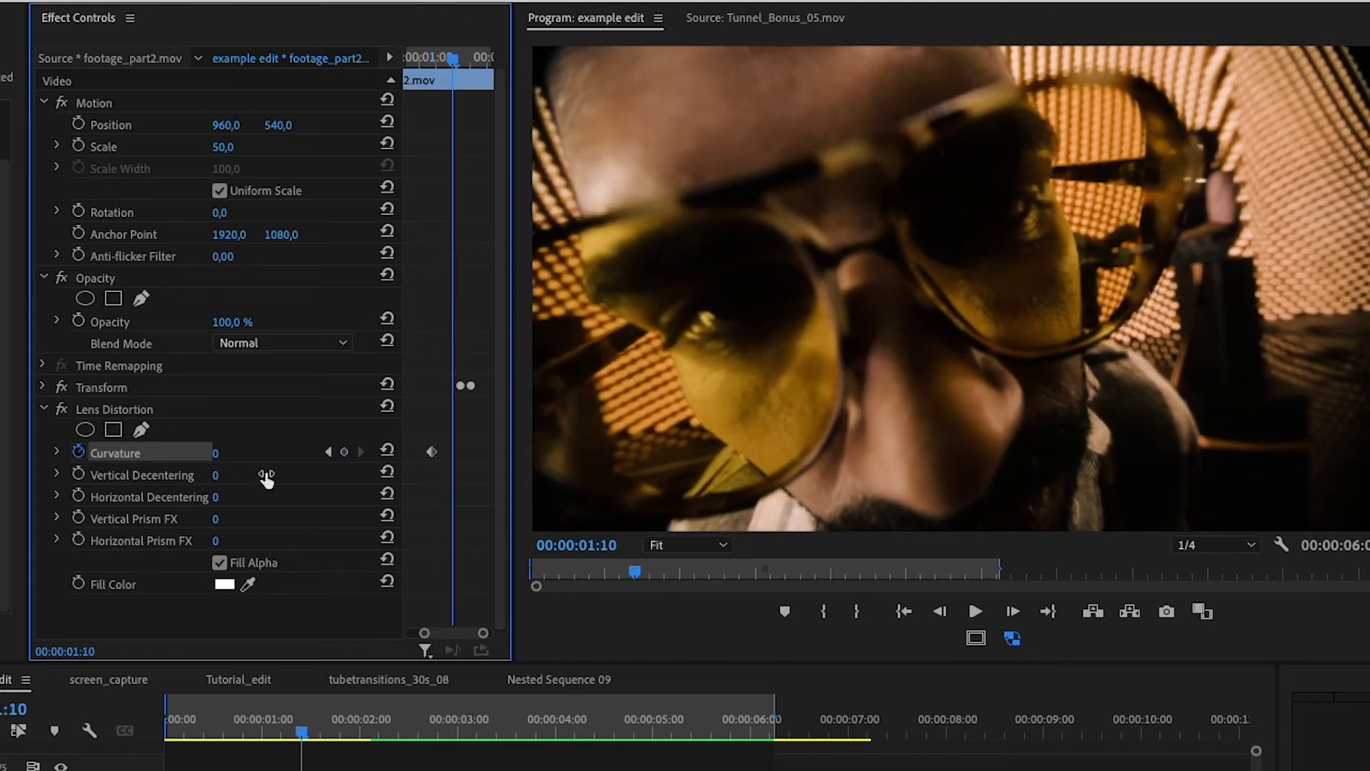
key(Right)
key(Right)
key(Right)
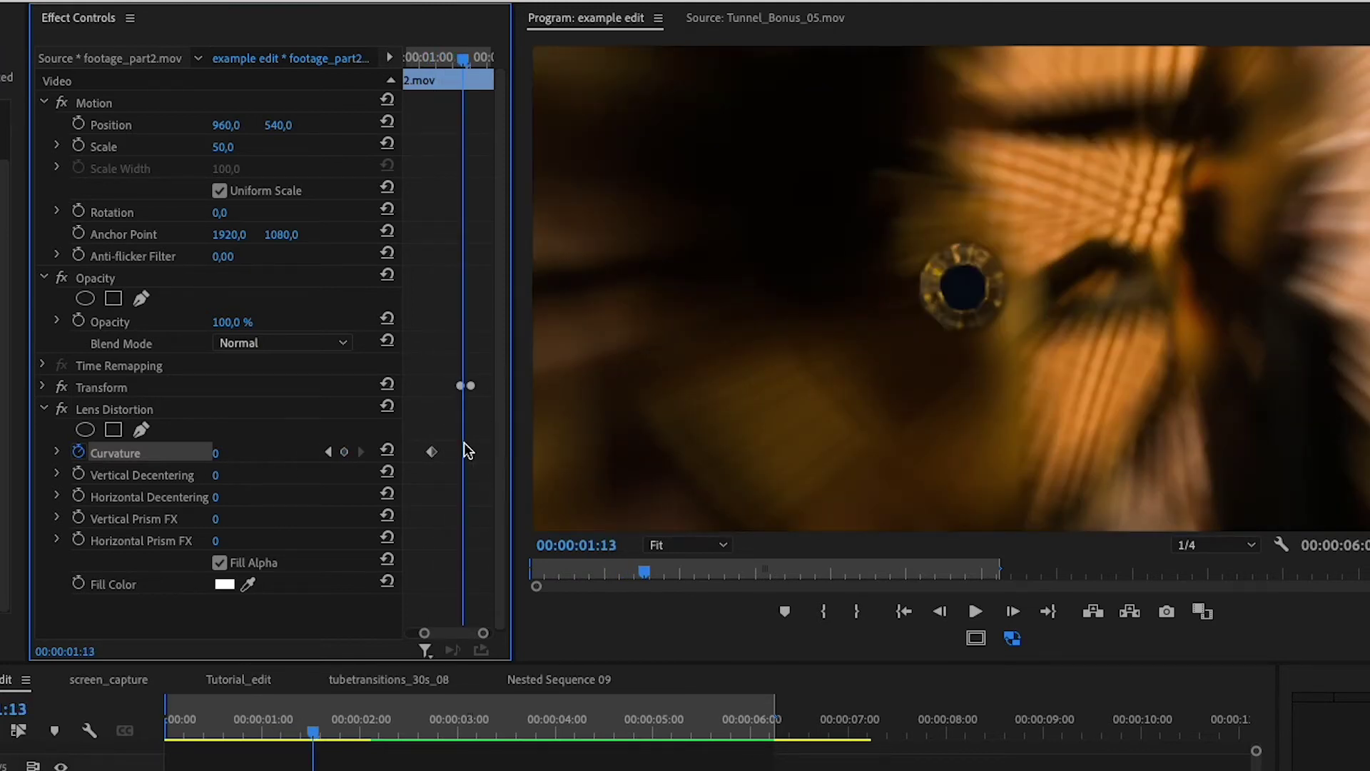
key(Left)
click(344, 459)
Step: Move the first Curvature keyframe to 00:00:01:07
key(Left)
key(Left)
key(Left)
key(Left)
key(Left)
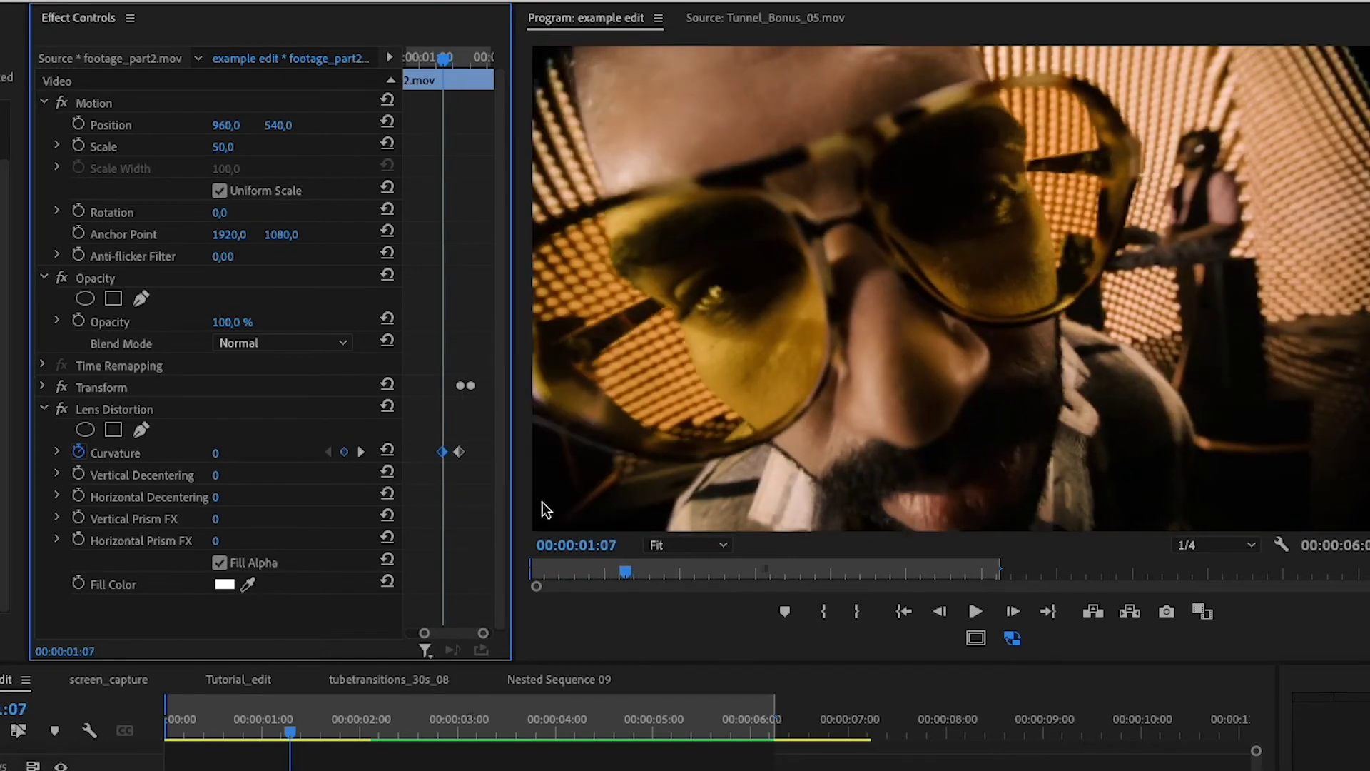
drag(442, 452, 443, 454)
Step: Step back and forth frame by frame through the lens-distorted zoom into the tunnel
key(Right)
key(Right)
key(Right)
key(Right)
key(Right)
key(Right)
key(Left)
key(Left)
key(Left)
key(Left)
key(Right)
key(Right)
key(Right)
key(Right)
key(Right)
key(Right)
key(Right)
key(Right)
key(Right)
Step: Play the transition from the start of footage_part2.mov to check the lens distortion
click(206, 710)
key(space)
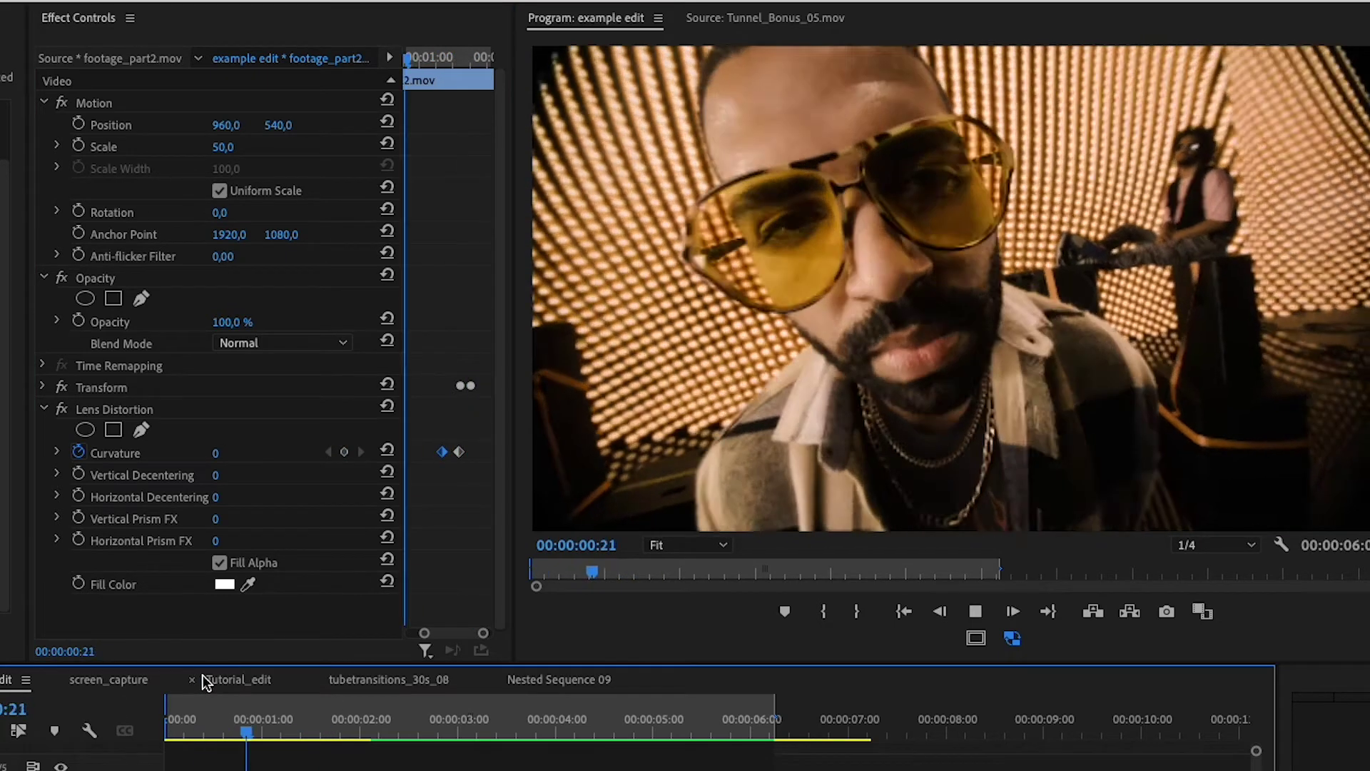
key(space)
drag(221, 712, 144, 712)
key(space)
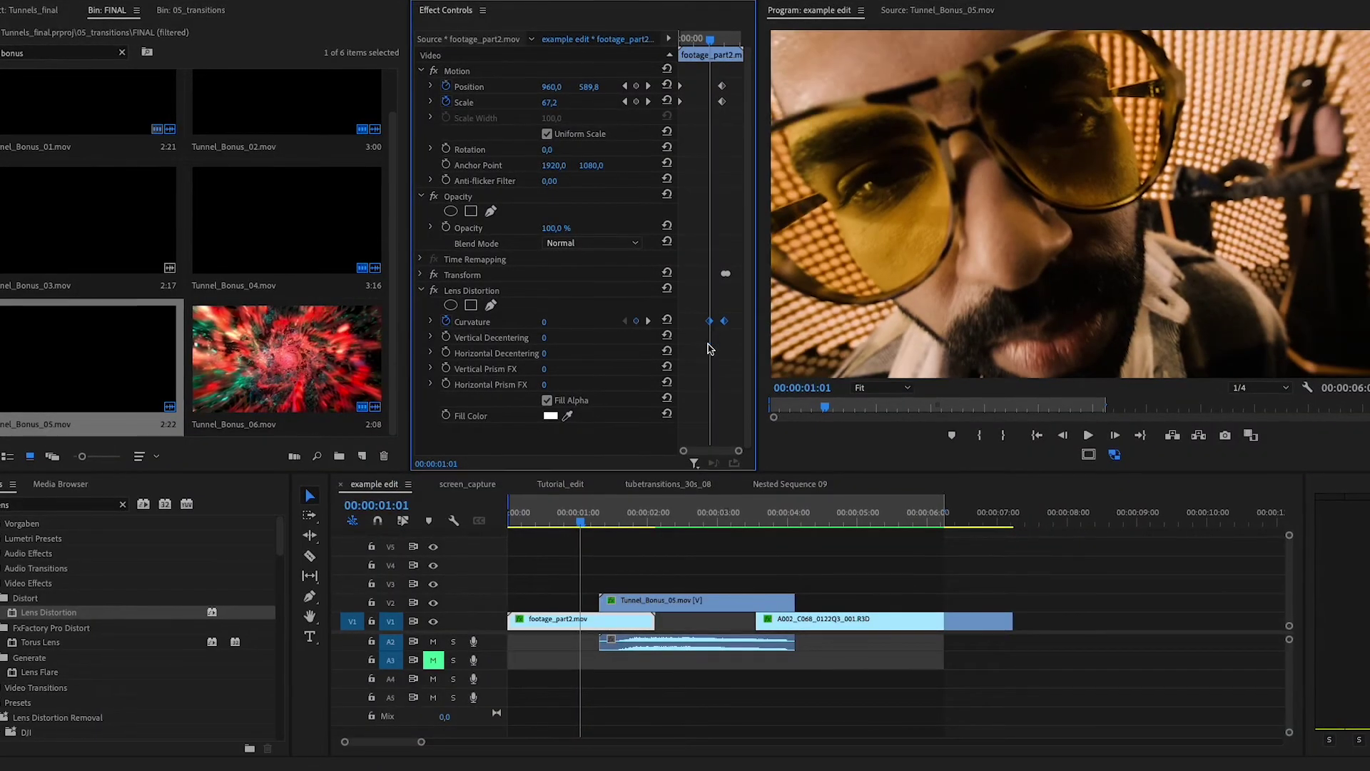
Step: Replay the whole tunnel transition from the start of the sequence and leave the playhead at 00:00:02:05
key(space)
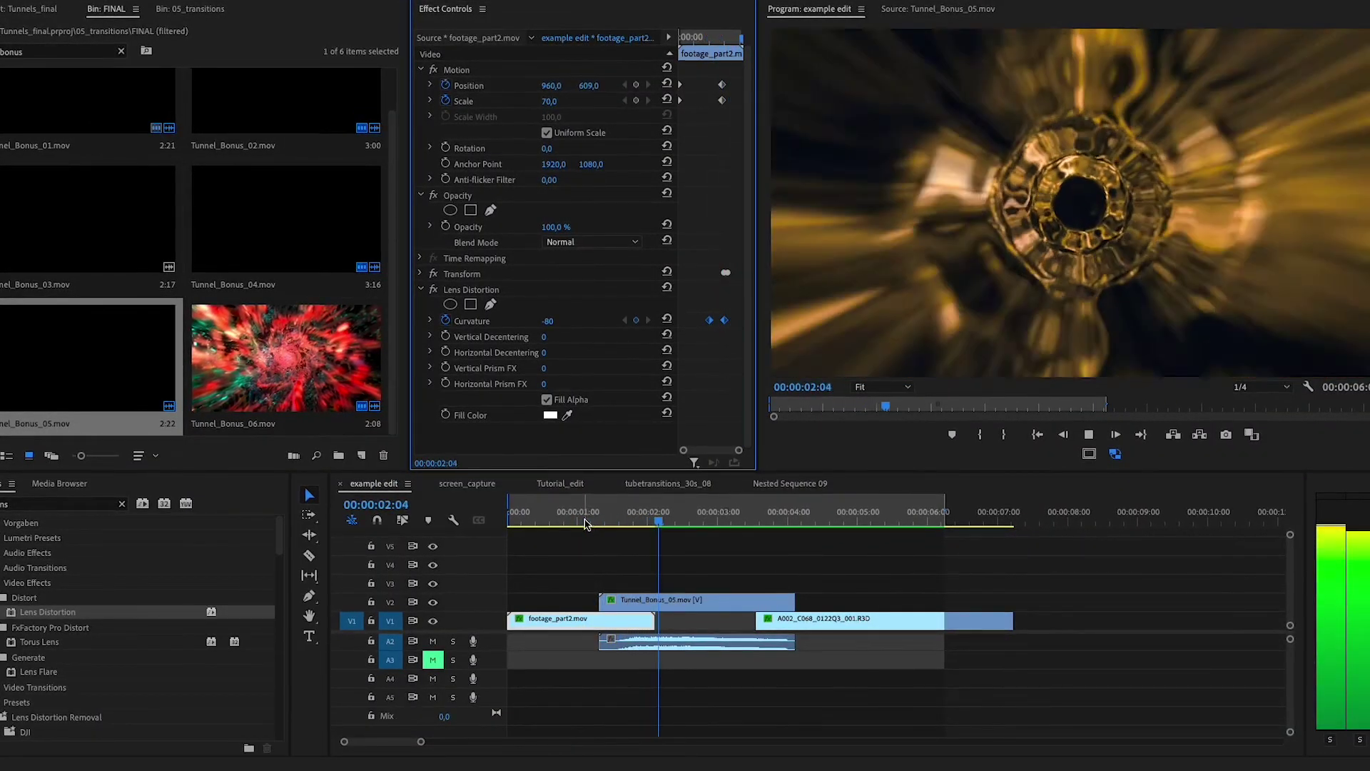
key(space)
drag(589, 520, 508, 517)
key(space)
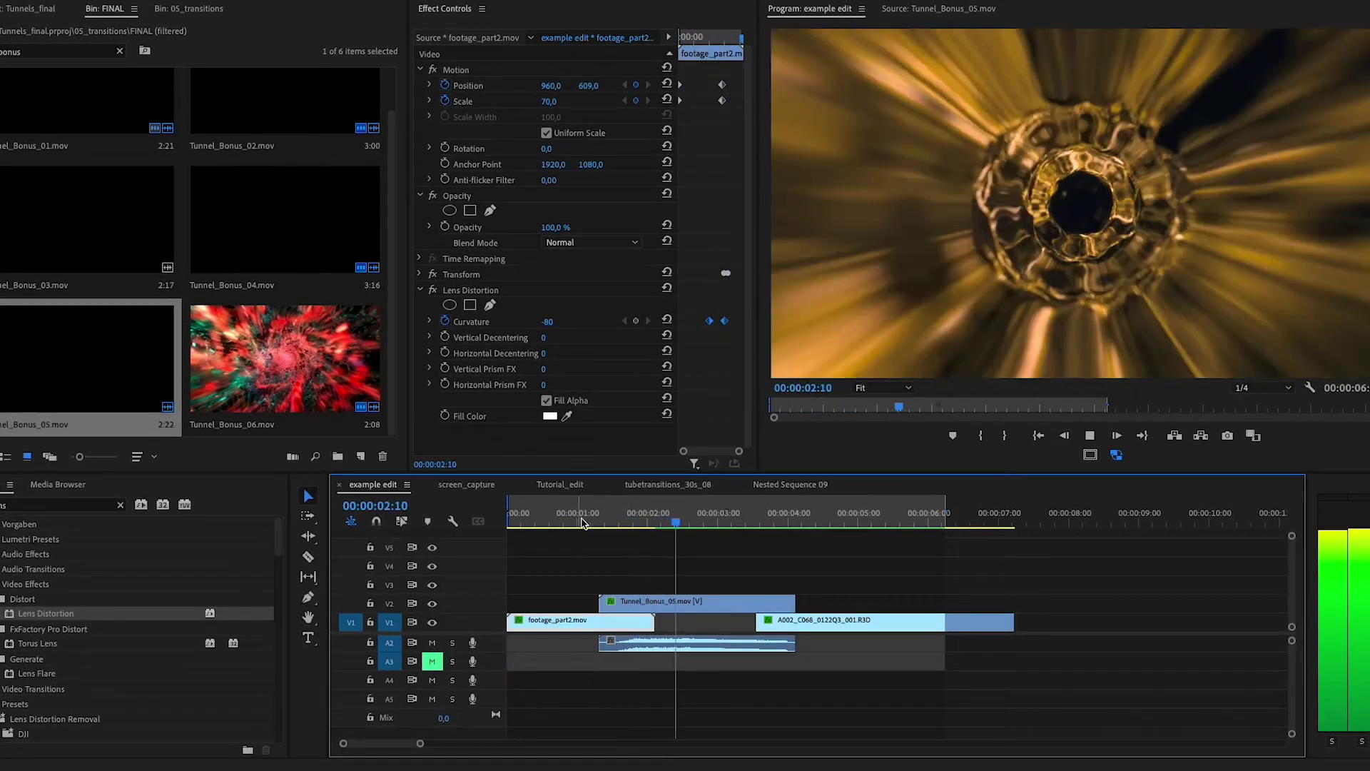
click(579, 516)
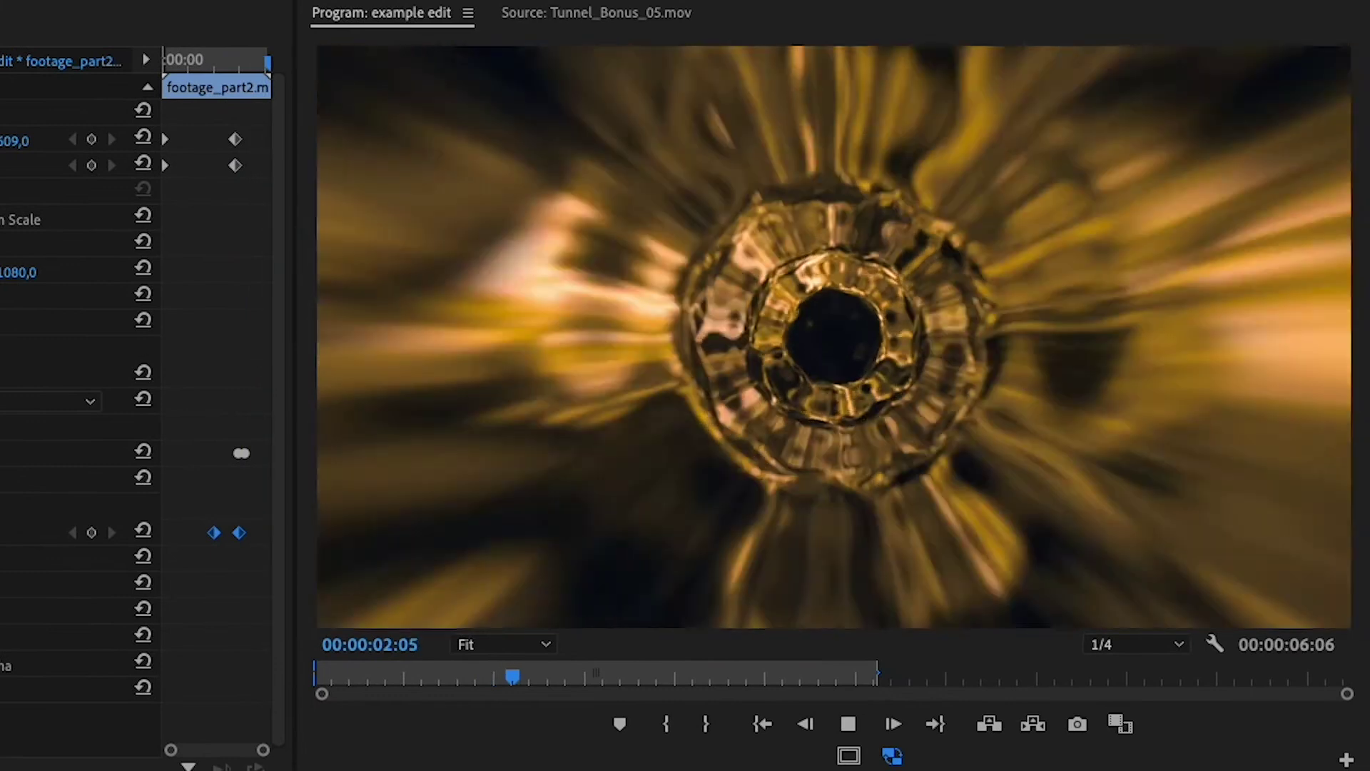
key(space)
mouse_move(666, 526)
mouse_down()
mouse_move(593, 532)
mouse_move(664, 543)
mouse_up()
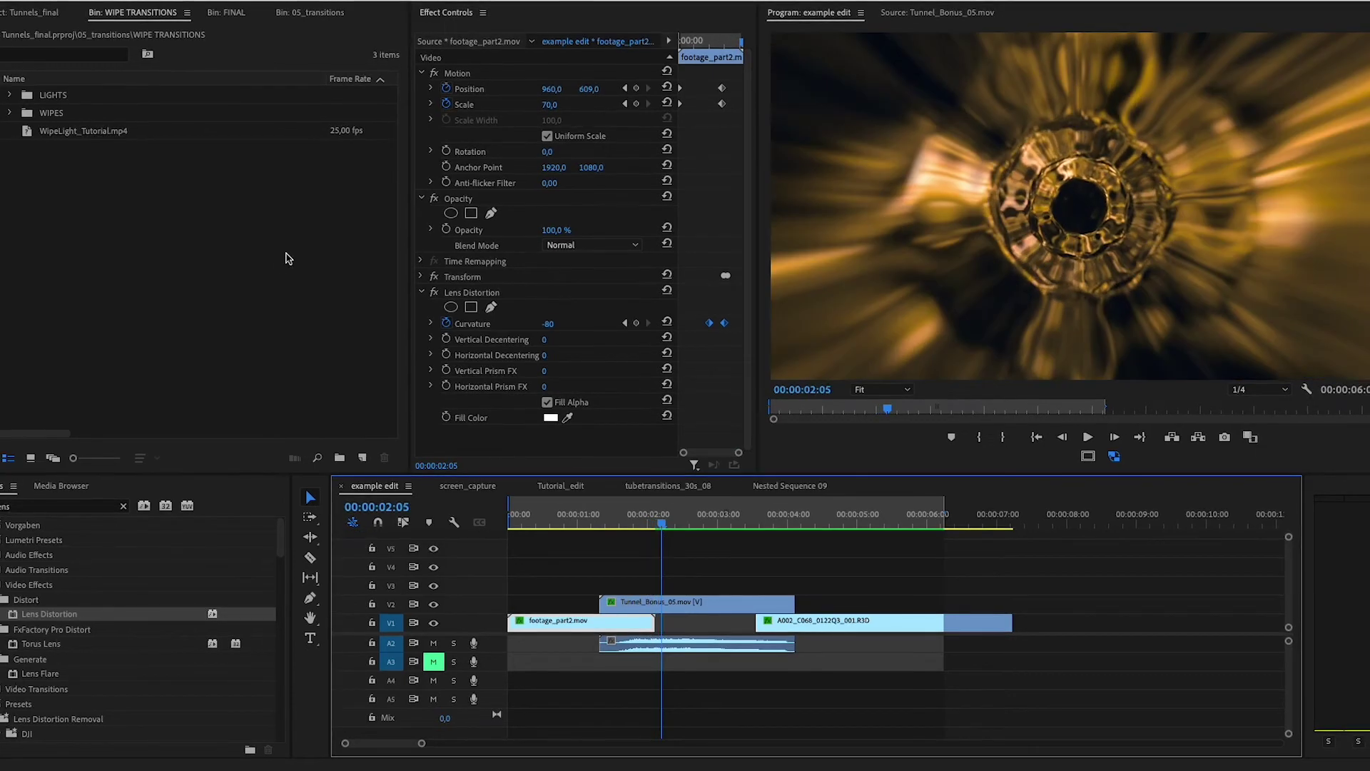
Step: Open the LIGHTS bin inside WIPE TRANSITIONS and show its clips as thumbnails
click(9, 112)
click(9, 112)
click(10, 94)
double_click(25, 96)
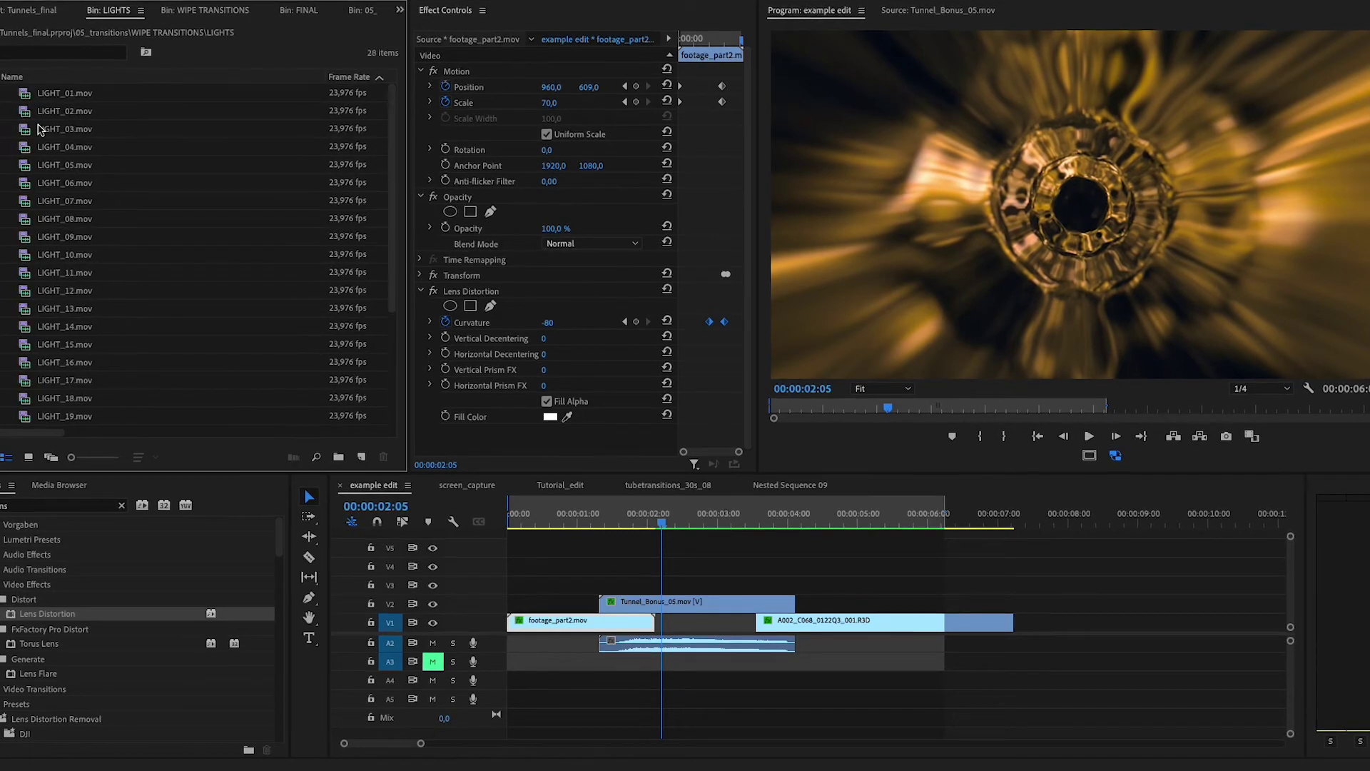
click(28, 457)
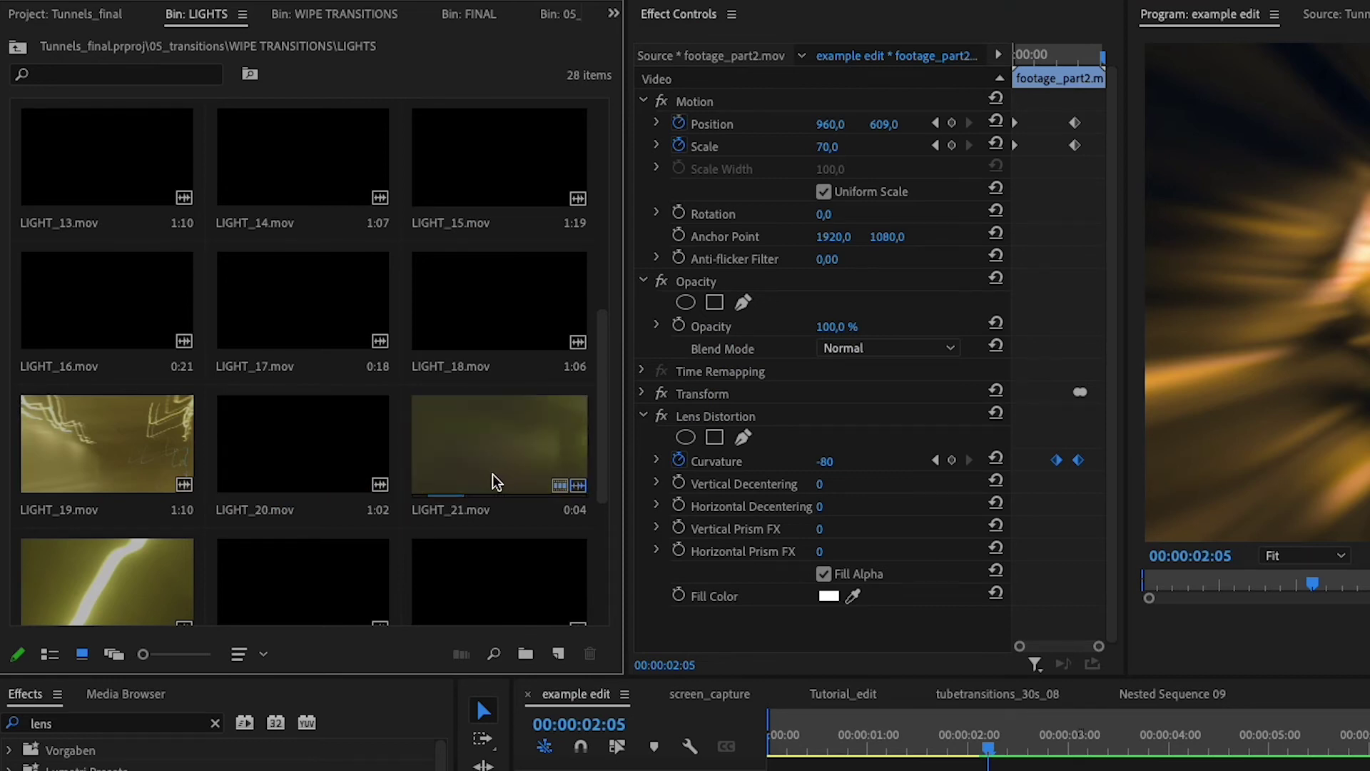
Step: Preview LIGHT_21.mov and place it on V3 above the start of the tunnel clip, at 00:00:01:13
double_click(440, 480)
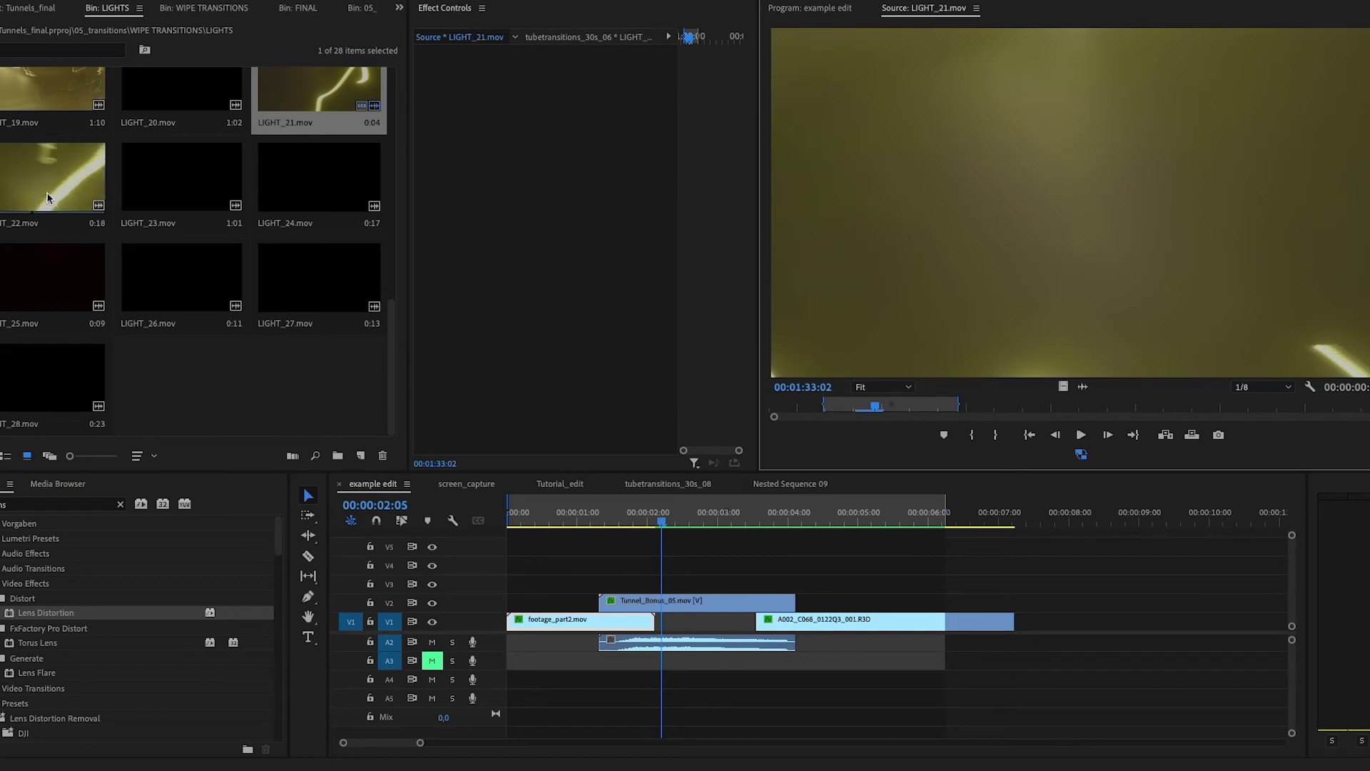
drag(861, 406, 762, 412)
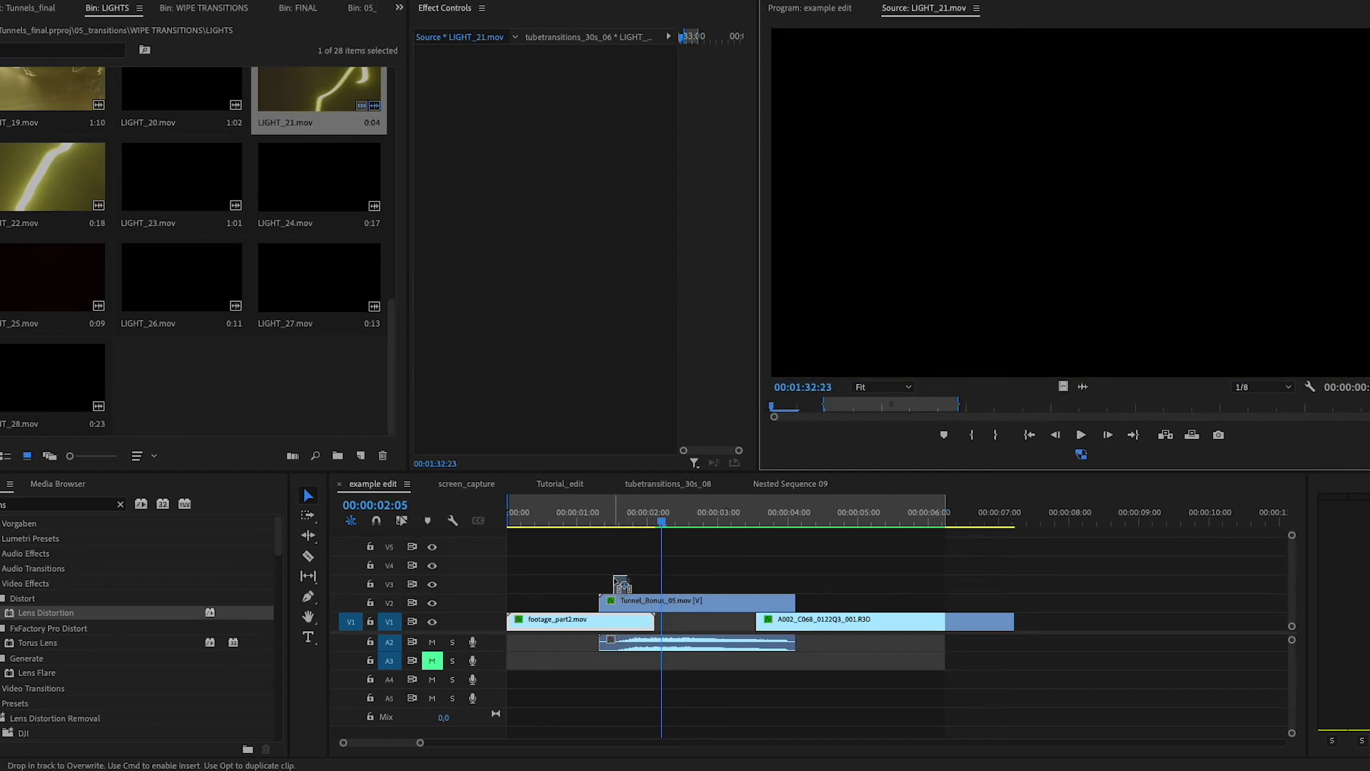
drag(618, 583, 617, 582)
drag(612, 526, 617, 528)
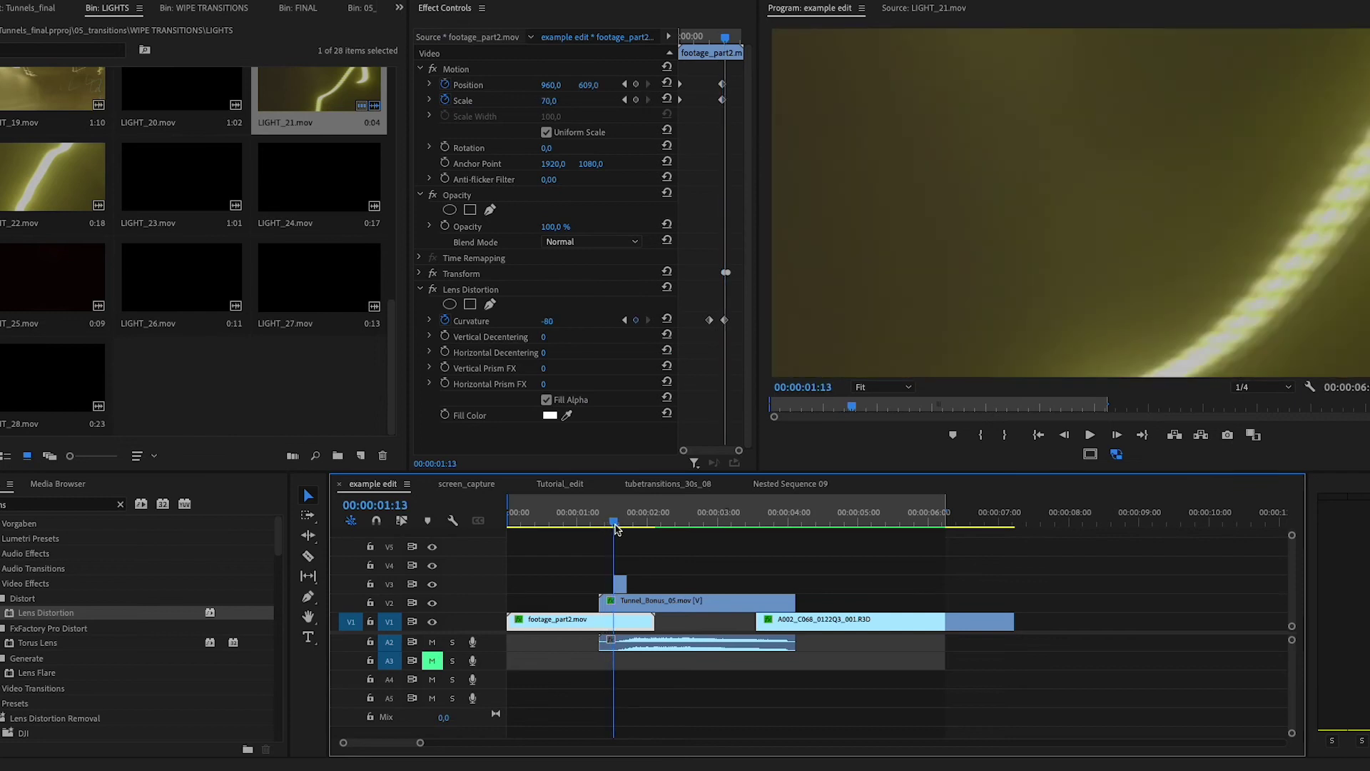
Step: Set the blend mode of the LIGHT_21.mov clip on V3 to Screen
click(620, 584)
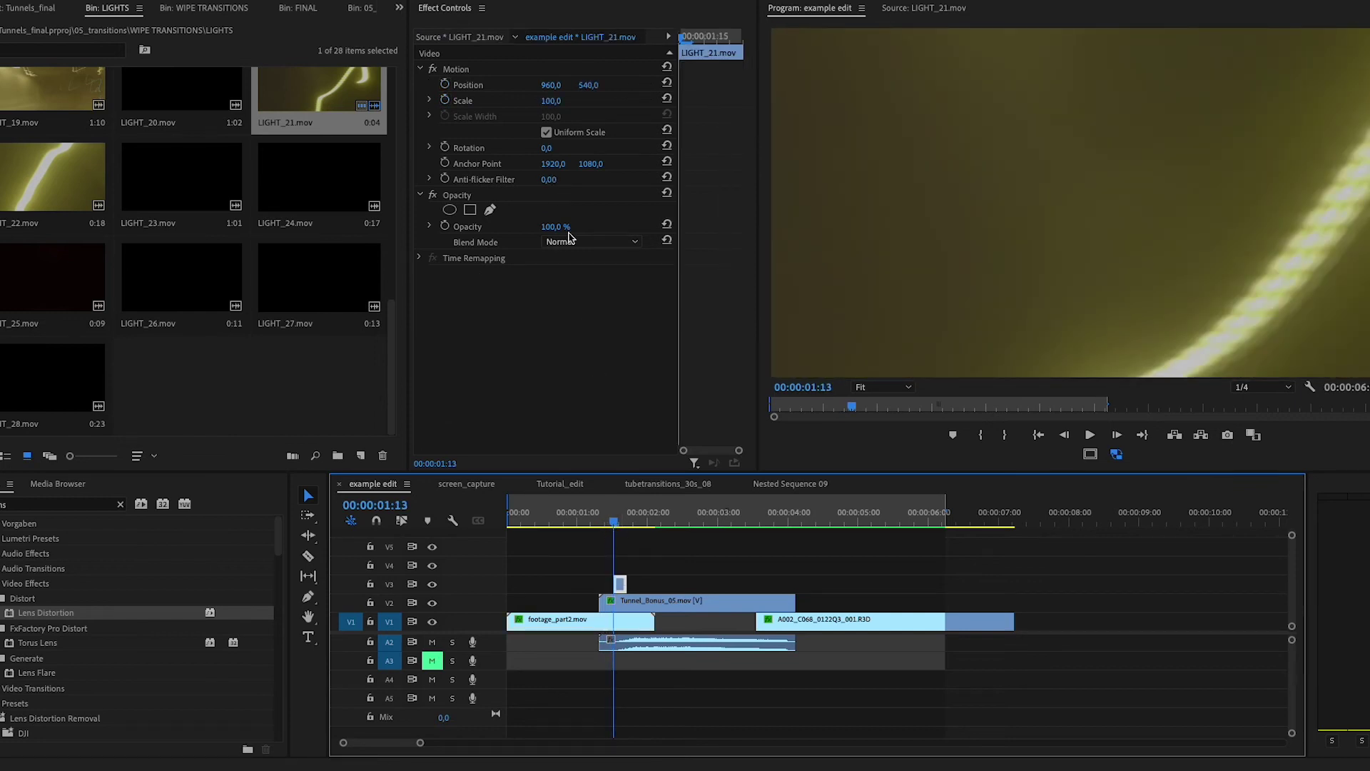
click(591, 242)
click(582, 397)
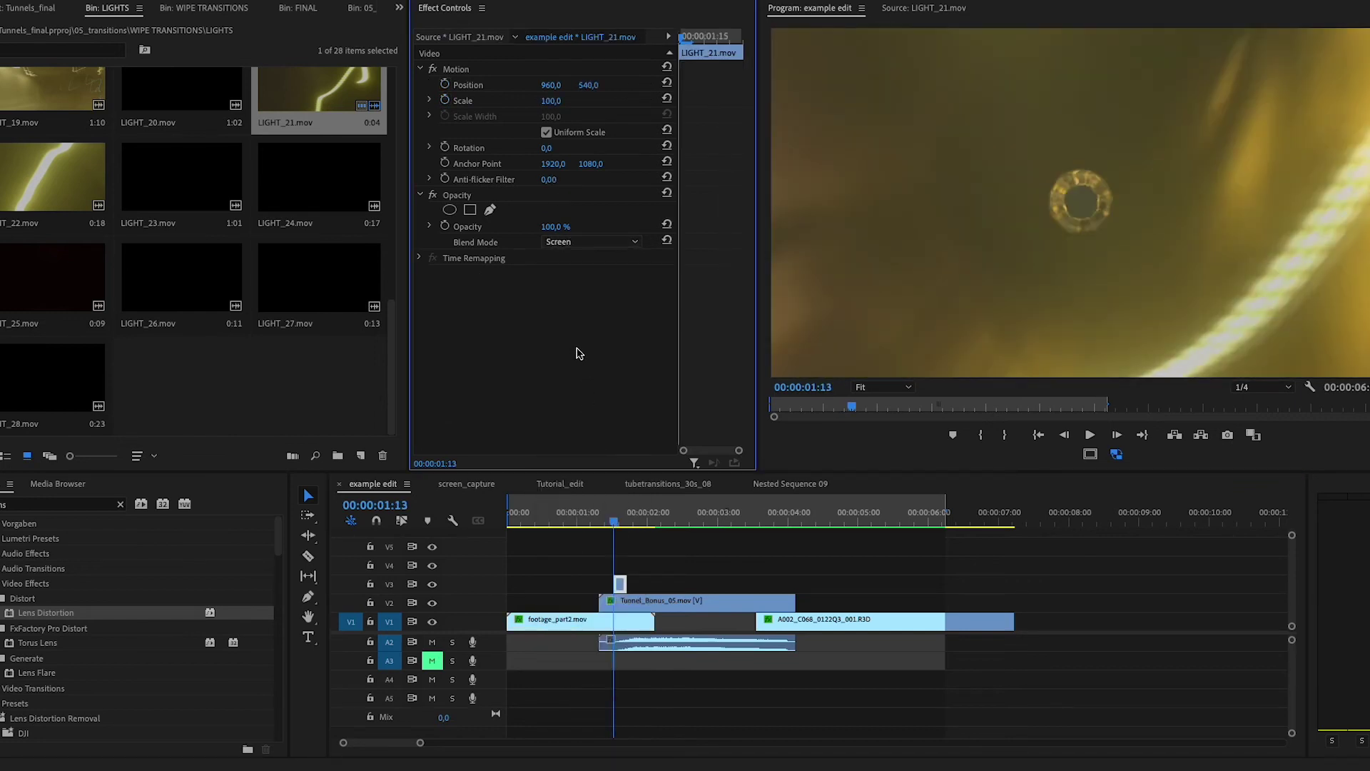
Step: Find the Lumetri Color effect and apply it to the LIGHT_21.mov clip
click(54, 503)
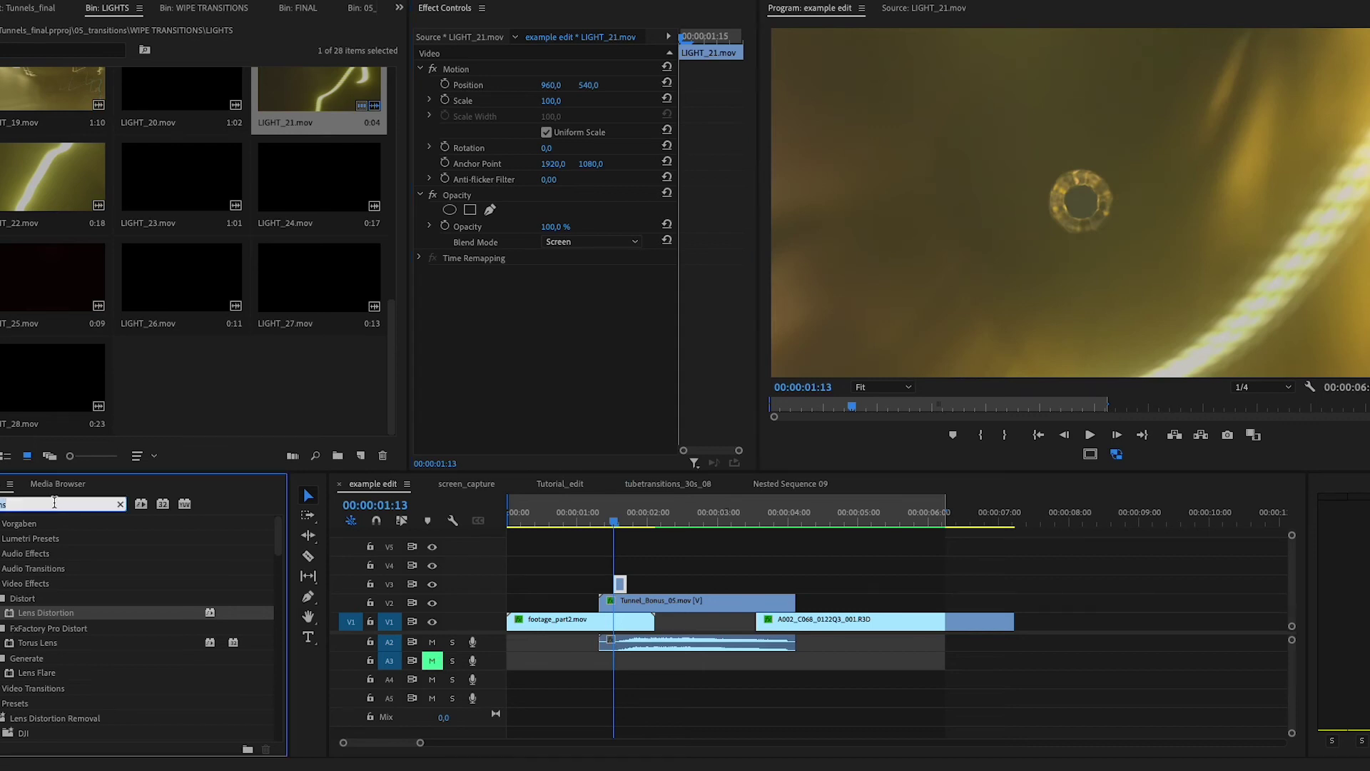
text(lum)
text(etri co)
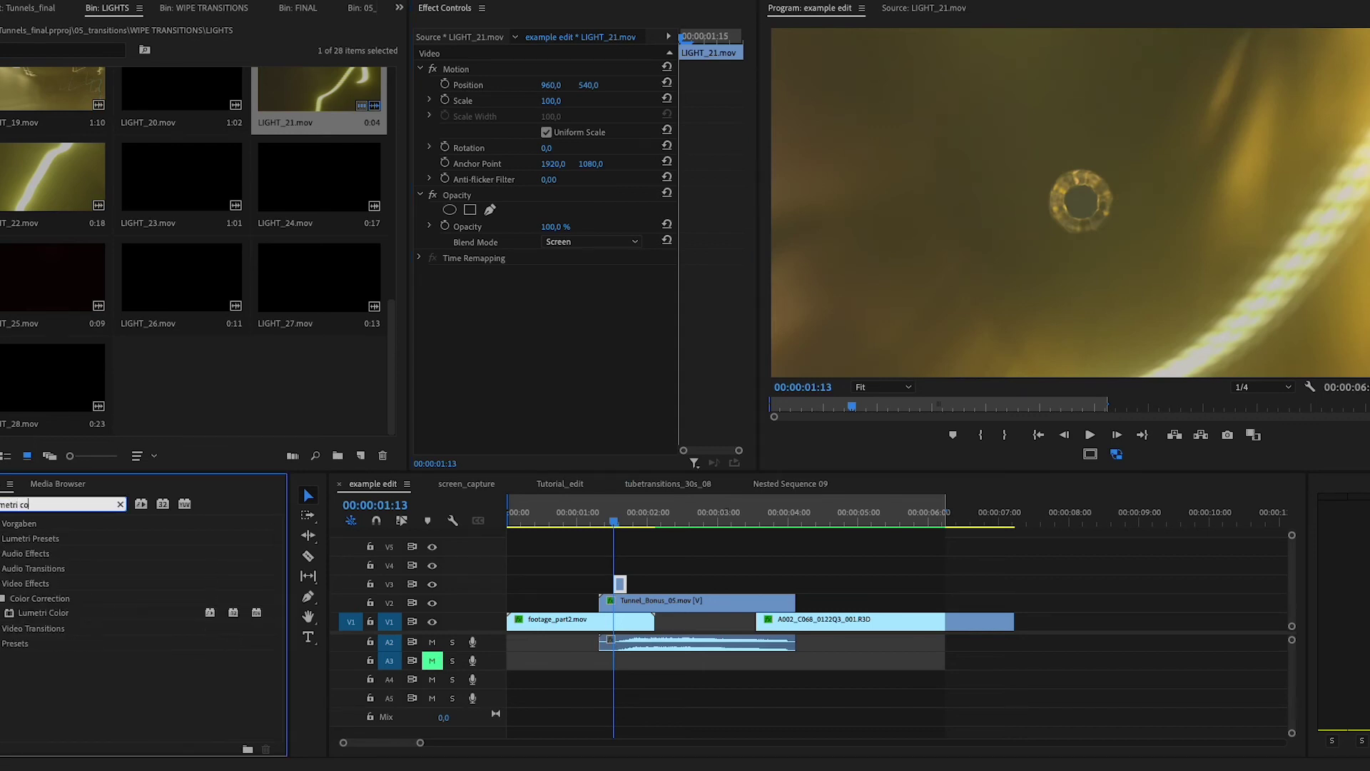
double_click(47, 614)
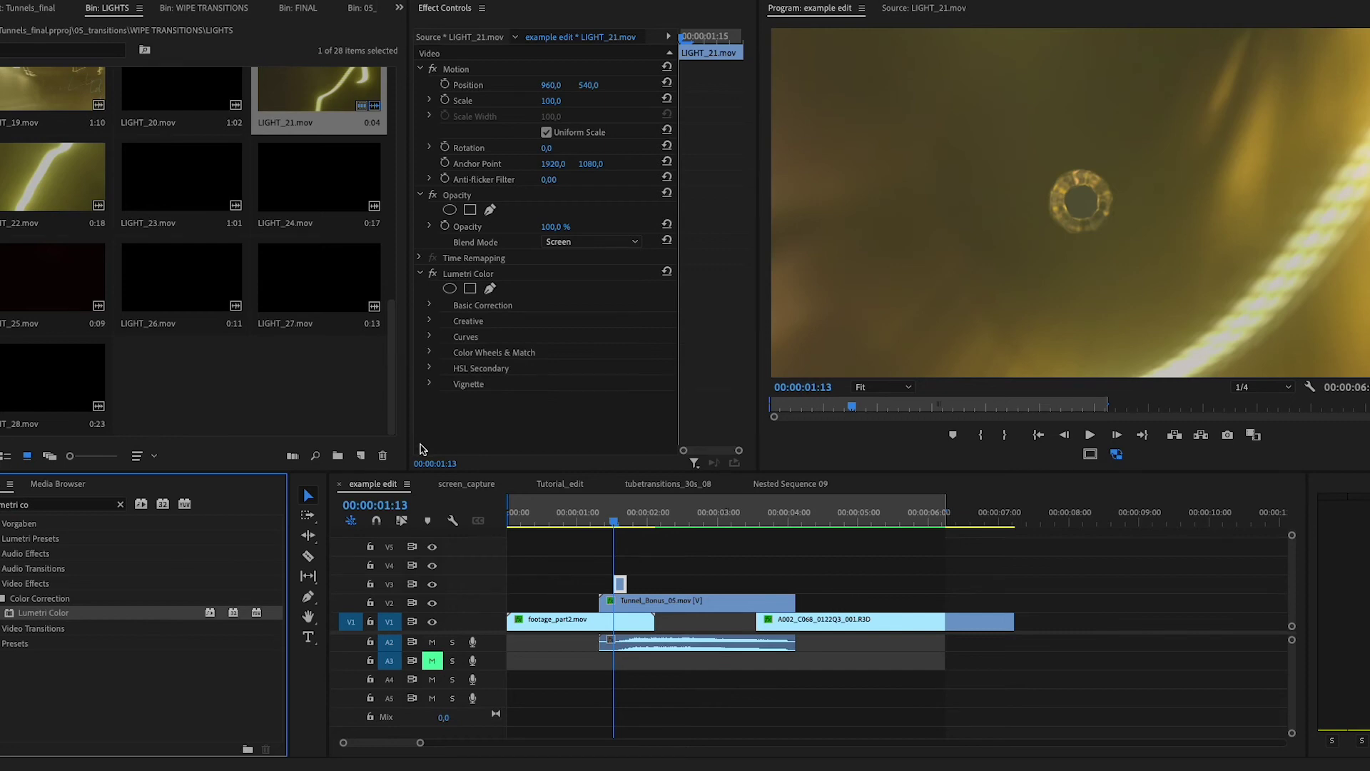
Step: Shape the Lumetri RGB curve of LIGHT_21.mov into an S, with darker shadows and brighter highlights
click(429, 336)
scroll(479, 385, down, 3)
drag(528, 336, 520, 340)
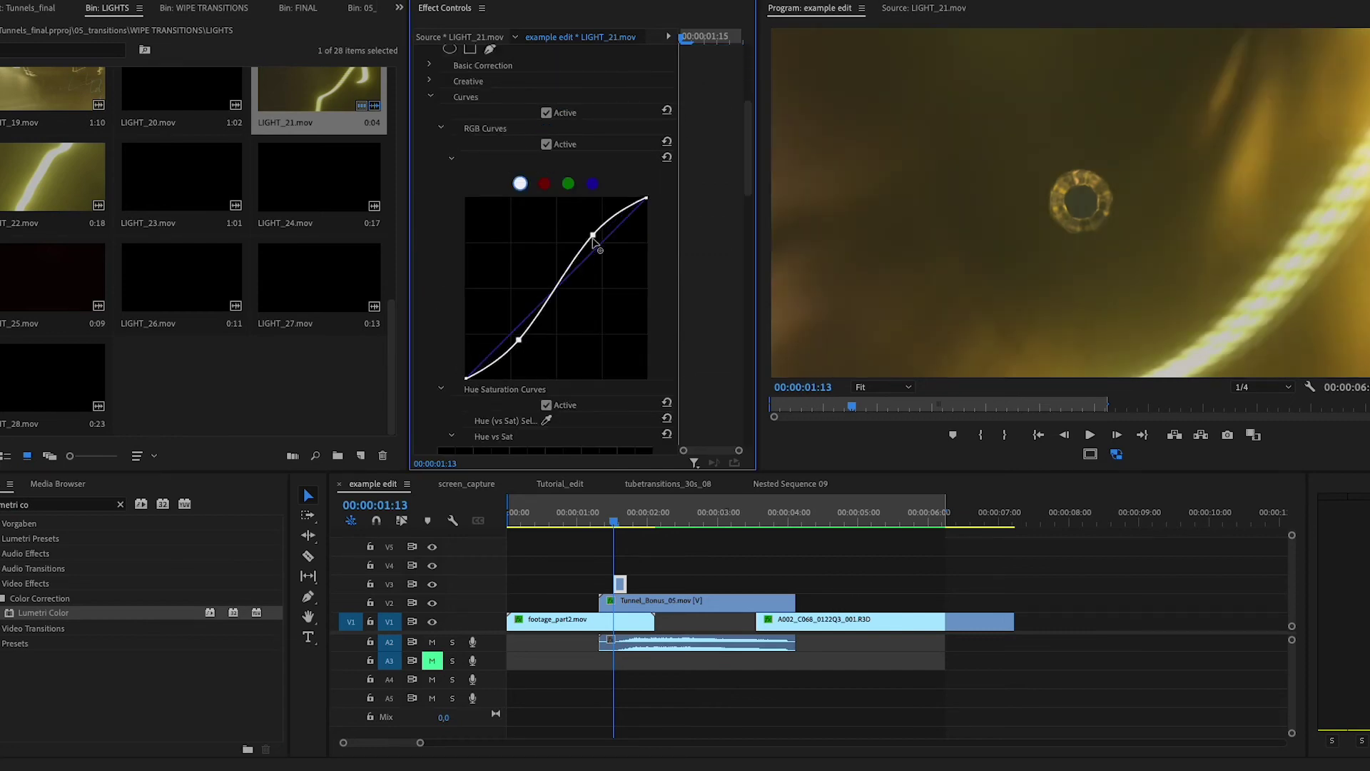
drag(598, 244, 591, 236)
drag(520, 345, 522, 343)
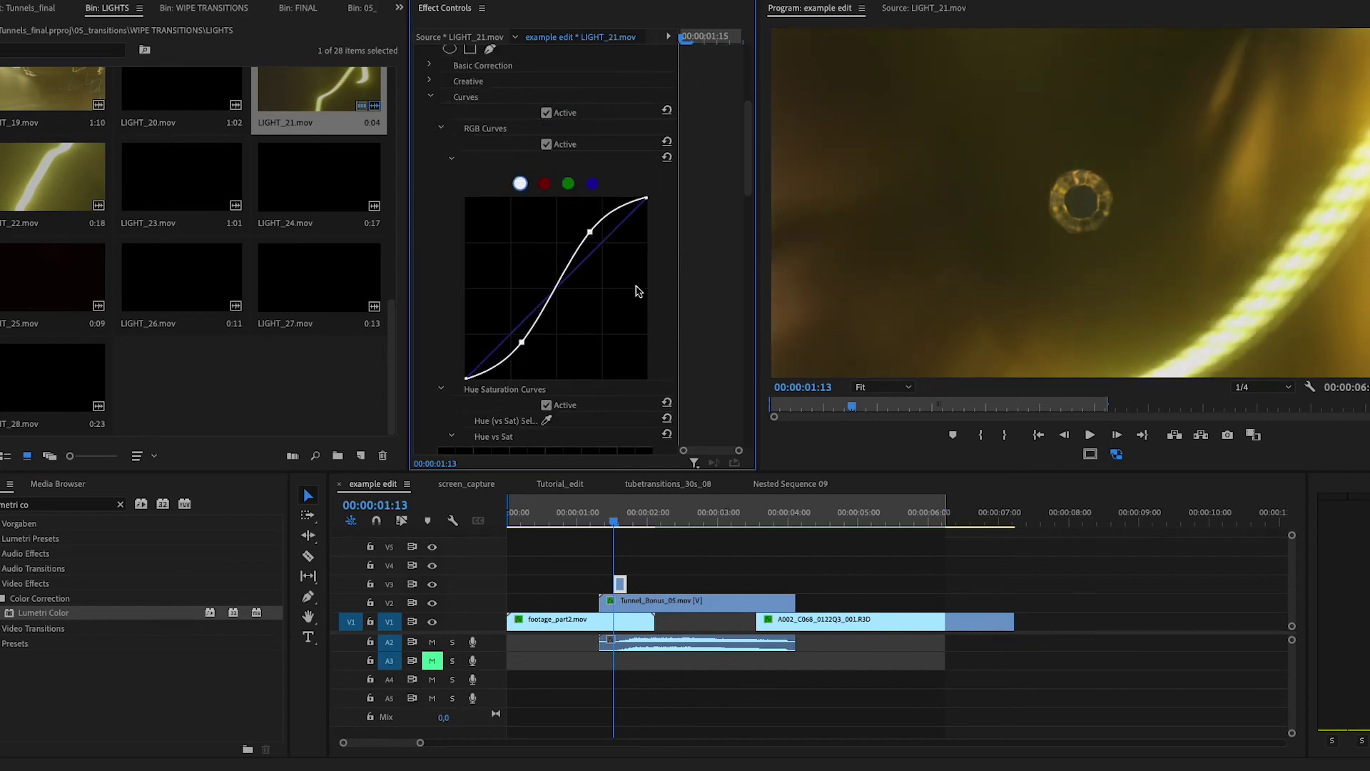
Step: Play through the tunnel transition with the light overlay until the second clip appears
scroll(636, 290, down, 1)
click(590, 524)
mouse_move(591, 524)
mouse_down()
mouse_move(632, 533)
mouse_move(588, 539)
mouse_up()
key(space)
key(minus)
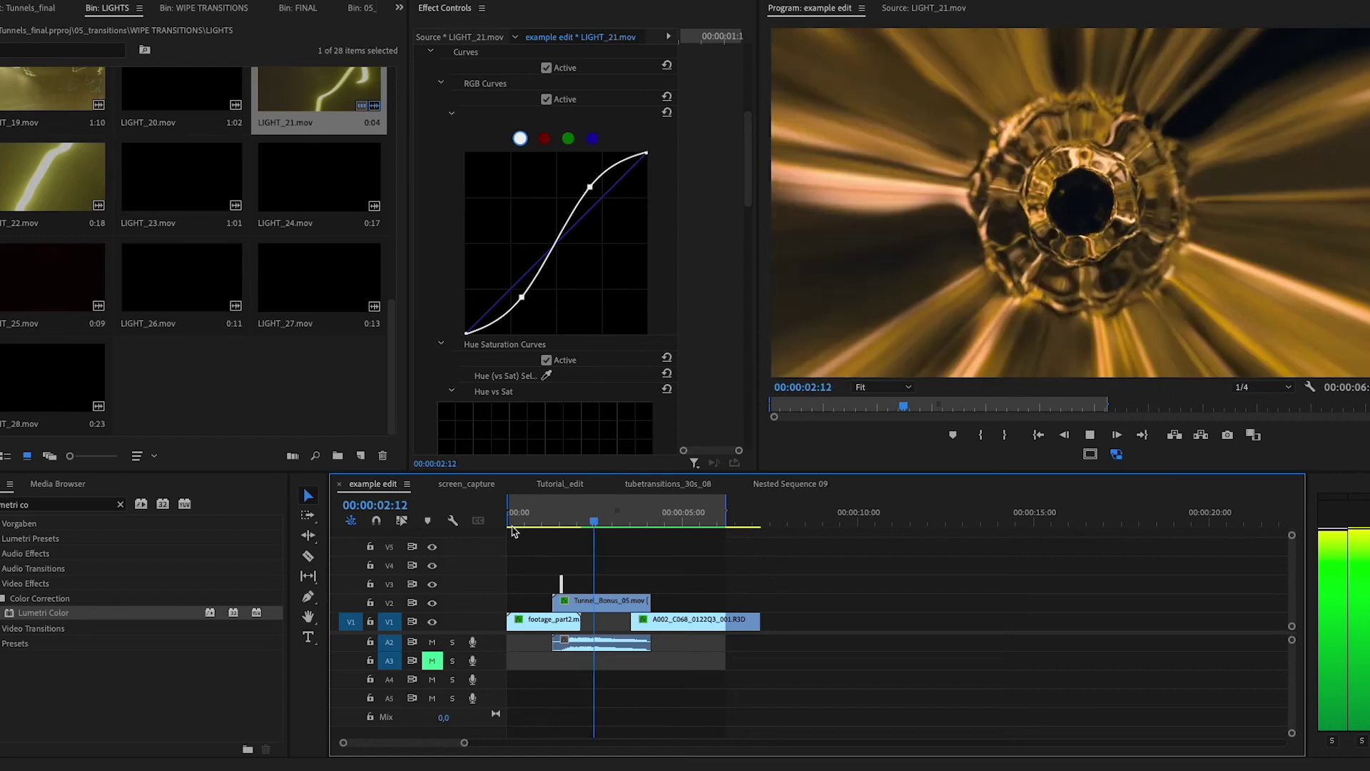
key(space)
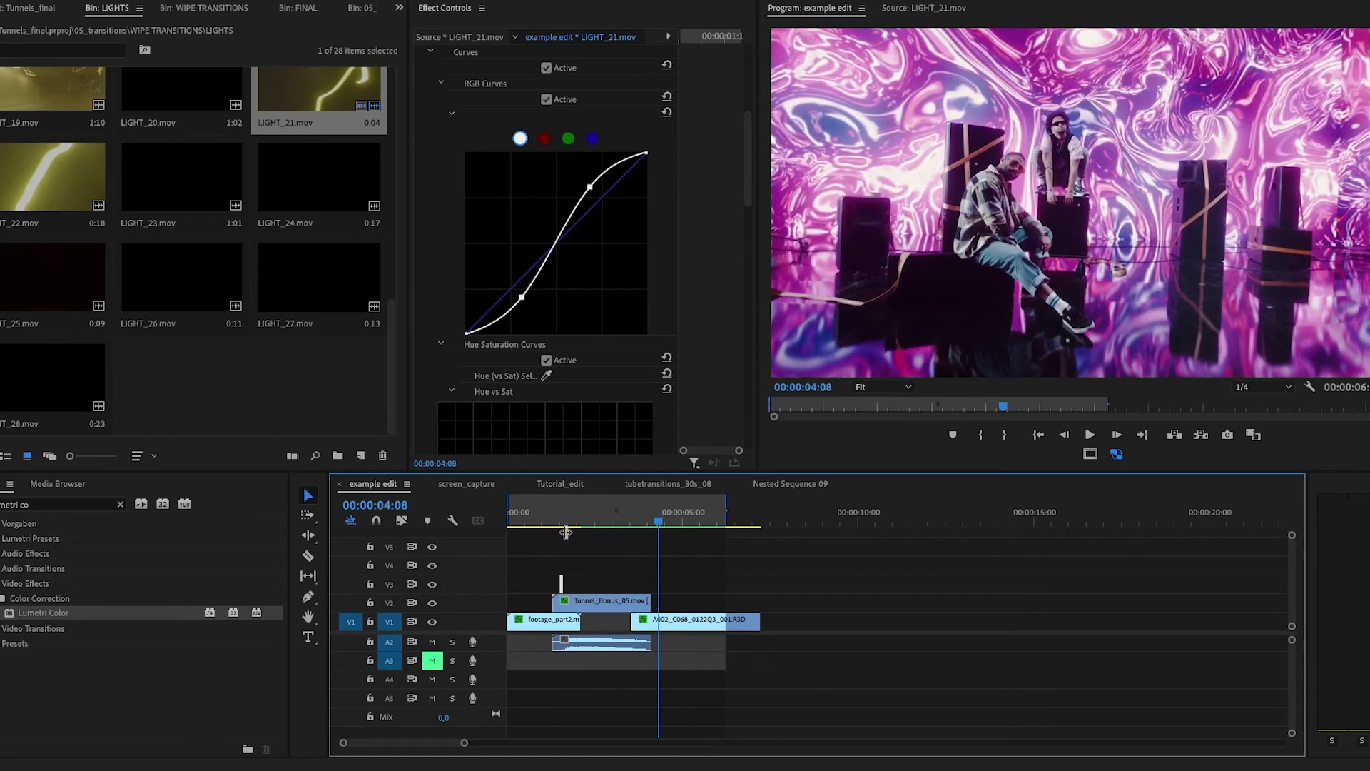
Step: Shift the A002_C068 clip to start at 00:00:03:16 and keyframe its Position and Scale, with Scale 5 there and 40 at 00:00:03:21
drag(645, 526, 632, 528)
drag(668, 622, 673, 634)
key(Right)
key(Right)
key(Right)
key(Right)
key(Right)
key(Right)
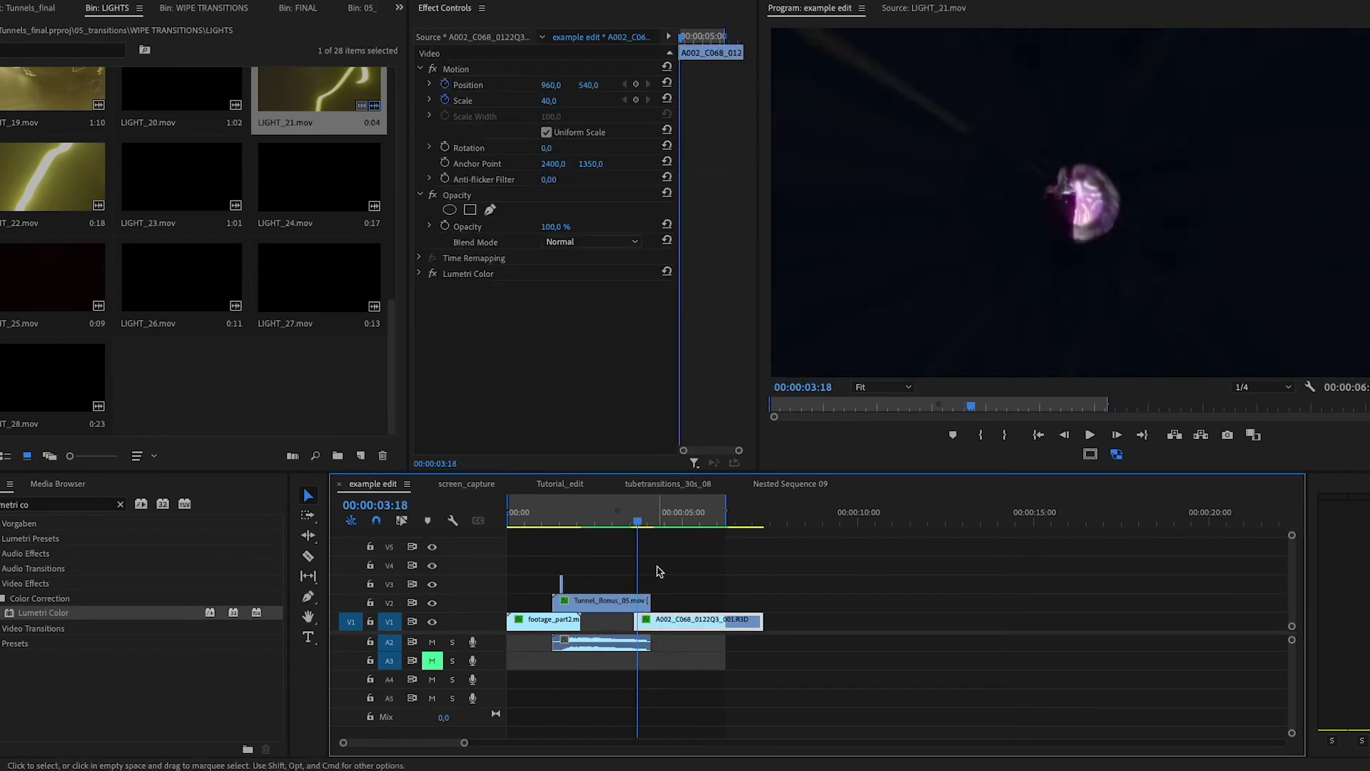
click(635, 85)
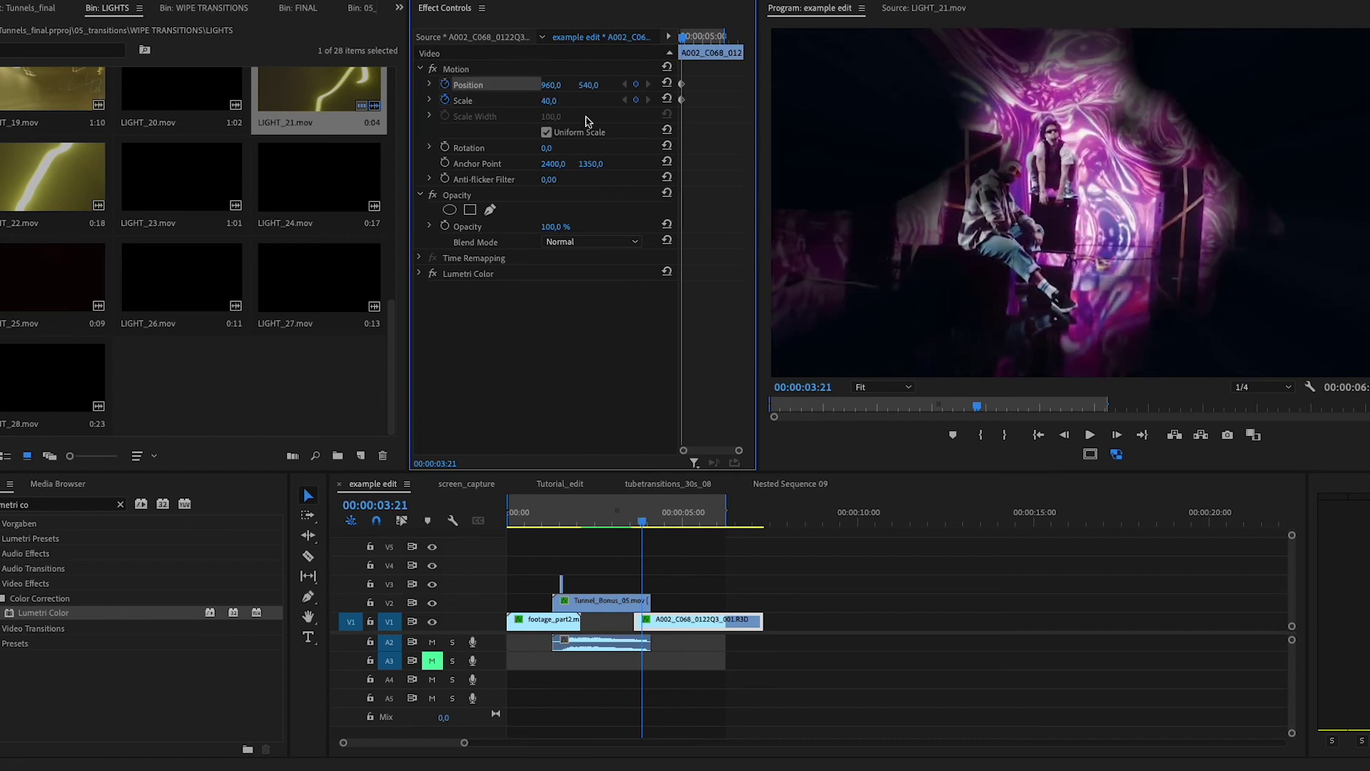
key(Left)
key(Left)
key(Left)
key(Left)
key(Left)
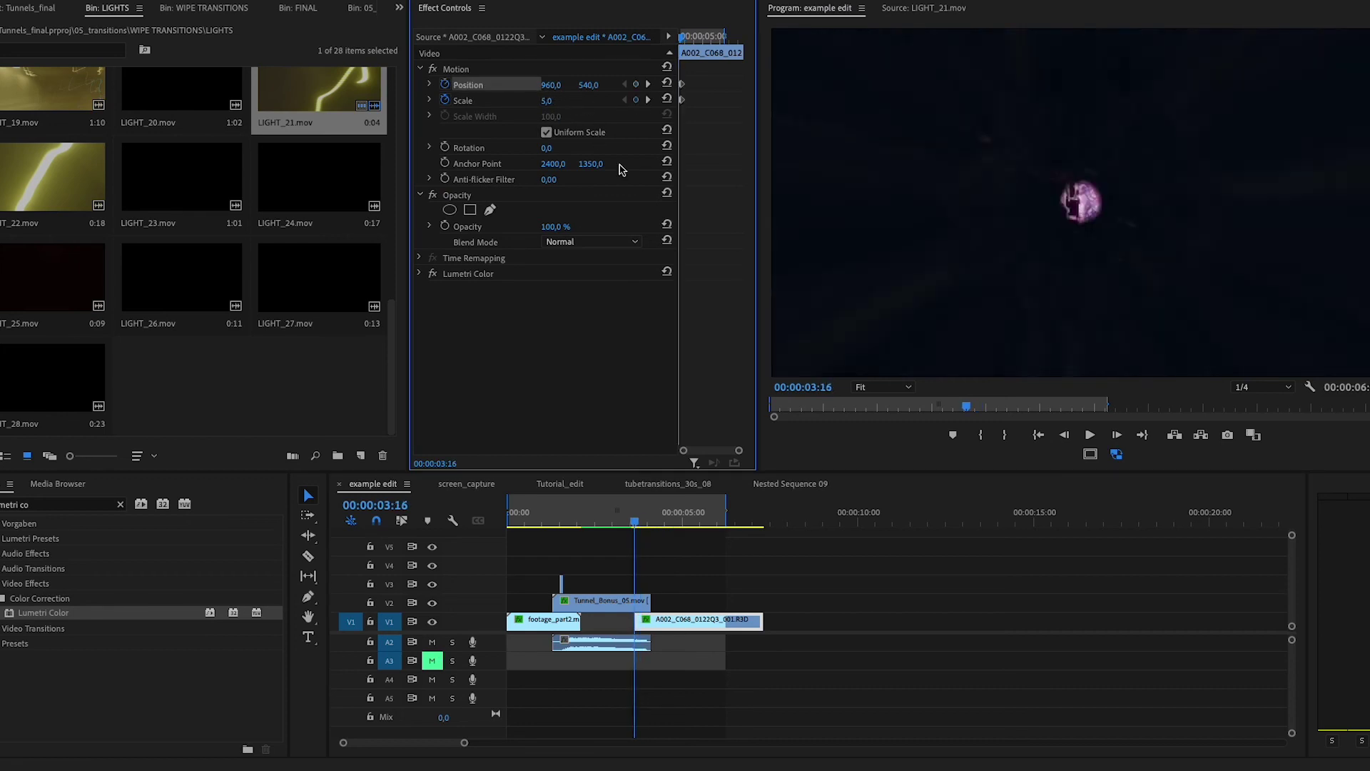
Step: Add a Scale keyframe of 50 to the A002_C068 clip at 00:00:06:03 and trim the clip's end to that point
key(space)
click(566, 100)
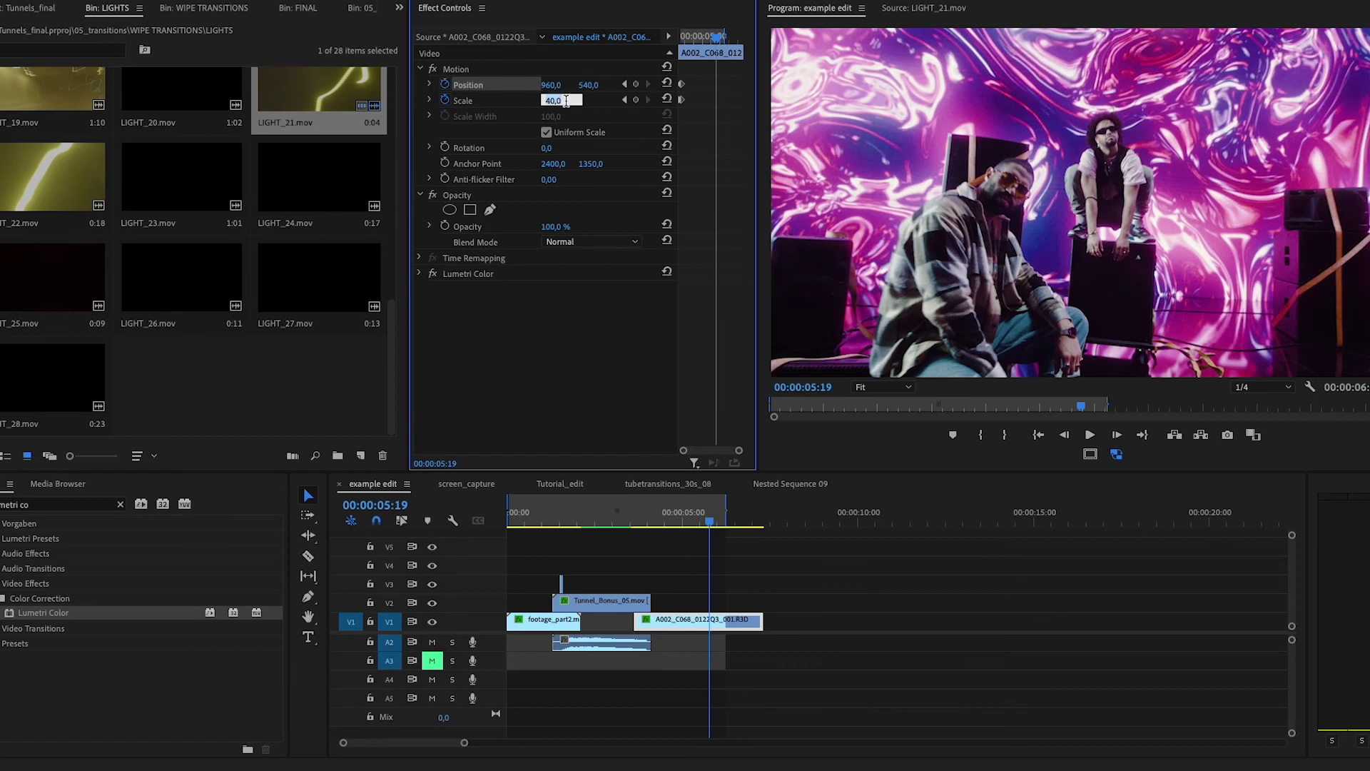
text(50)
key(Return)
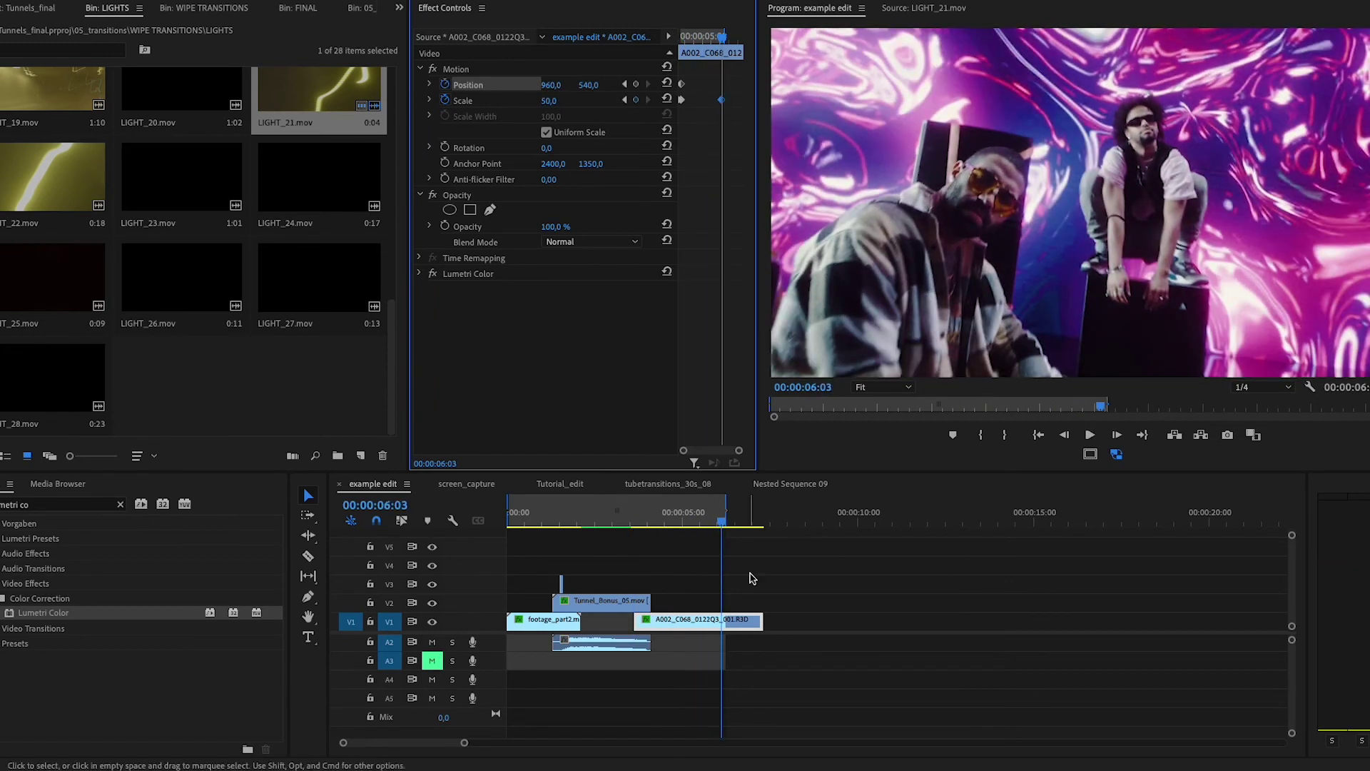
drag(761, 621, 723, 622)
Step: Play the edit from the start and move the playhead to 00:00:01:09 to inspect the entry into the tunnel
click(509, 521)
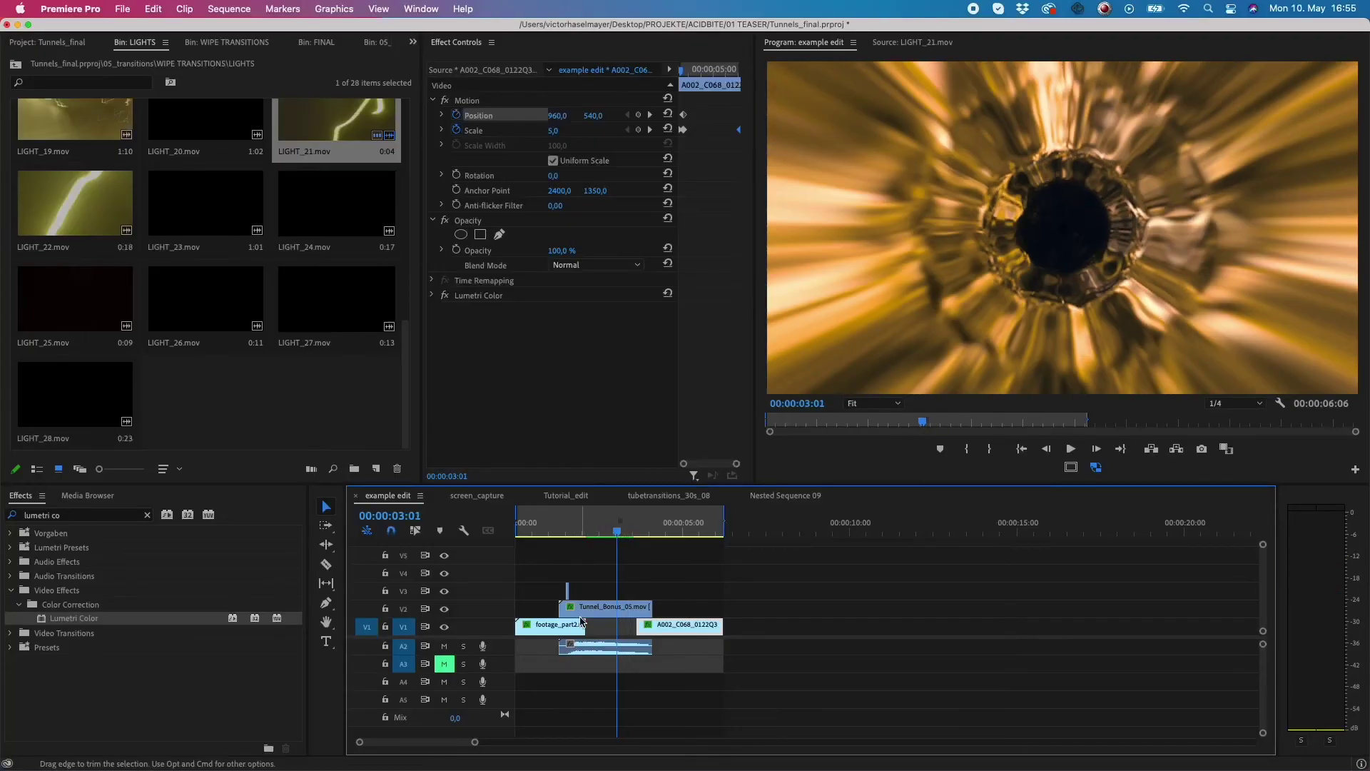
click(553, 530)
drag(553, 529, 563, 534)
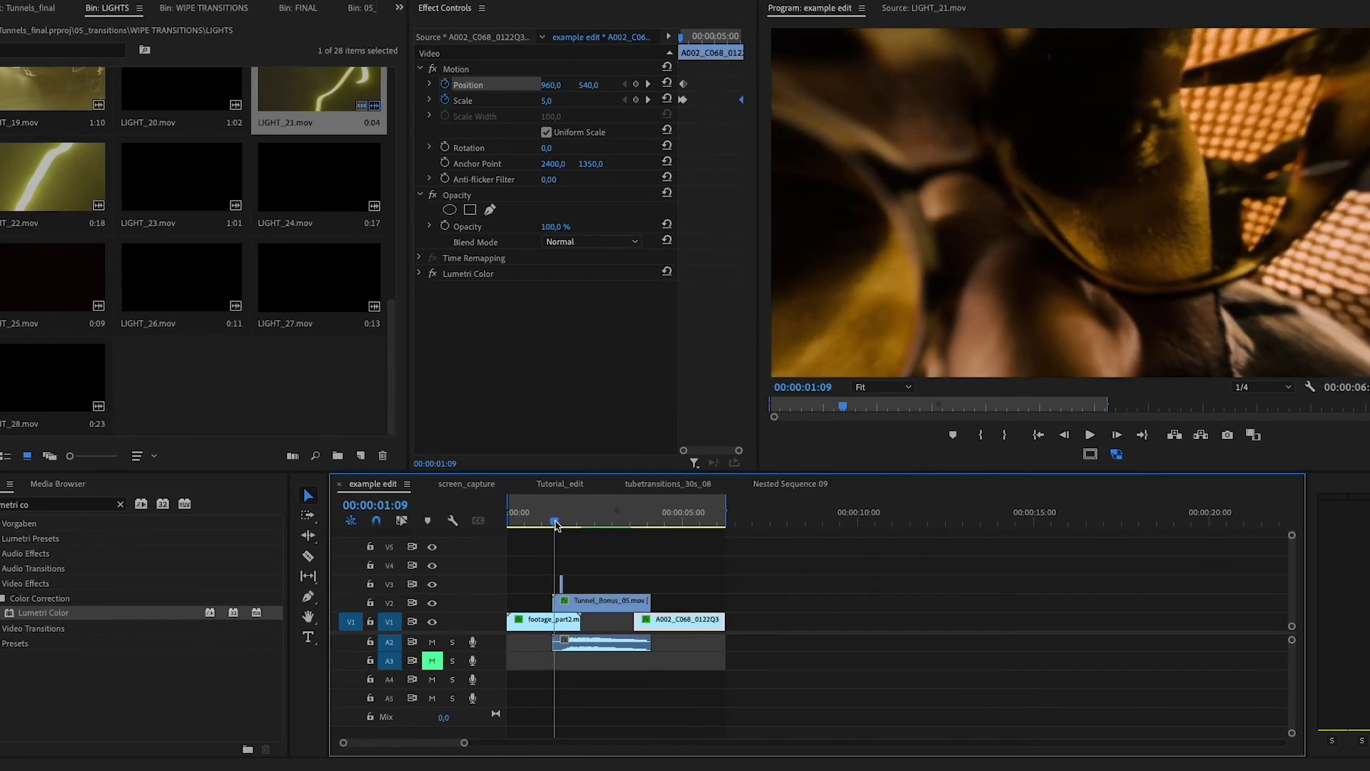